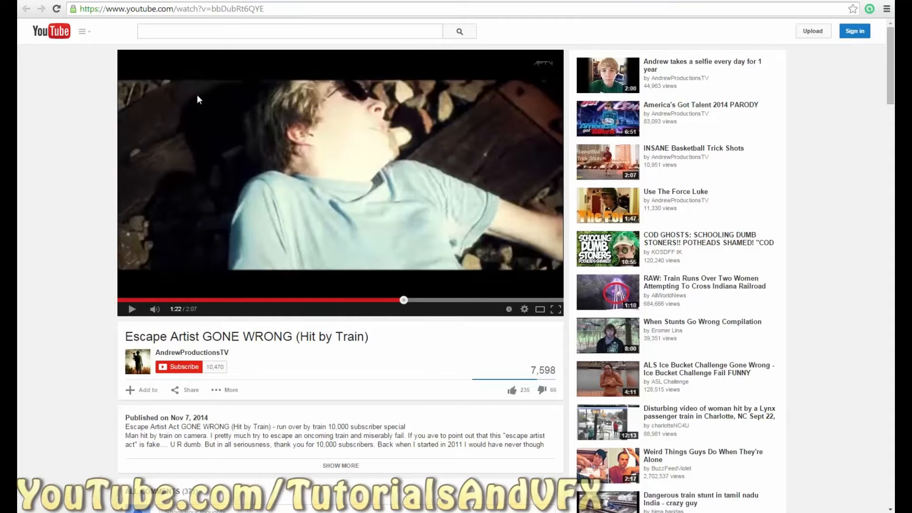
Play the "Escape Artist GONE WRONG (Hit by Train)" video from 1:22, then replay the impact shot around 1:42 and pause it
click(132, 310)
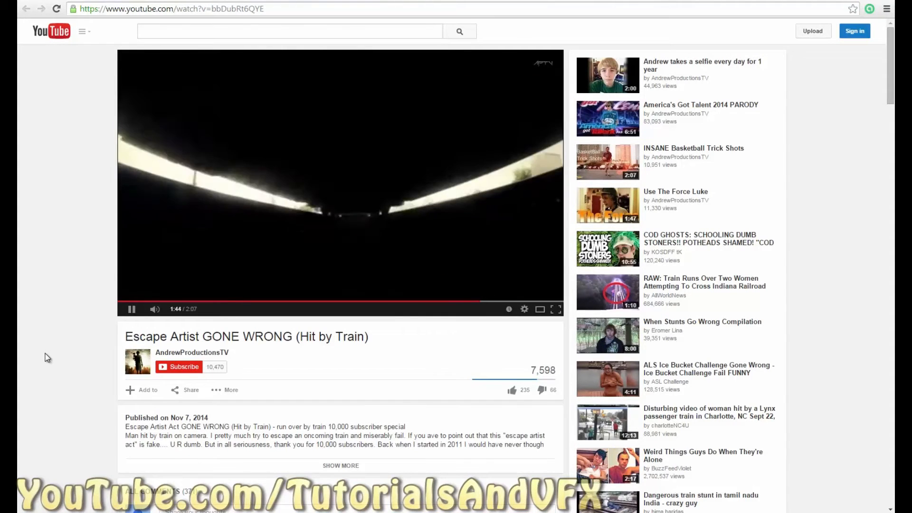
click(132, 310)
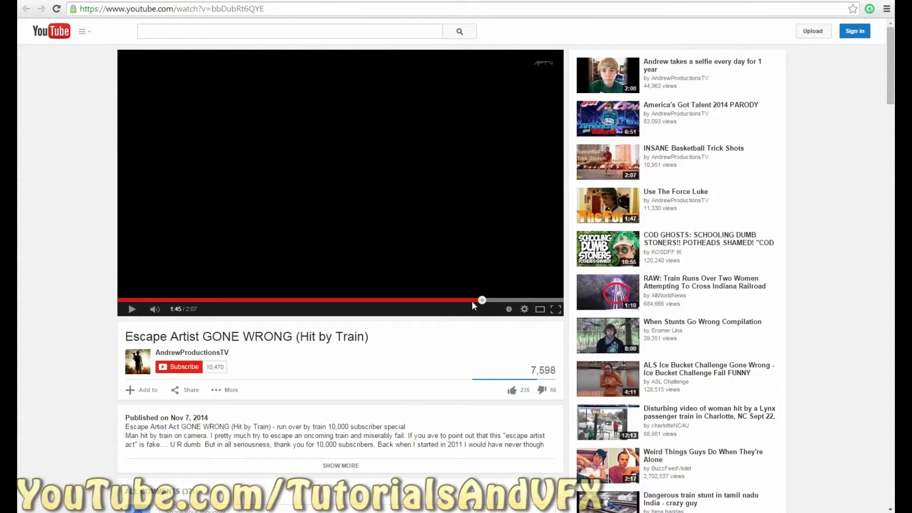
click(467, 300)
click(133, 309)
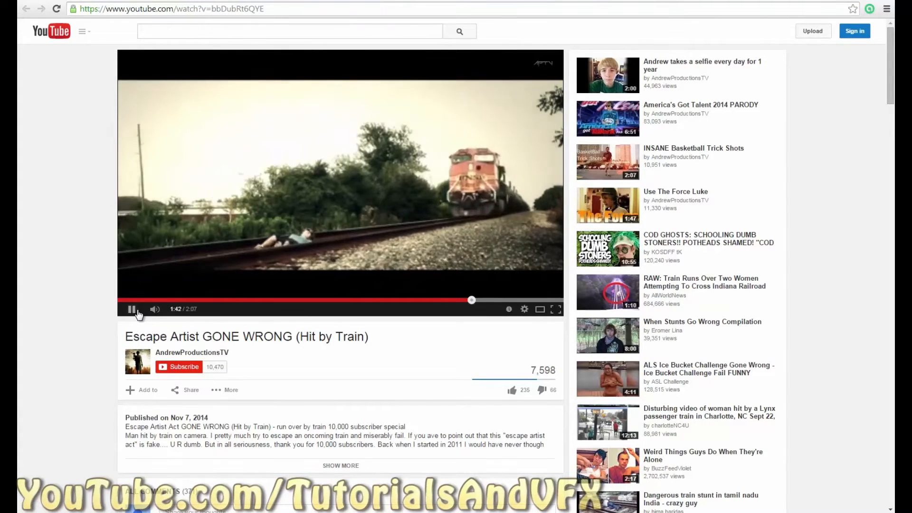
click(138, 312)
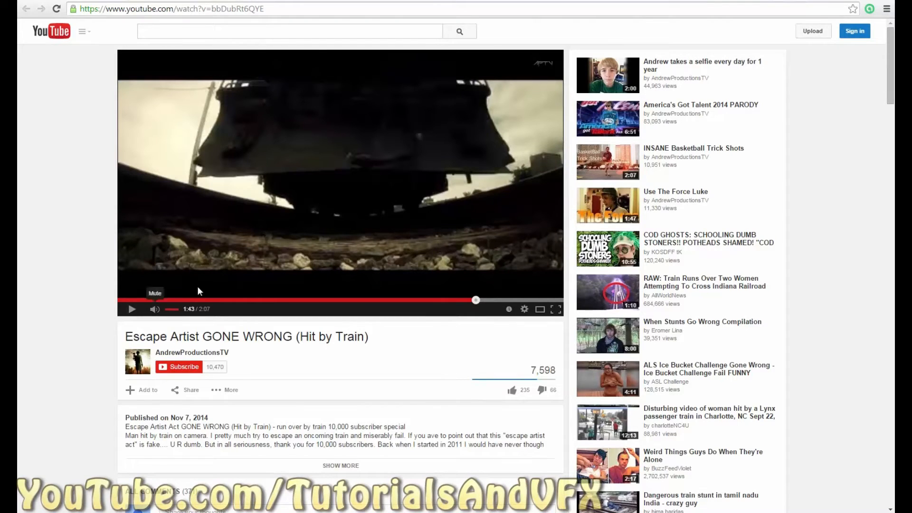
Switch to After Effects, import Hit.mp4 into the project, and create a composition from that clip
drag(298, 1, 911, 121)
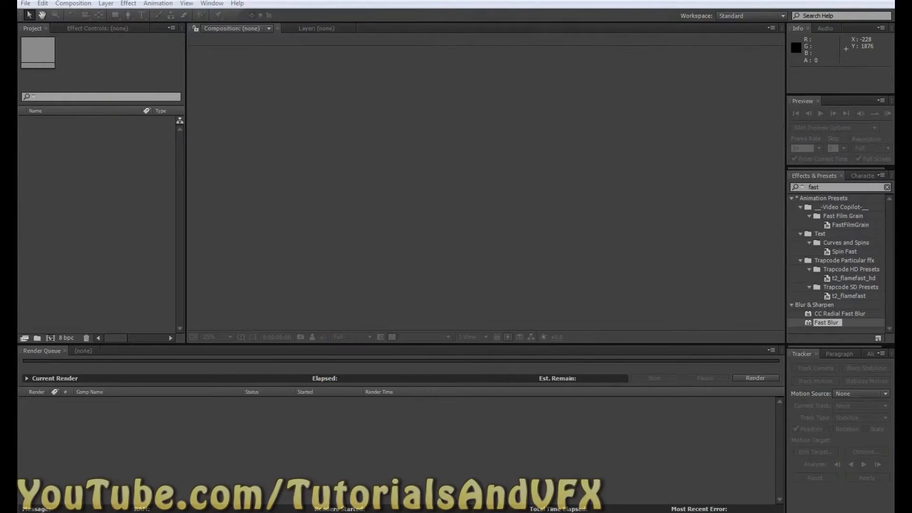
drag(17, 179, 136, 218)
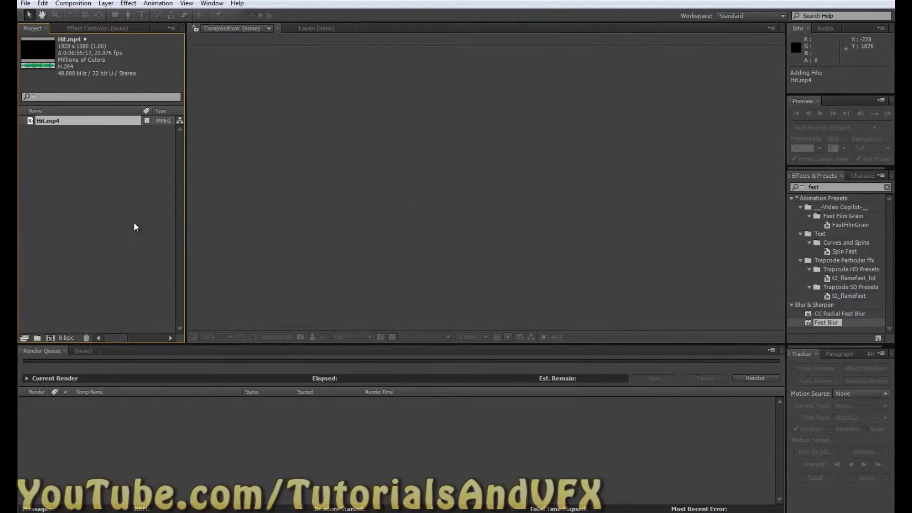
drag(52, 124, 105, 133)
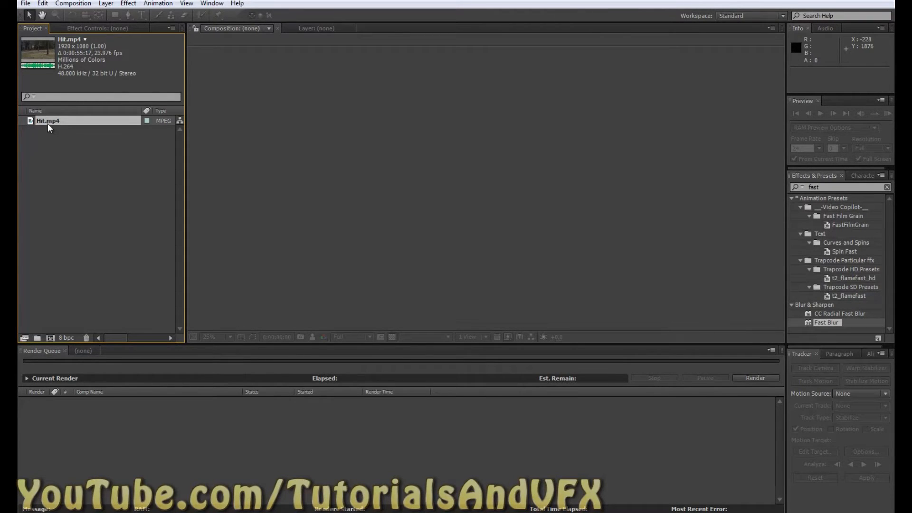
drag(47, 123, 49, 340)
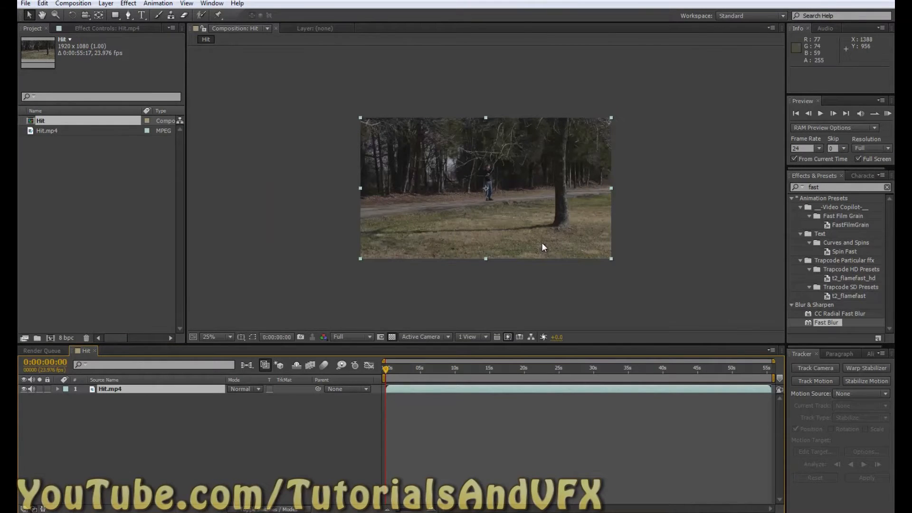
Slide the Hit.mp4 layer earlier in the timeline so its in point lies at about -0:00:06:17
key(period)
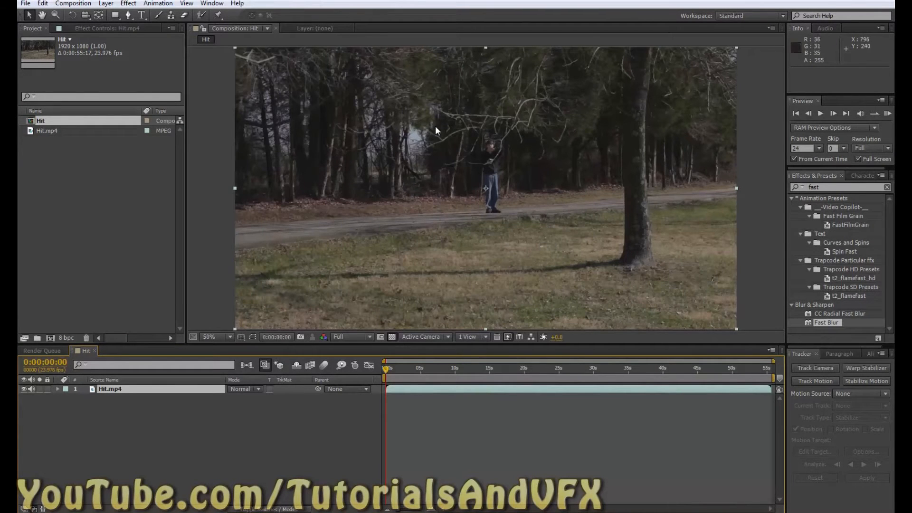
key(comma)
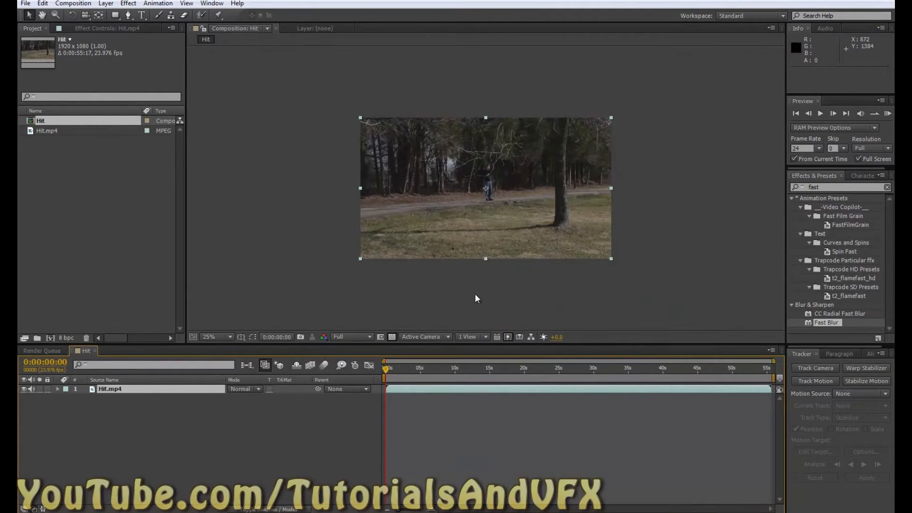
key(period)
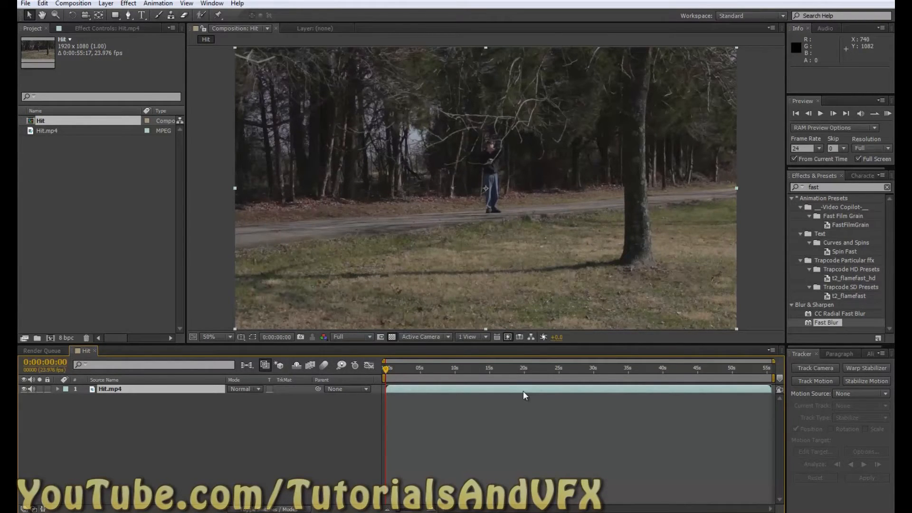
drag(519, 388, 486, 395)
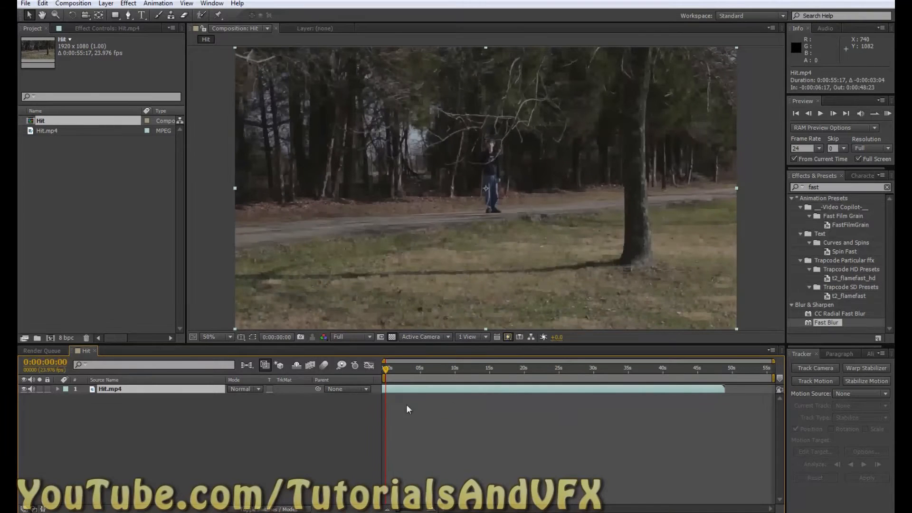
click(169, 398)
click(196, 391)
Step through the frames around the person's jump and park the playhead at 0:00:00:18, where the reaction begins
click(392, 370)
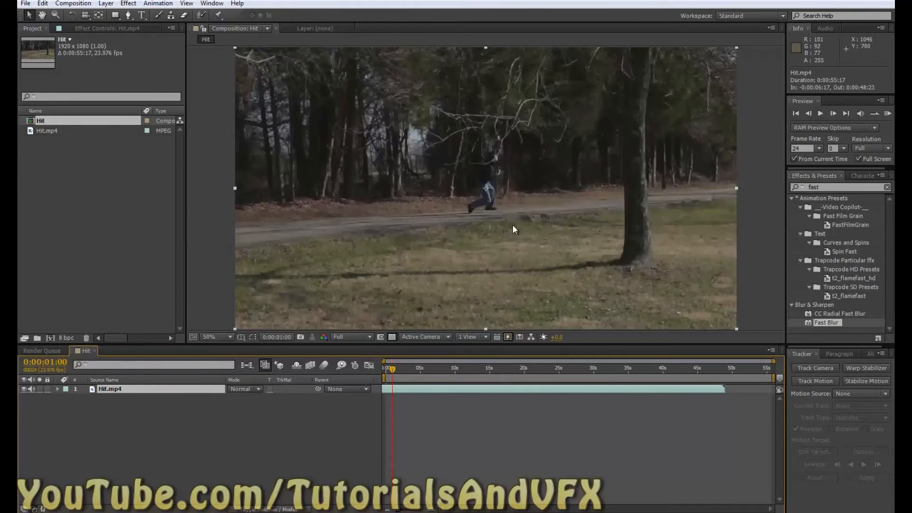
key(period)
click(390, 370)
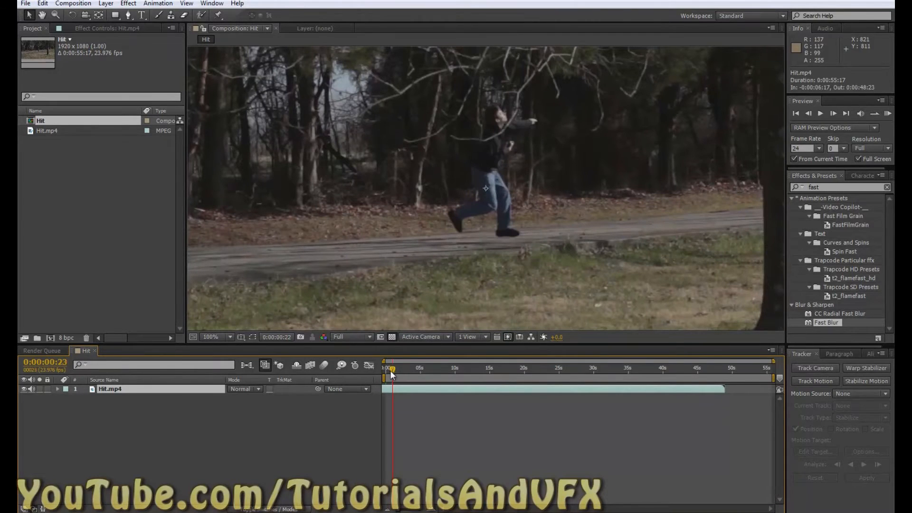
key(Page_Up)
key(Page_Up)
key(Page_Up)
key(Page_Up)
key(Page_Up)
key(Page_Up)
key(Page_Up)
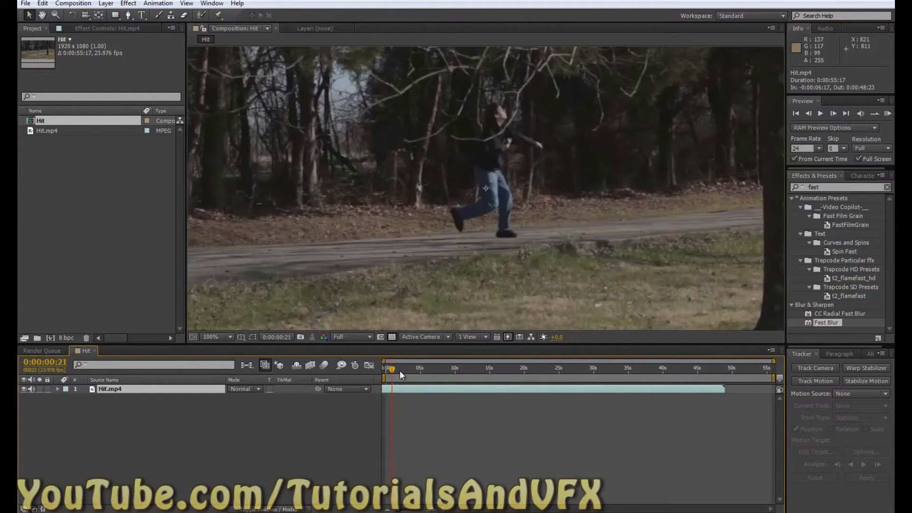
key(Page_Down)
key(Page_Down)
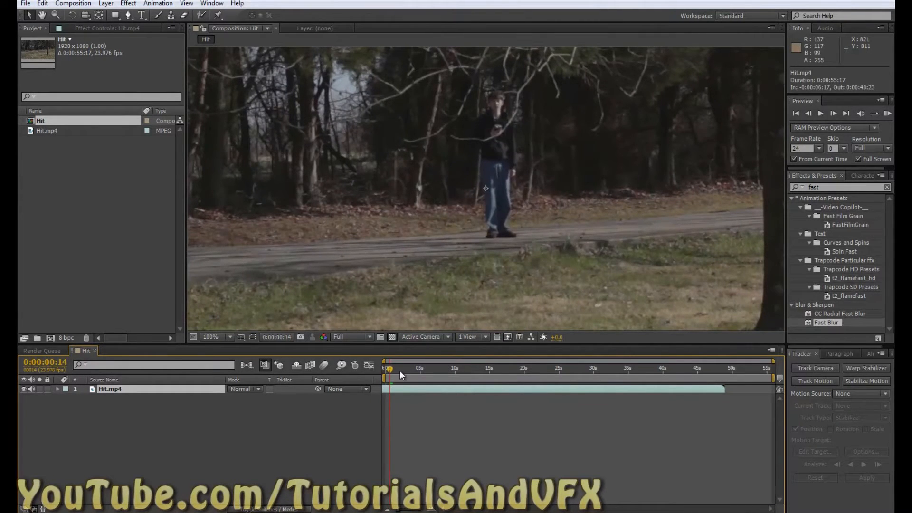
key(Page_Down)
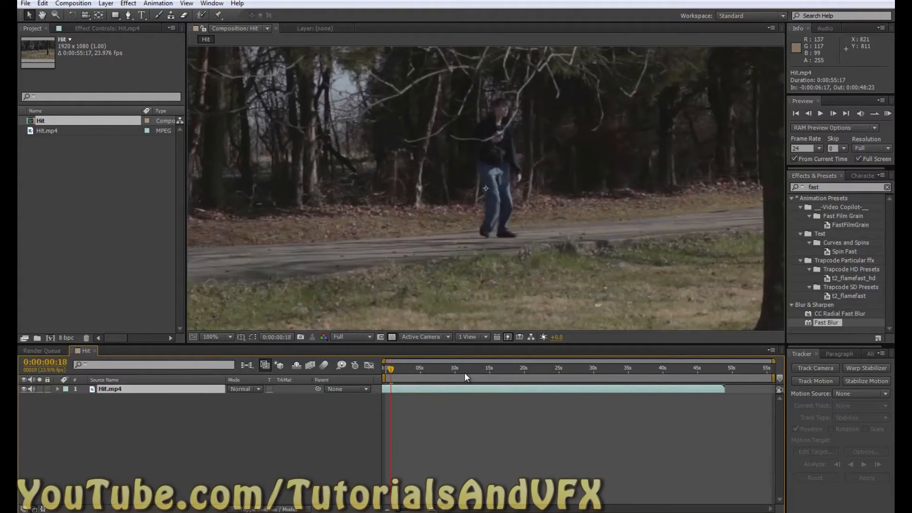
key(Page_Up)
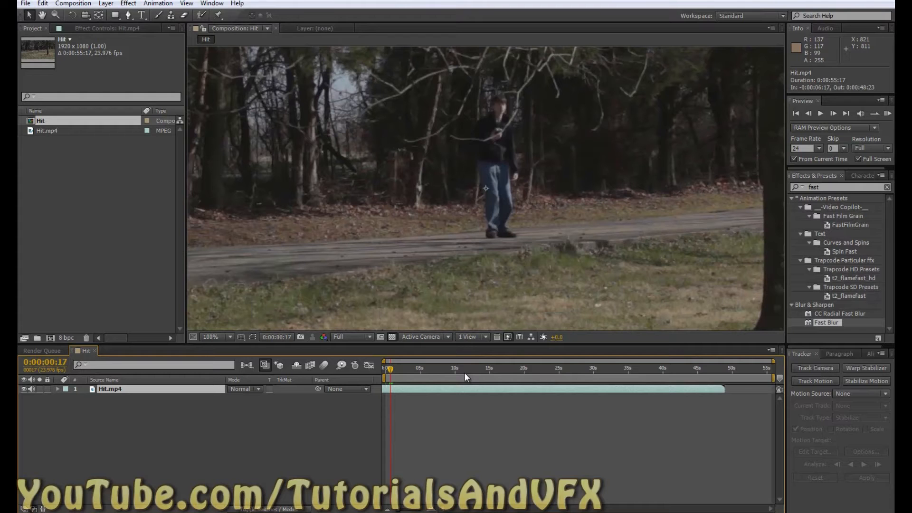
key(Page_Down)
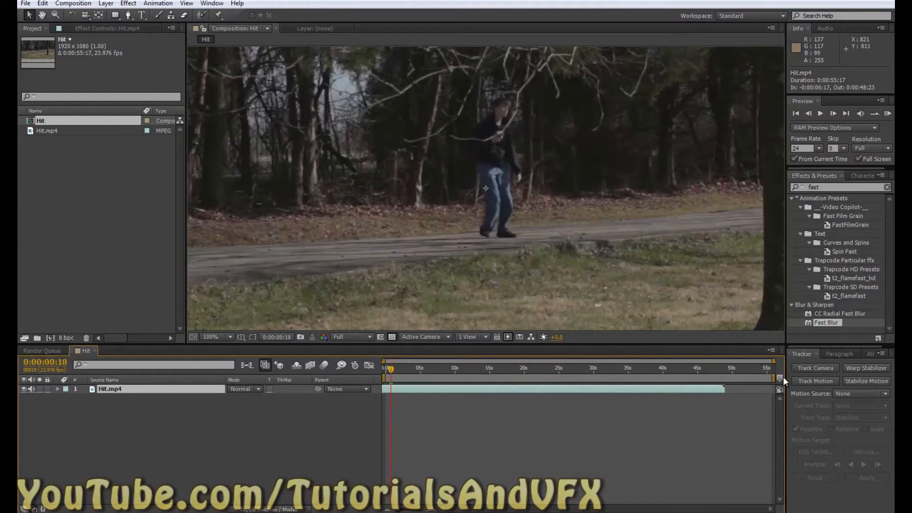
Add composition marker 1 at 0:00:00:18 on the timeline
drag(780, 378, 387, 392)
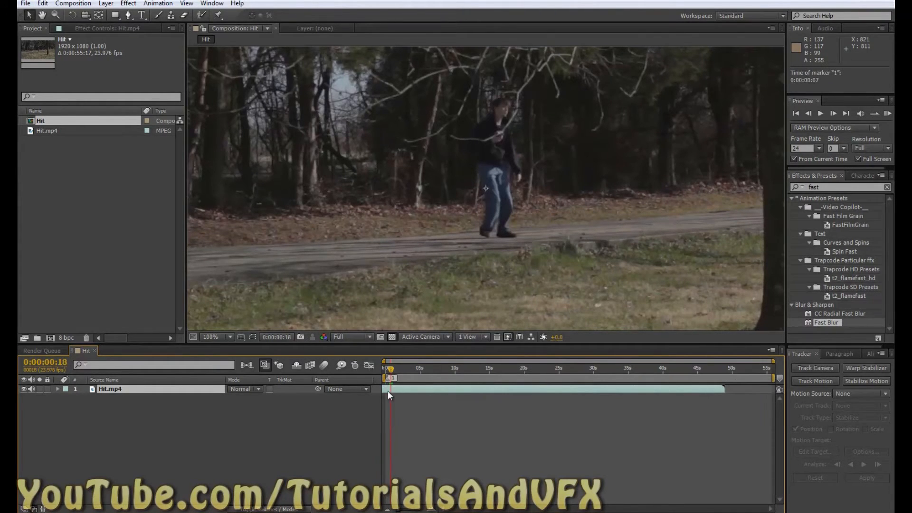
drag(404, 508, 418, 510)
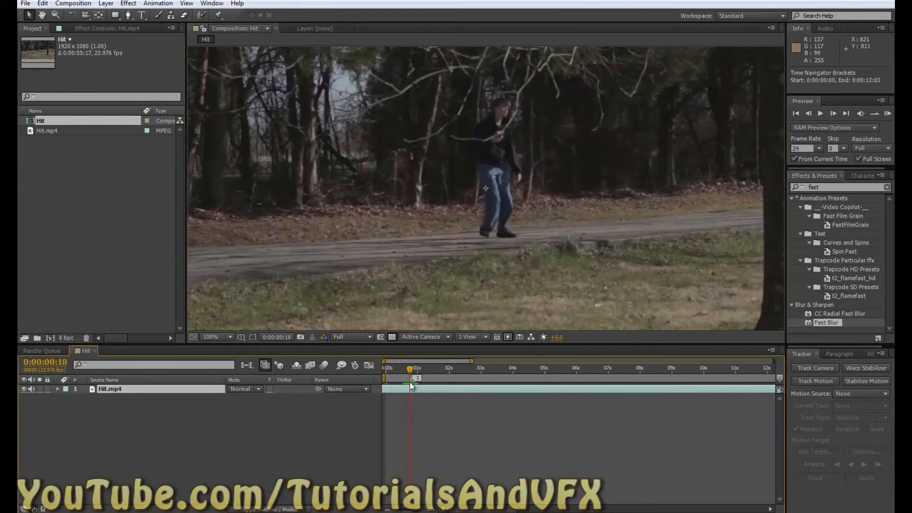
drag(412, 381, 410, 382)
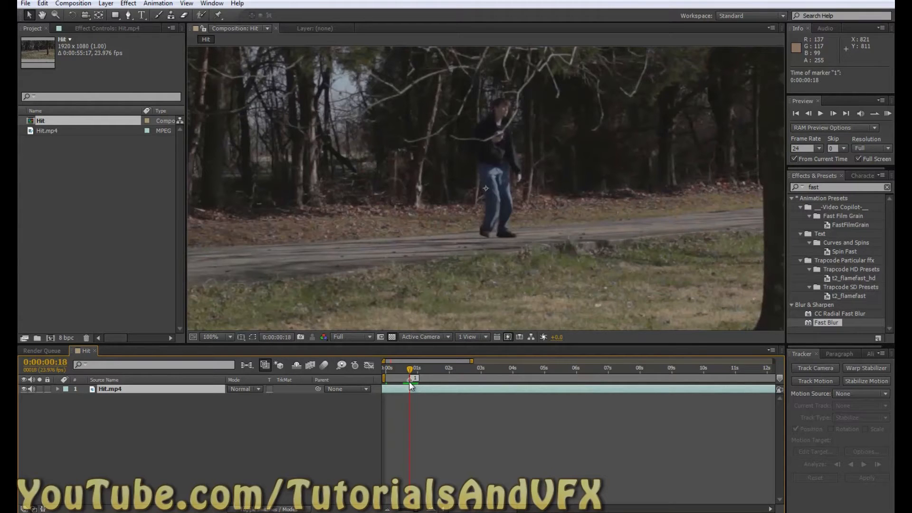
drag(418, 511, 415, 511)
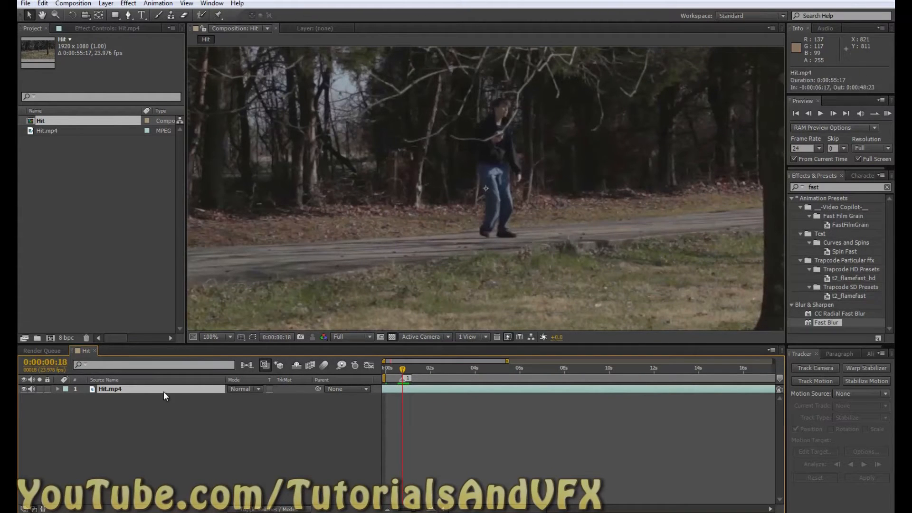
Duplicate the Hit.mp4 layer and rename the upper copy with the actor's first name
key(ctrl+d)
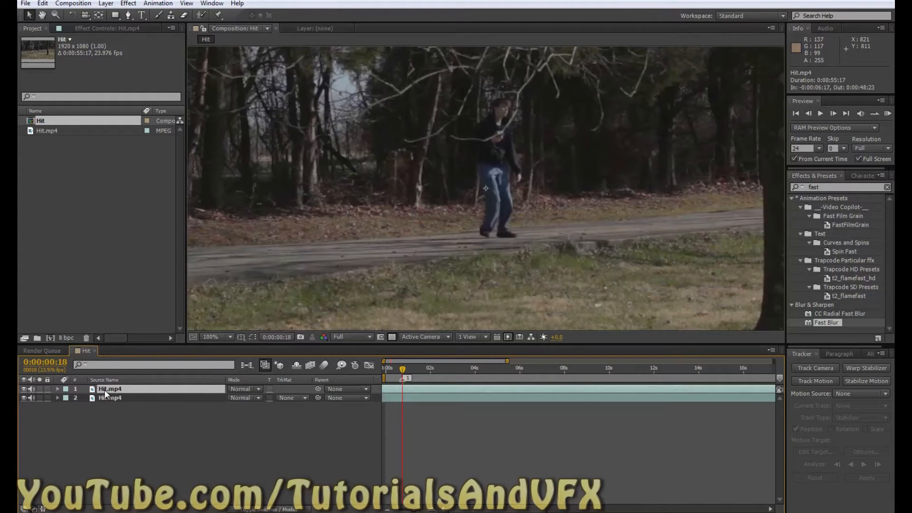
key(Return)
text(L)
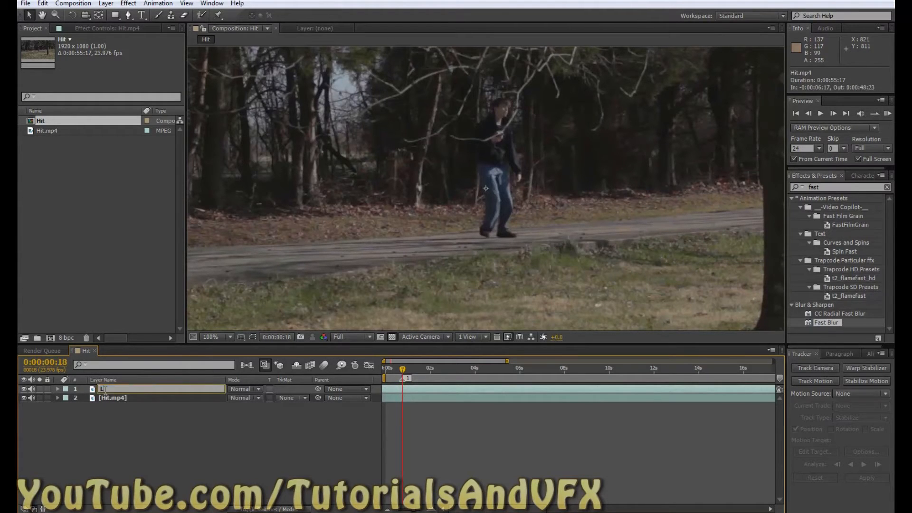
text(uke)
click(147, 434)
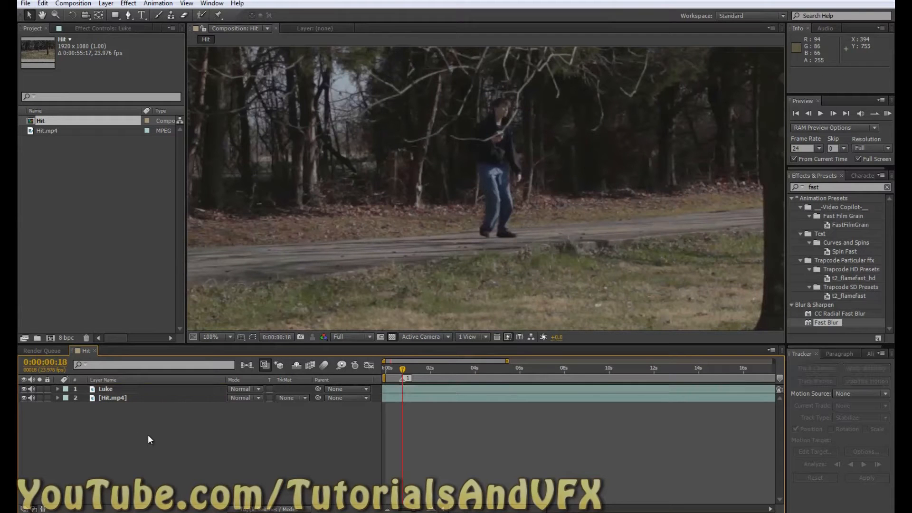
Rename the top layer to "ugly fat person"
click(126, 388)
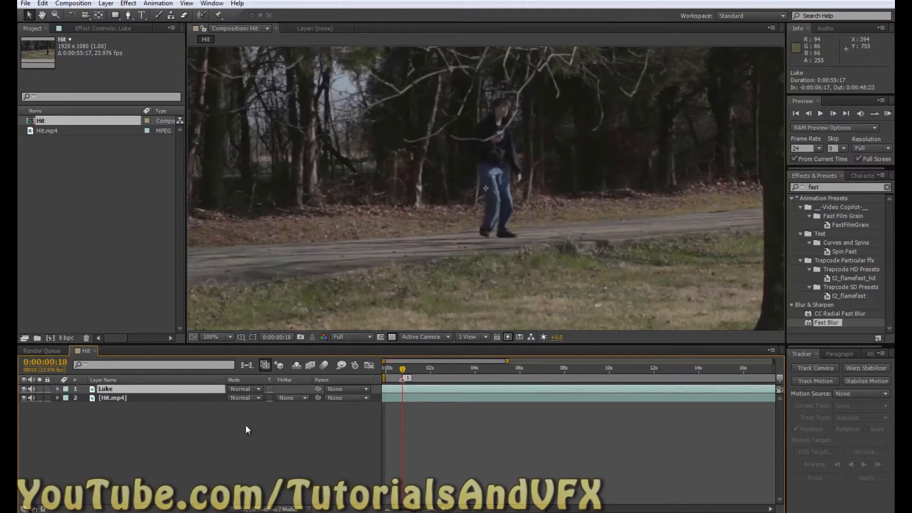
key(Return)
text(ugly fat person)
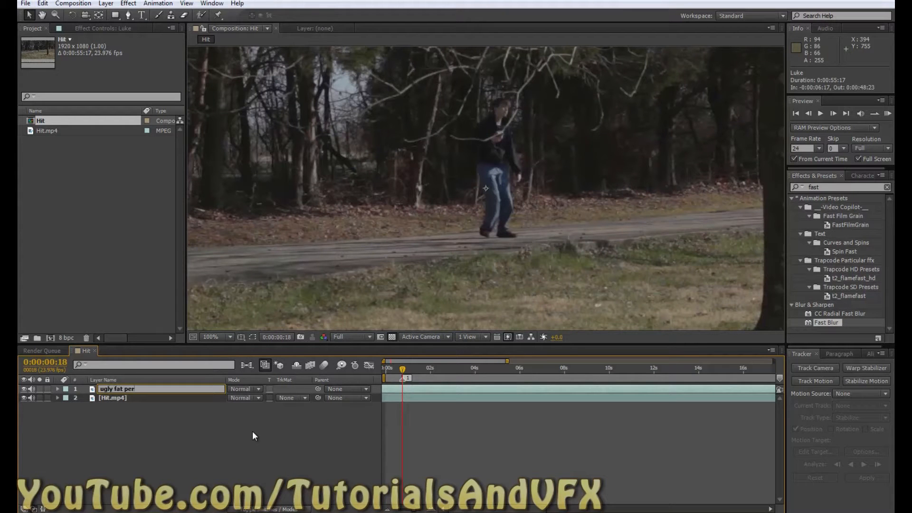
click(142, 425)
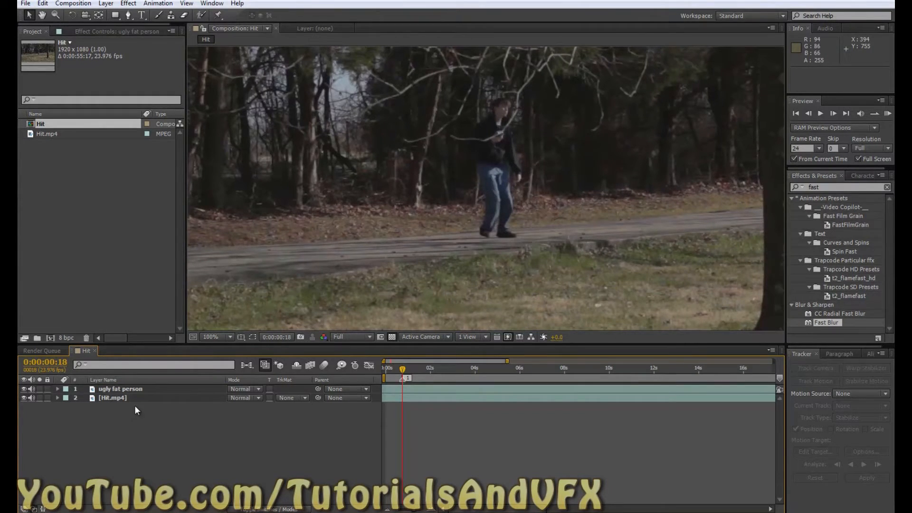
Mute the lower Hit.mp4 layer and place a duplicate of it at the top of the layer stack
click(121, 400)
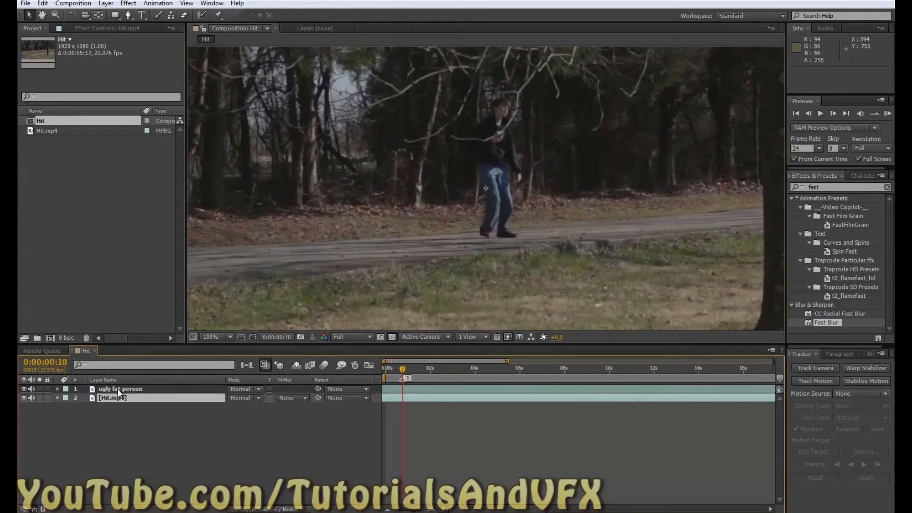
mouse_move(116, 399)
mouse_down()
mouse_move(118, 390)
mouse_move(118, 398)
mouse_up()
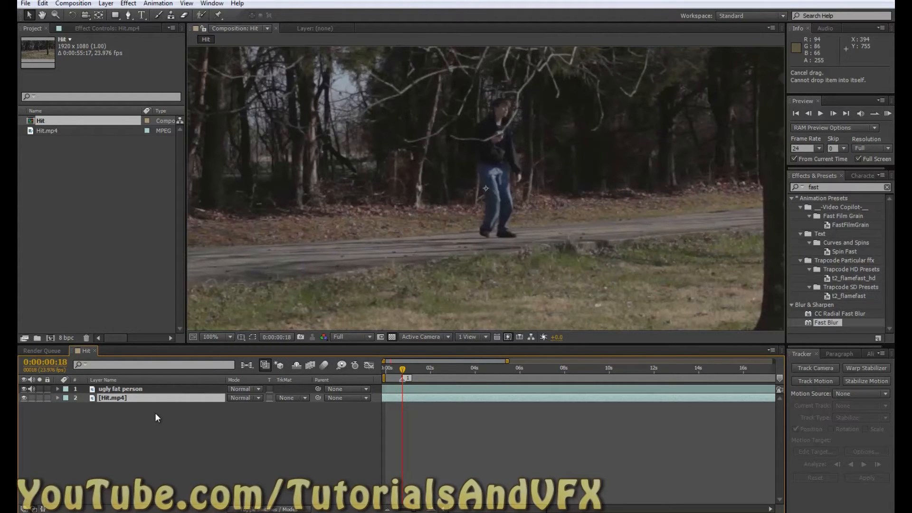
key(ctrl+d)
drag(135, 399, 132, 386)
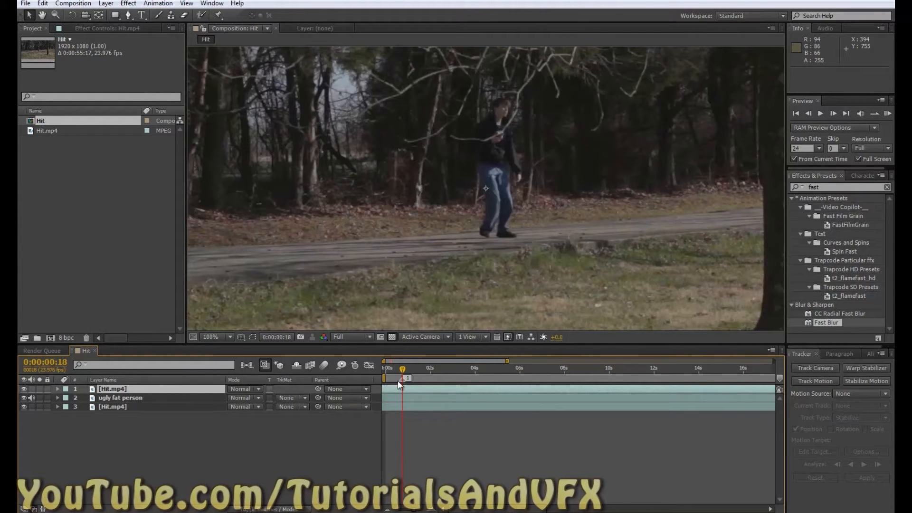
Slide the top Hit.mp4 layer so the car reaches the person near the marker, and lower its opacity to 57%
drag(550, 389, 459, 389)
drag(365, 388, 483, 394)
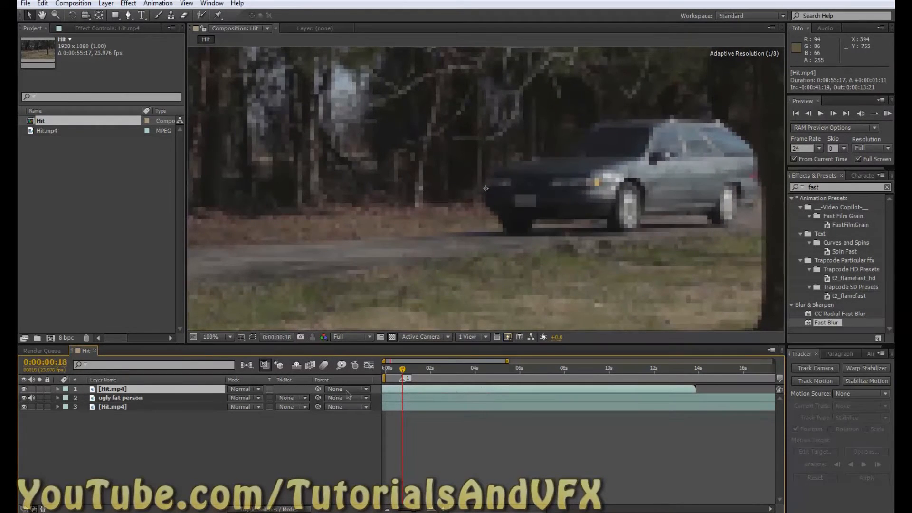
key(t)
drag(235, 398, 214, 402)
click(25, 388)
click(24, 388)
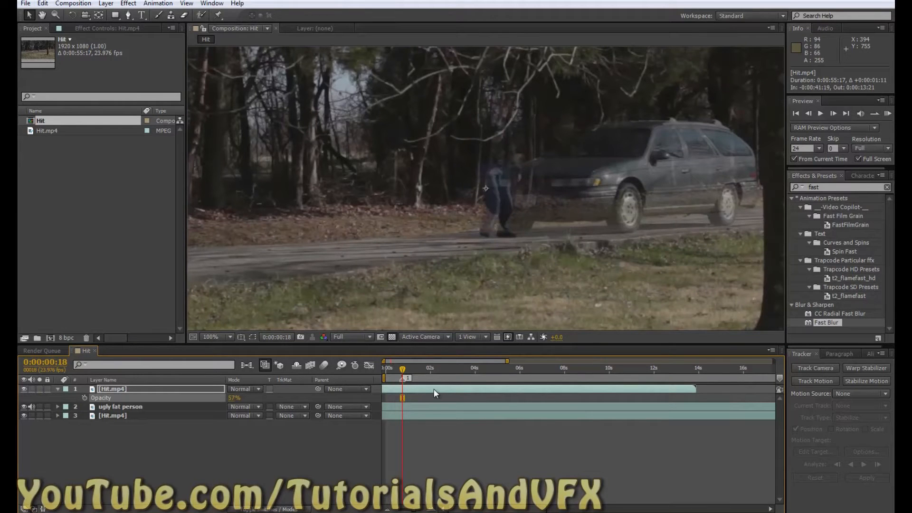
drag(434, 389, 404, 381)
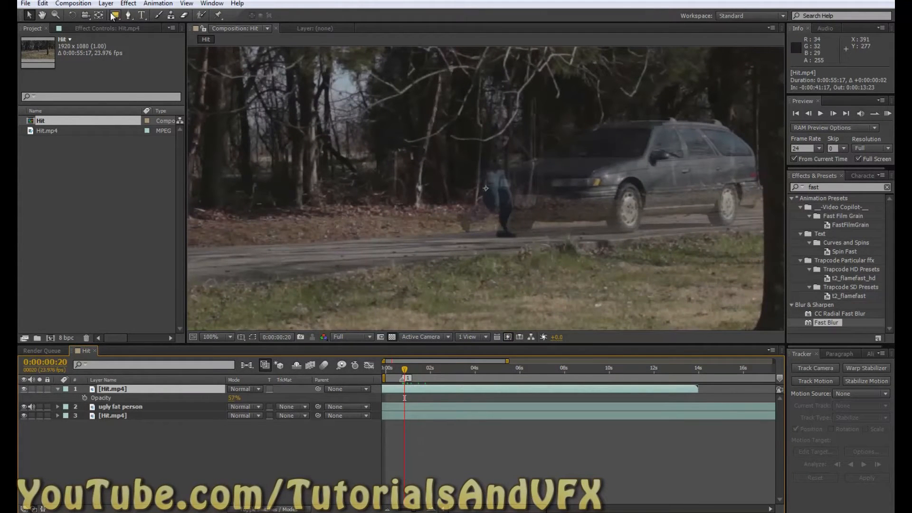
Time-stretch the top Hit.mp4 layer to a duration of 0:00:27:21
right_click(422, 388)
mouse_move(468, 61)
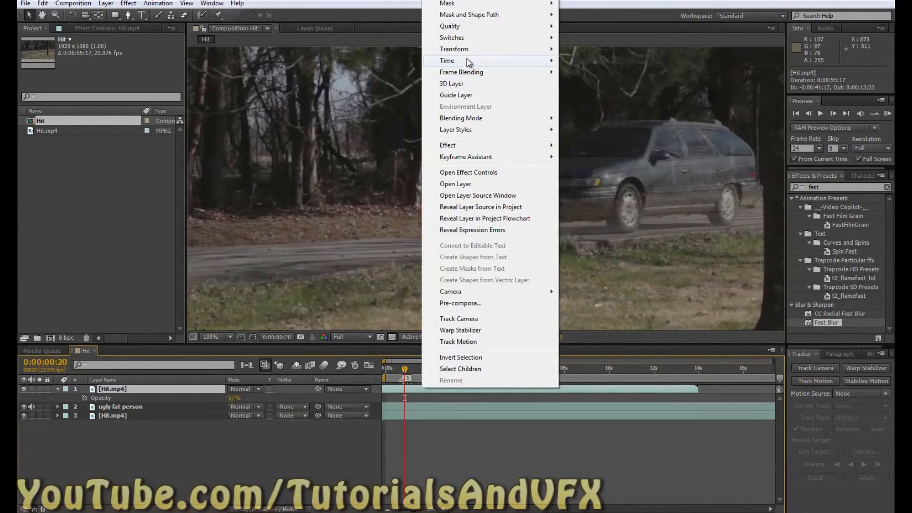
click(595, 85)
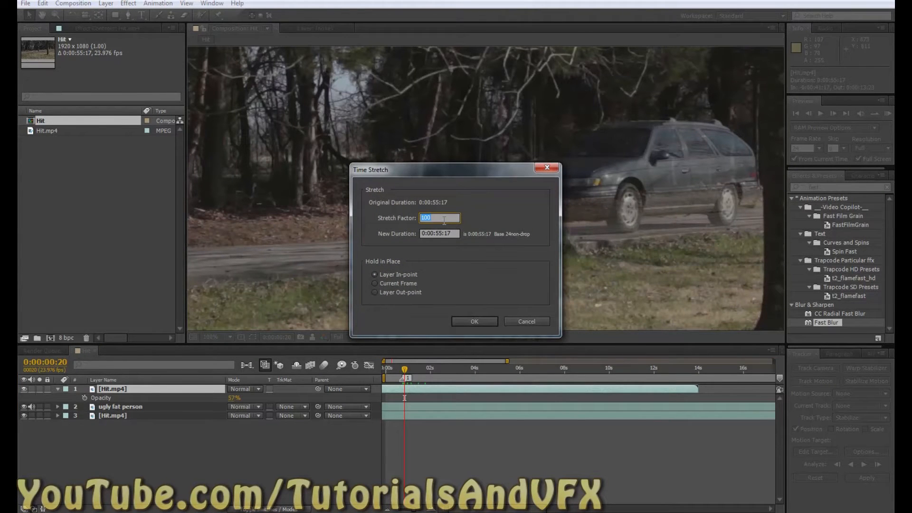
click(459, 320)
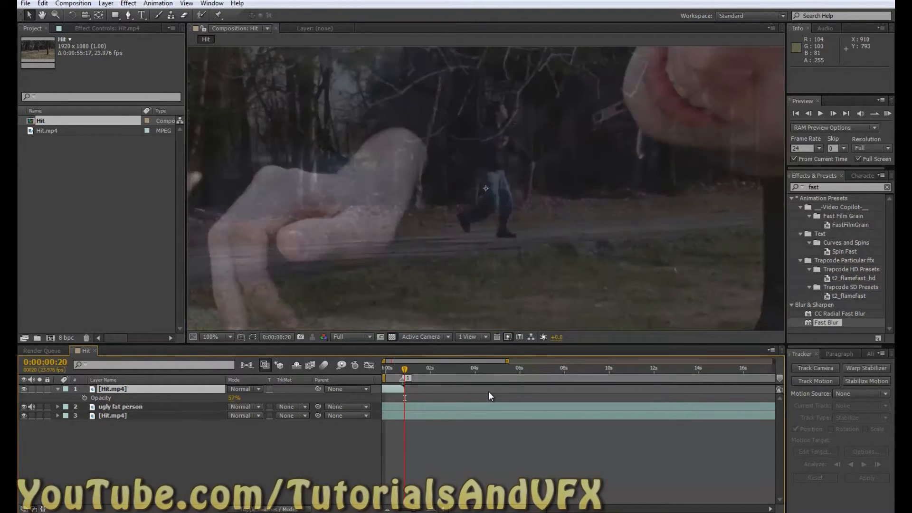
Slide the time-stretched Hit.mp4 layer along the timeline so the car reaches the person at 0:00:00:20
drag(393, 388, 623, 389)
drag(462, 393, 486, 389)
drag(434, 390, 389, 380)
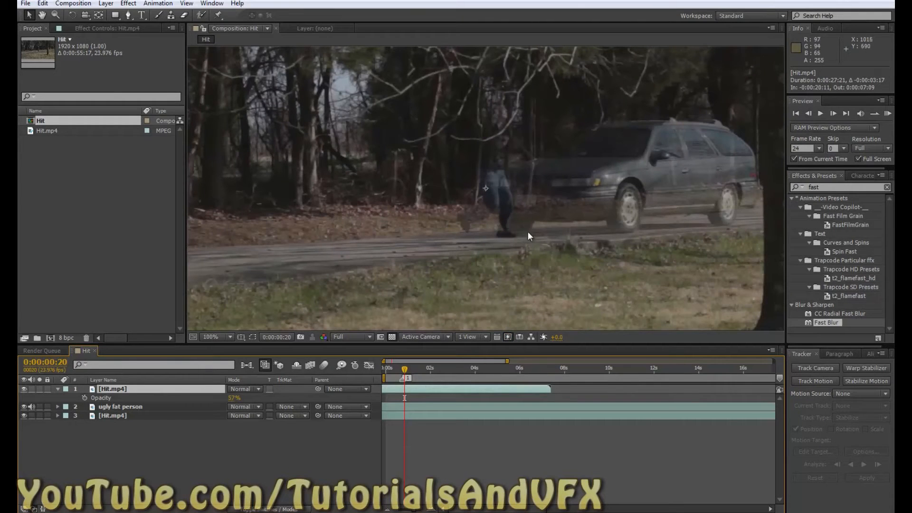
Raise the top Hit.mp4 layer's opacity to 100% and duplicate the layer once
scroll(522, 209, up, 1)
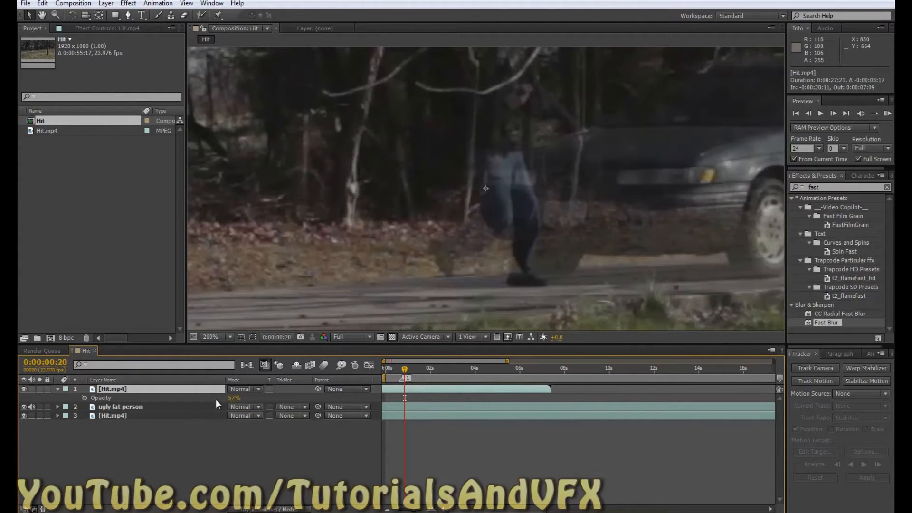
drag(233, 398, 258, 398)
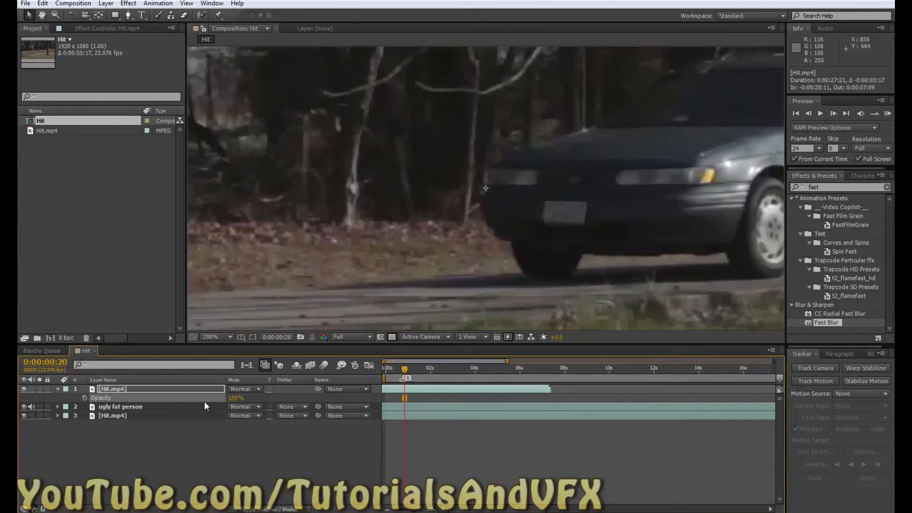
click(162, 391)
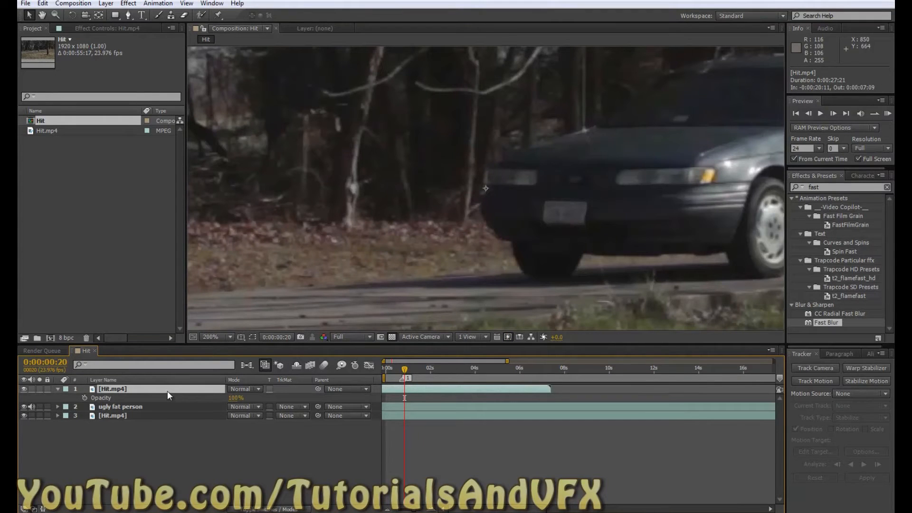
key(ctrl+d)
key(ctrl+d)
key(Delete)
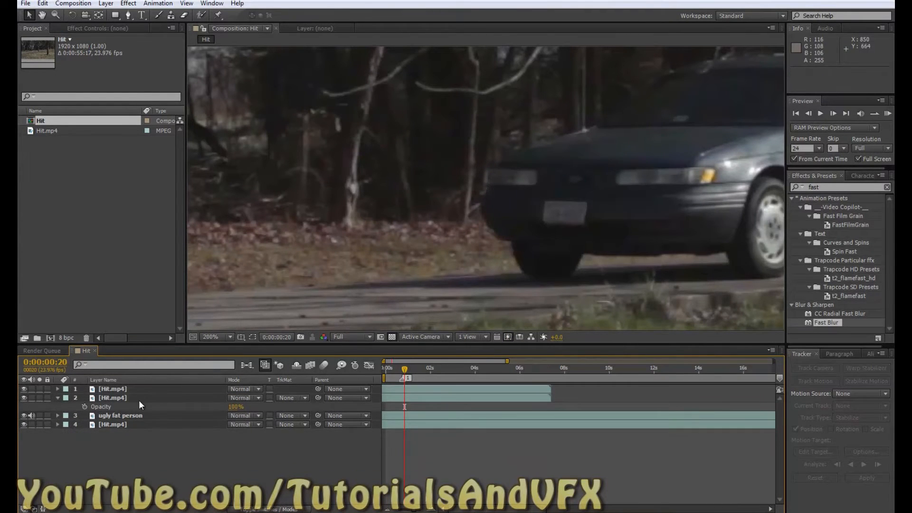
Rename the second layer "car" and the top layer "trasparent overlay thigns ansafkja;ldgkja"
click(113, 398)
key(Return)
text(car)
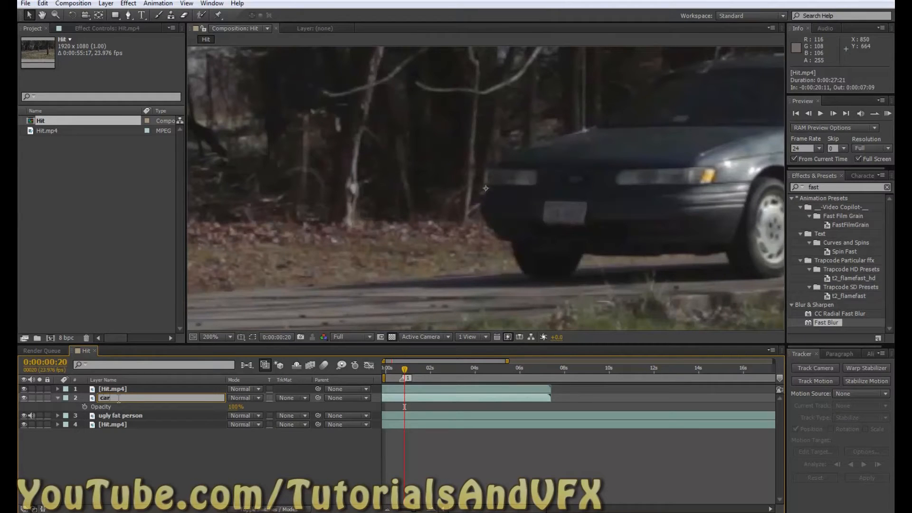
click(122, 389)
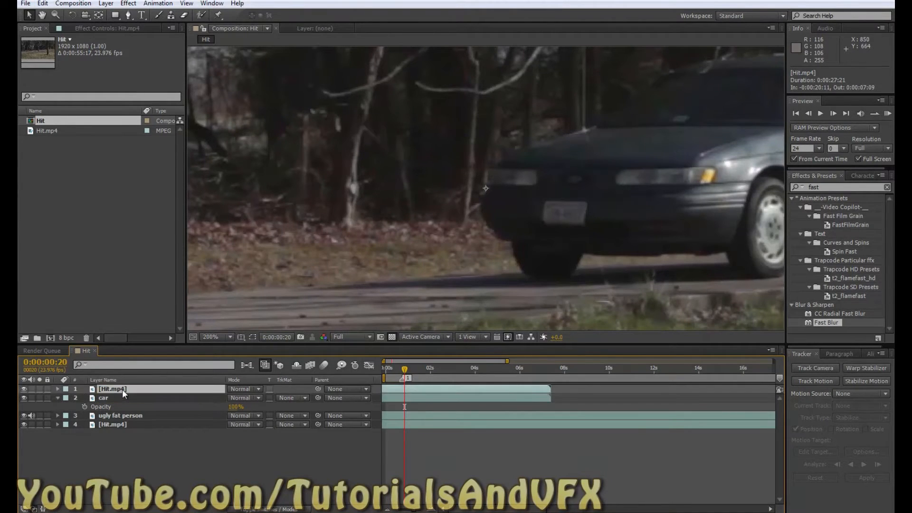
key(Return)
text(tra)
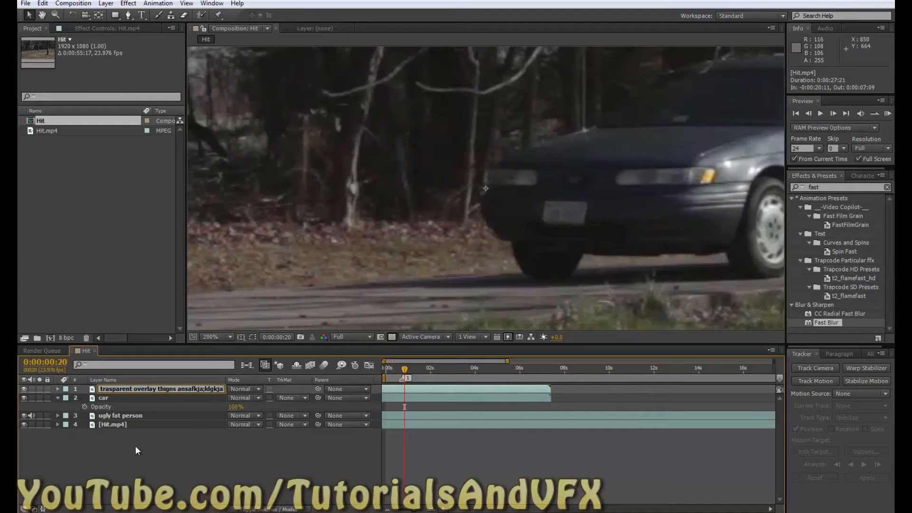
key(Return)
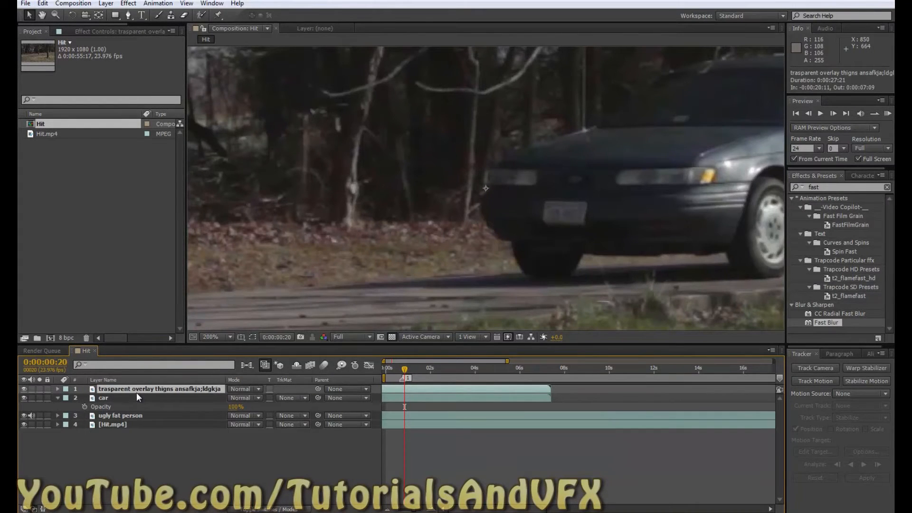
Lower the opacity of the top overlay layer to 31% and of the car layer to 51%
key(t)
drag(234, 398, 199, 401)
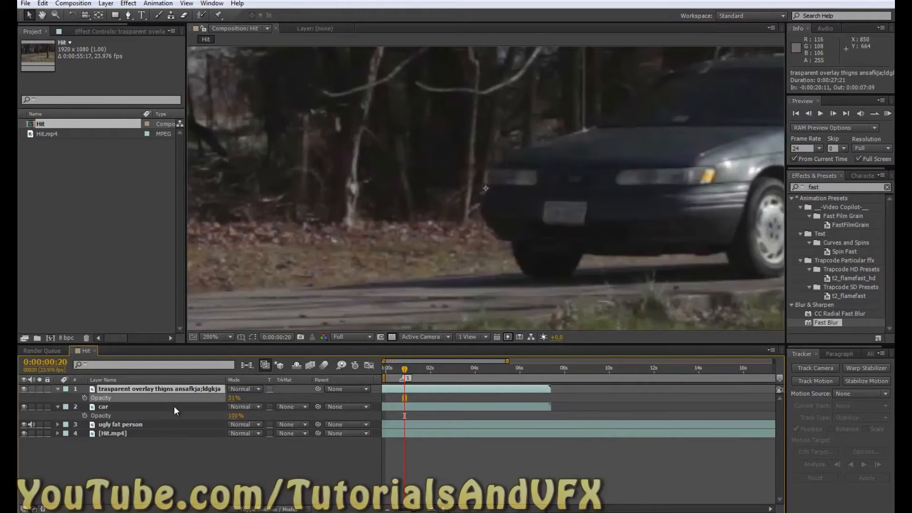
key(Return)
click(114, 406)
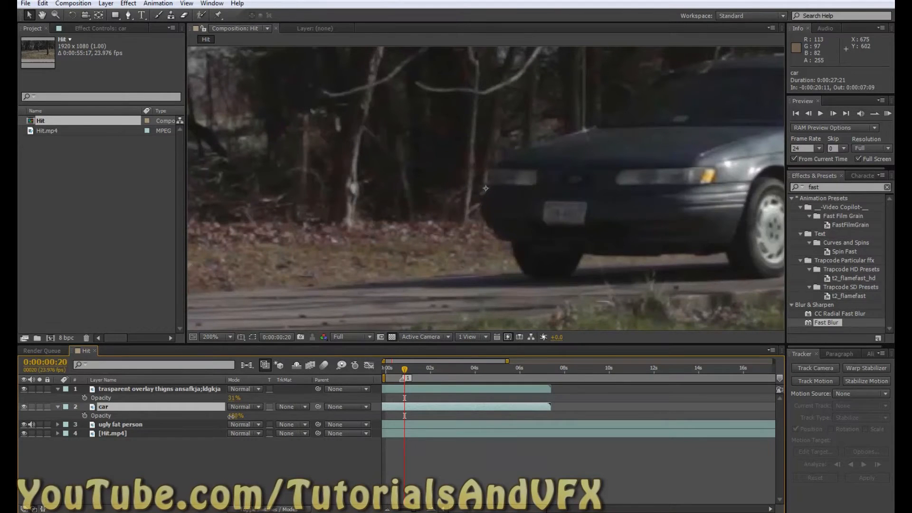
drag(231, 415, 222, 416)
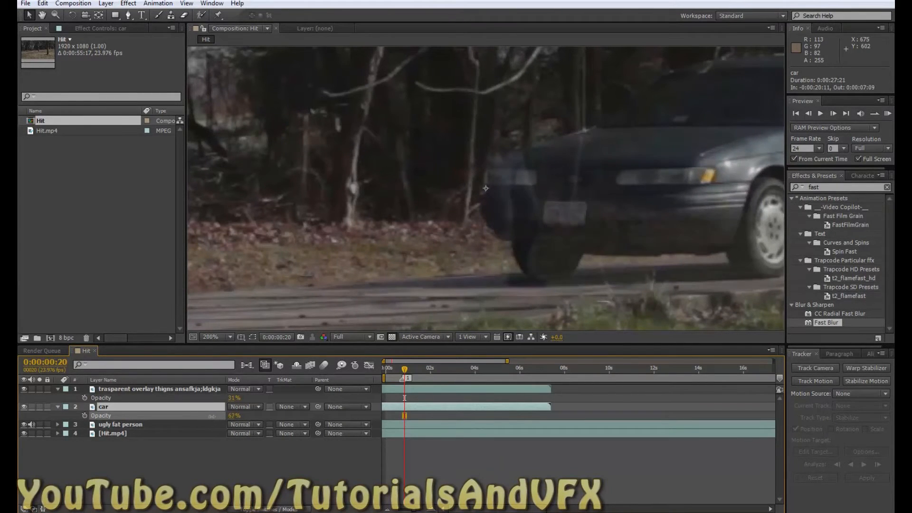
key(Return)
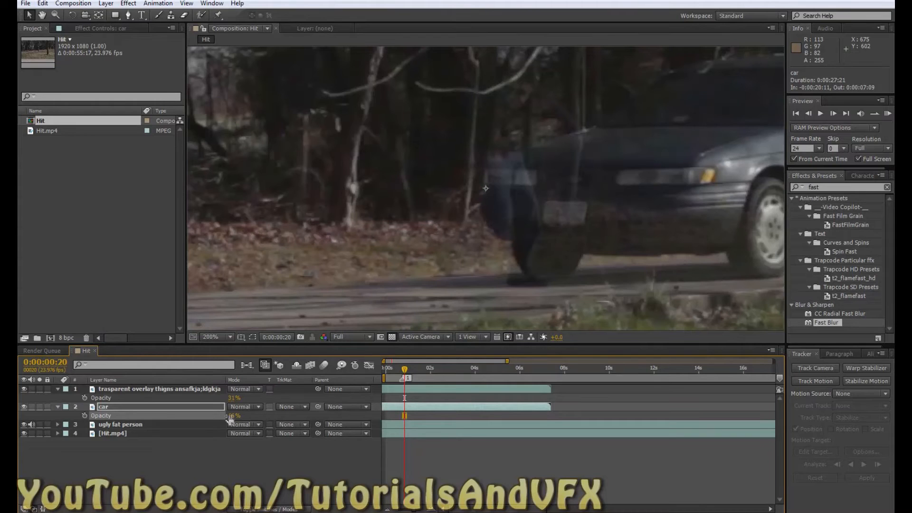
drag(228, 416, 222, 416)
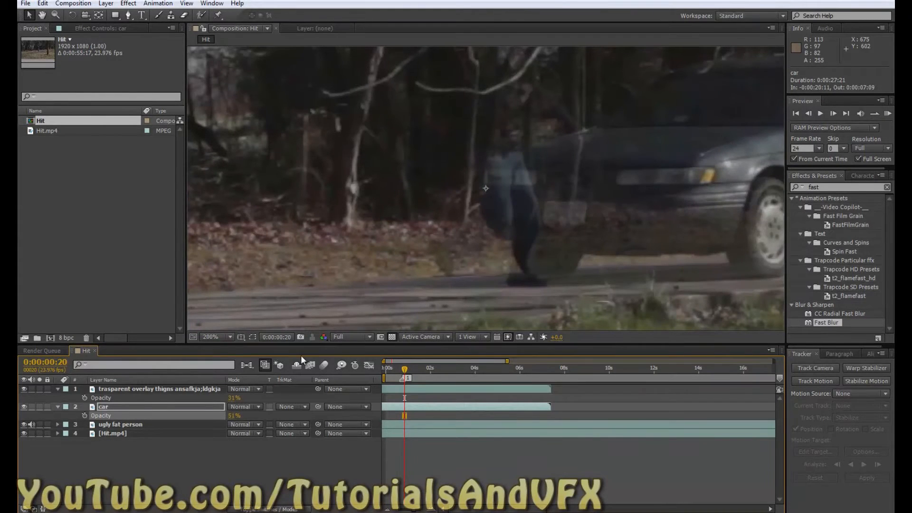
Start a Pen tool mask on the car layer, tracing from the front of the roof down the windshield to the hood
click(128, 15)
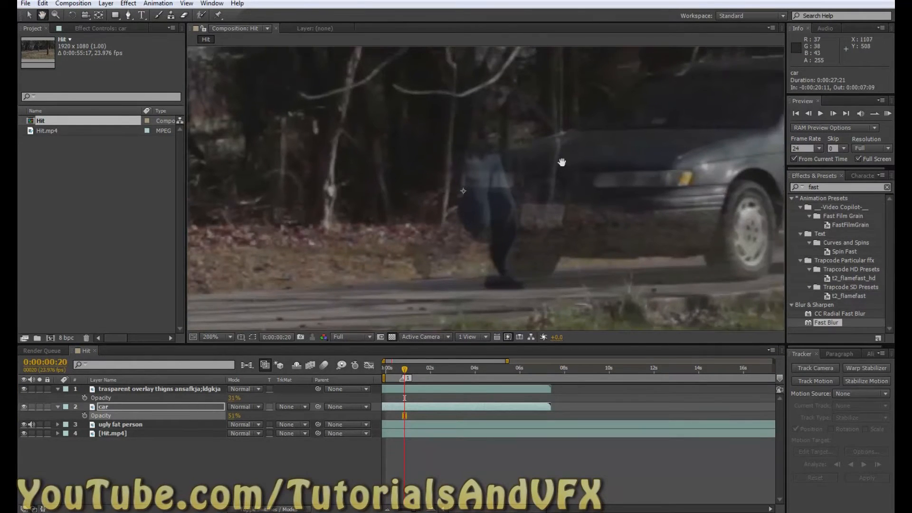
click(83, 17)
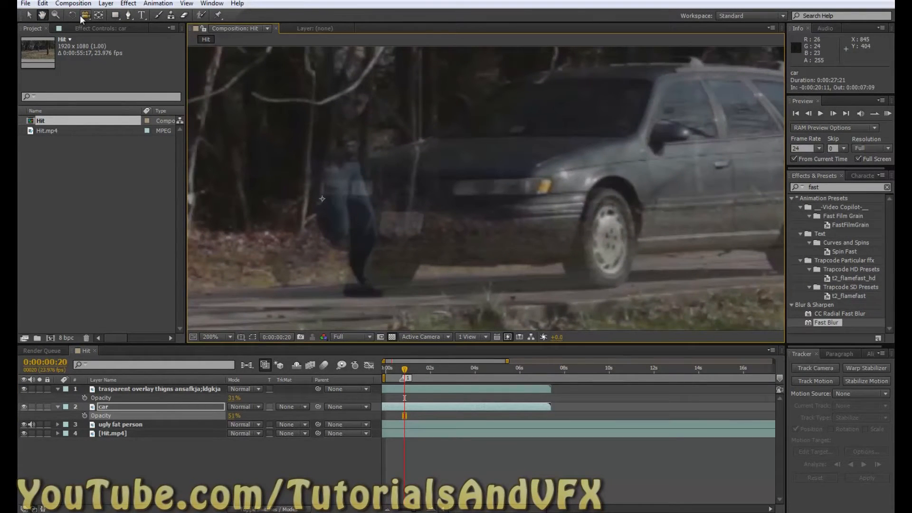
click(56, 15)
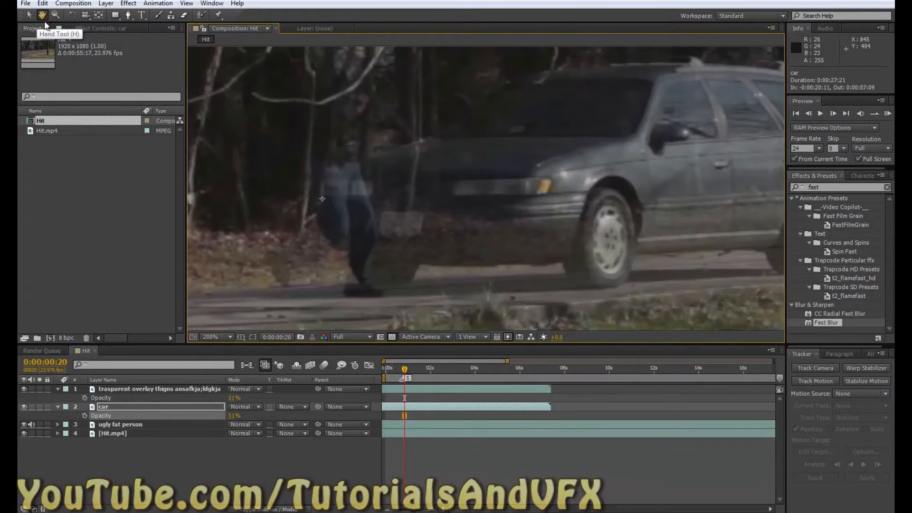
click(41, 15)
click(128, 15)
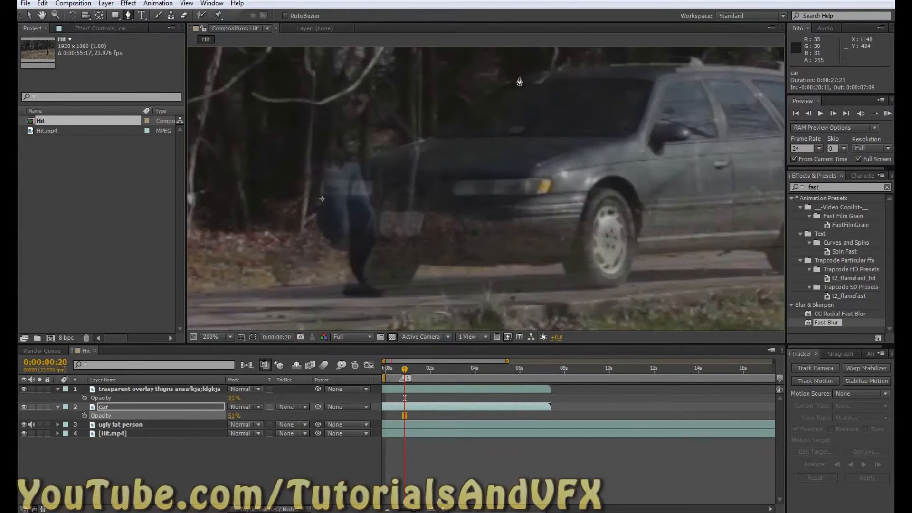
click(537, 75)
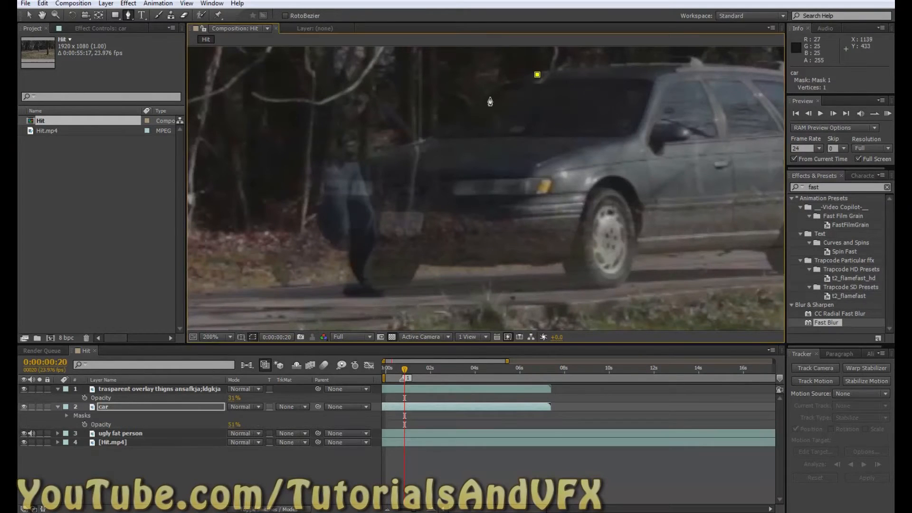
click(498, 85)
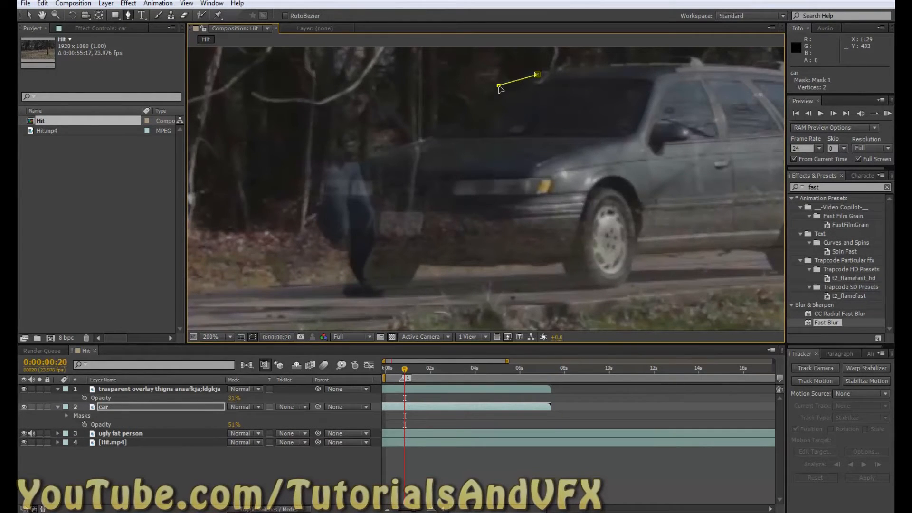
click(432, 135)
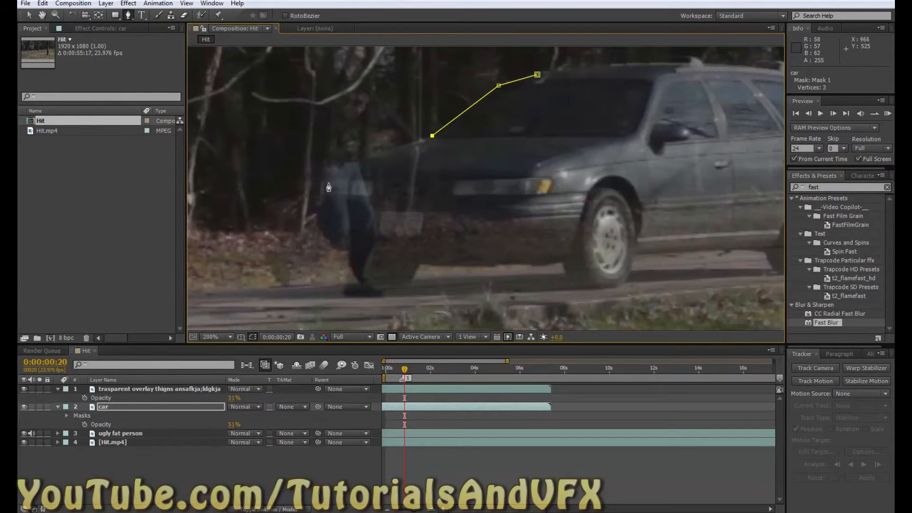
Extend the mask with a curve along the hood to the far headlight and set the car layer's opacity to 94%
drag(232, 424, 254, 422)
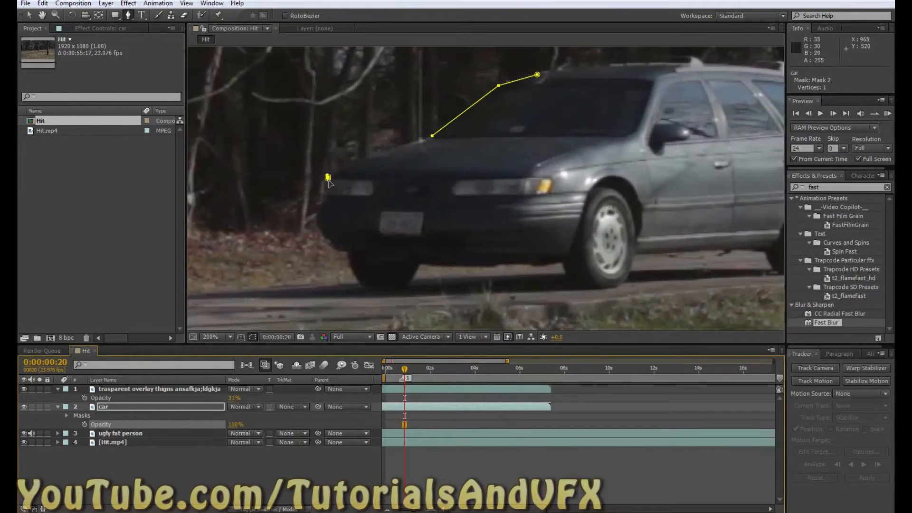
key(ctrl+z)
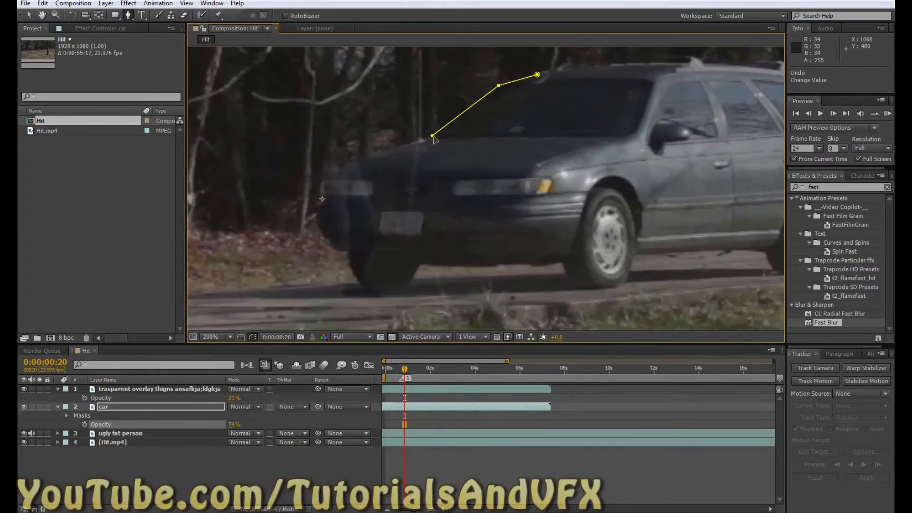
click(432, 136)
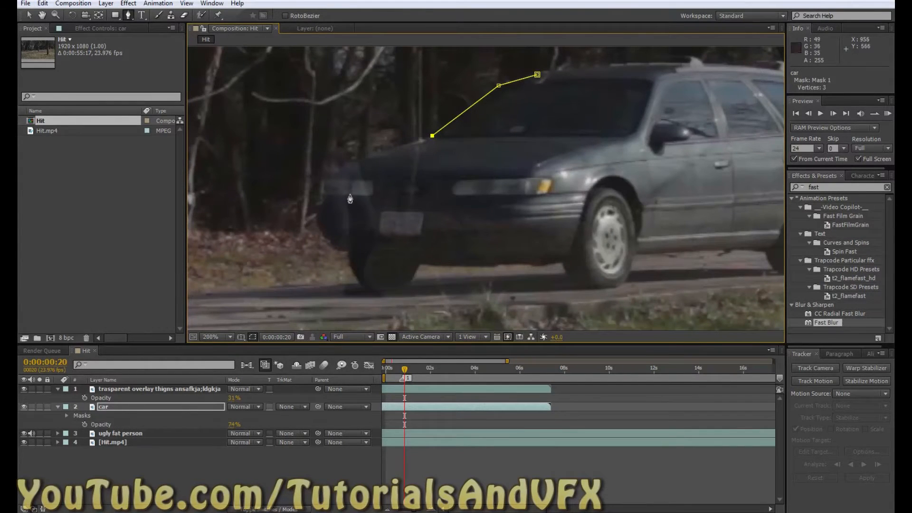
drag(330, 175, 324, 191)
drag(232, 425, 244, 426)
Continue the car mask with straight segments around the front bumper down to the far front wheel
click(29, 15)
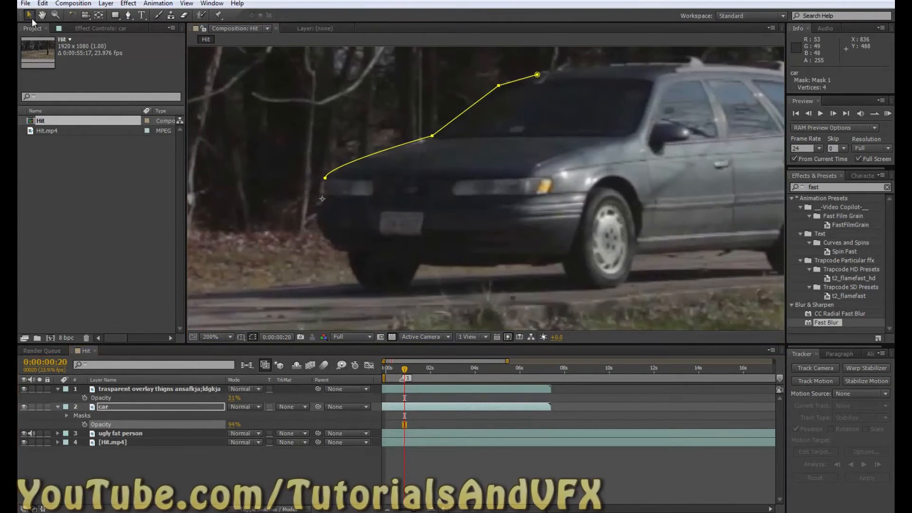
click(326, 178)
click(129, 15)
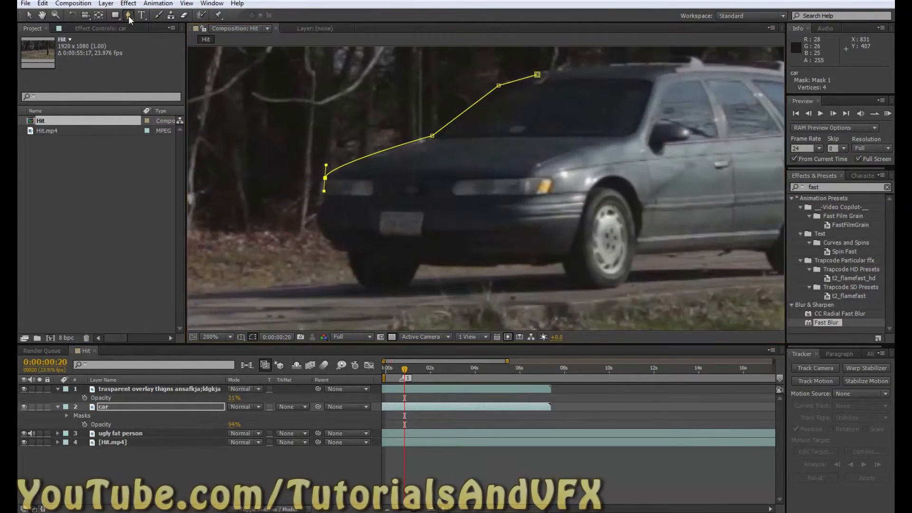
click(324, 200)
click(317, 211)
click(331, 246)
click(348, 253)
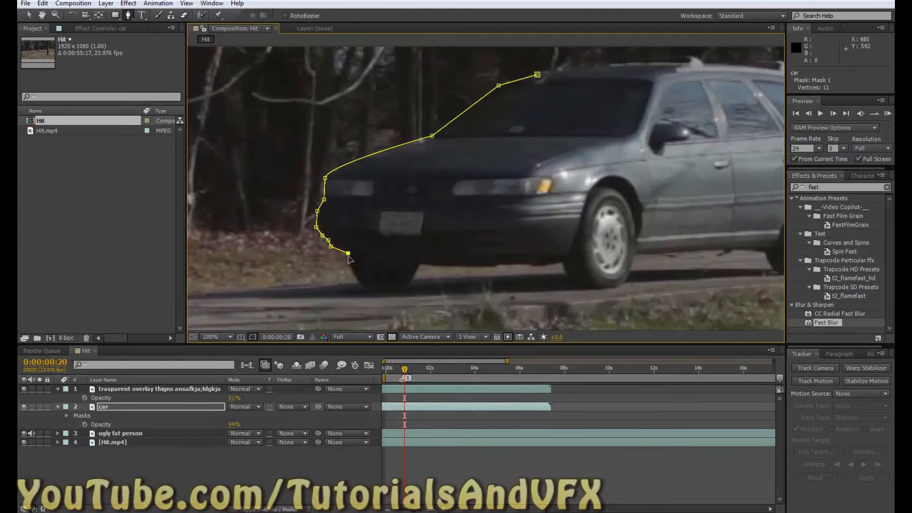
Trace the mask around the bottom of the car's far front wheel and up to the underside
click(357, 278)
click(364, 287)
click(395, 290)
click(408, 286)
click(420, 262)
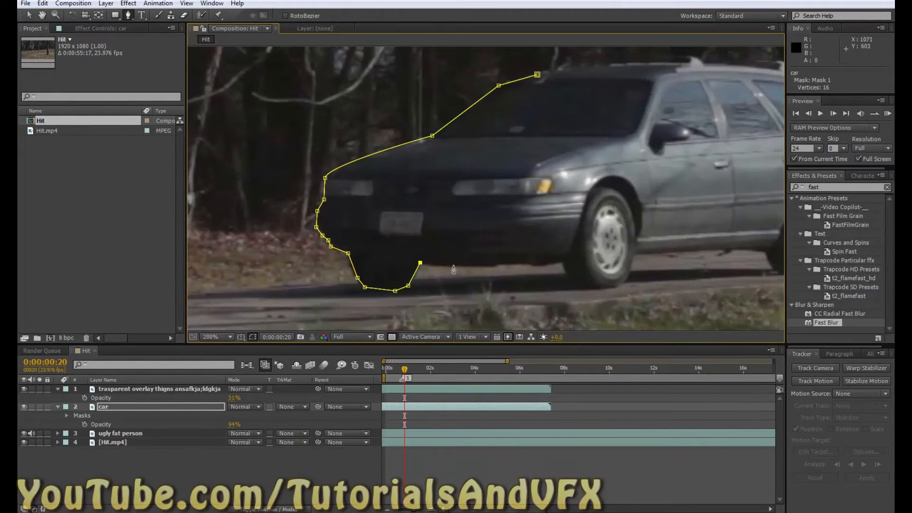
Trace the mask along the car's underside to the near front wheel, then up across the windshield, closing it at the roof
click(463, 267)
click(493, 267)
click(509, 265)
click(534, 265)
click(548, 267)
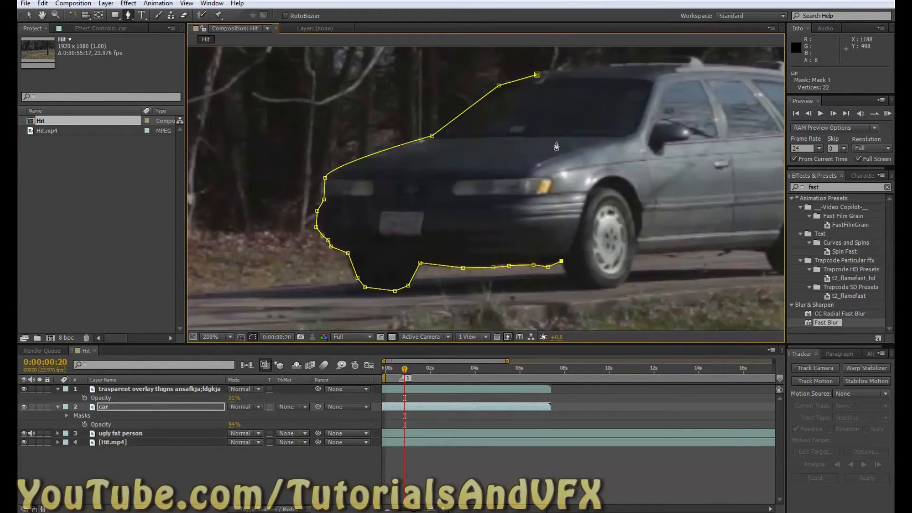
click(580, 136)
click(580, 74)
click(537, 75)
Reveal the car layer's mask properties and turn on Mask Path keyframing at 0:00:00:20
key(Return)
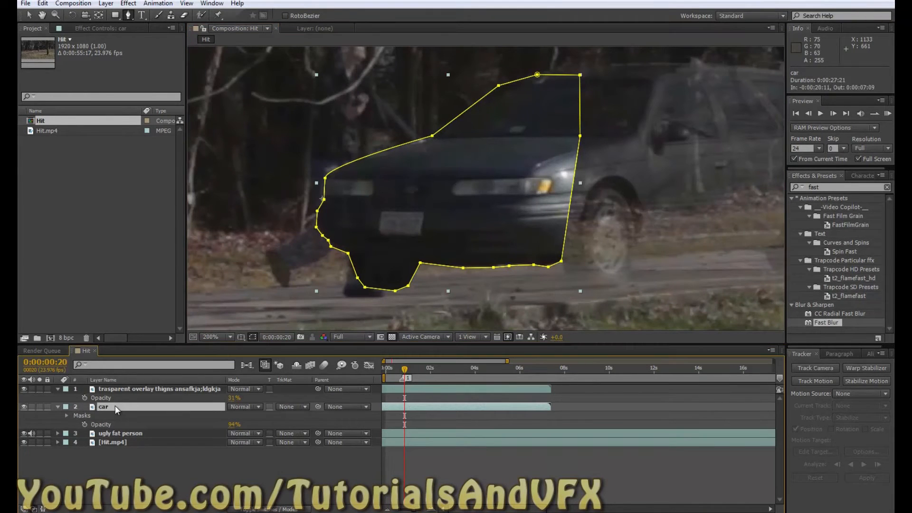
key(m)
key(m)
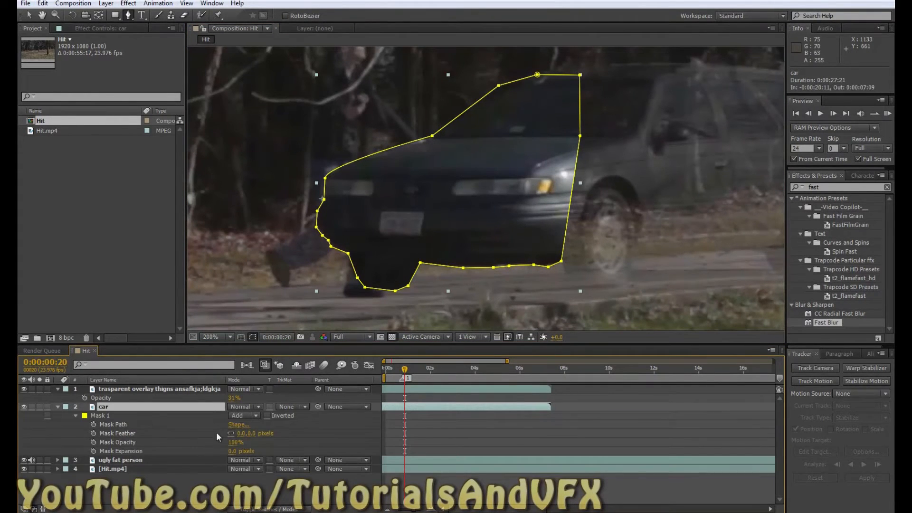
click(93, 425)
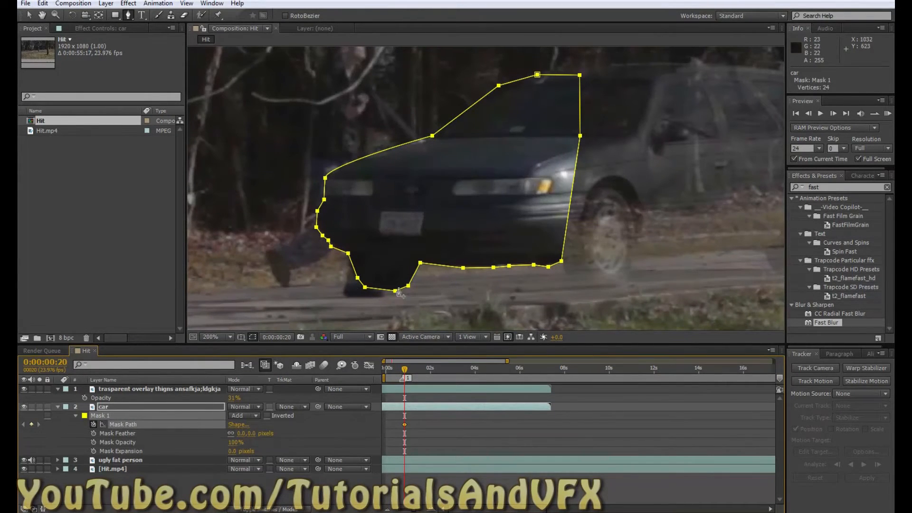
Hide the car layer and trim its end at 0:00:00:21
click(23, 407)
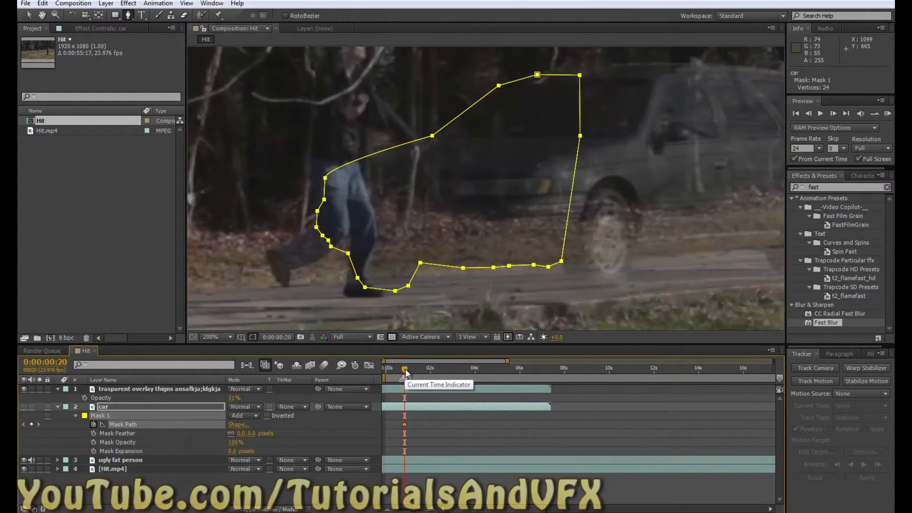
drag(405, 371, 407, 366)
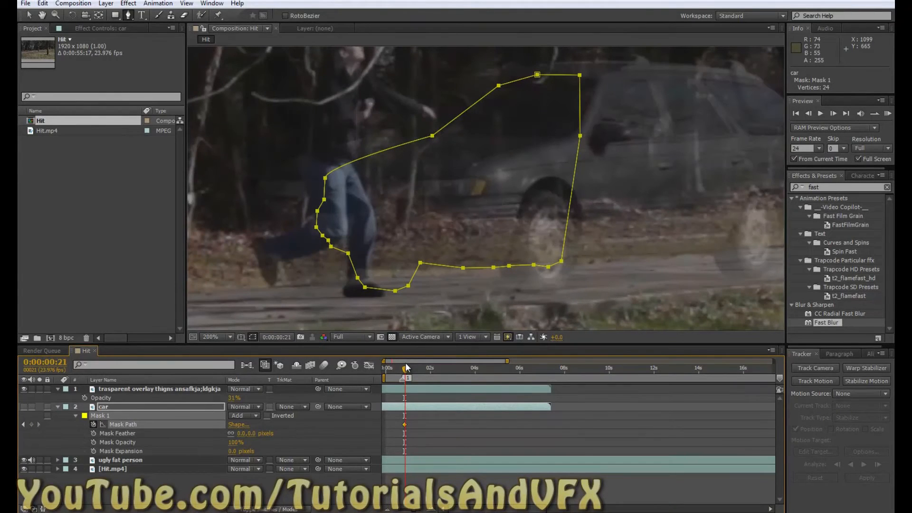
key(Page_Up)
drag(413, 511, 418, 512)
scroll(400, 268, down, 2)
scroll(401, 269, up, 2)
scroll(400, 268, down, 2)
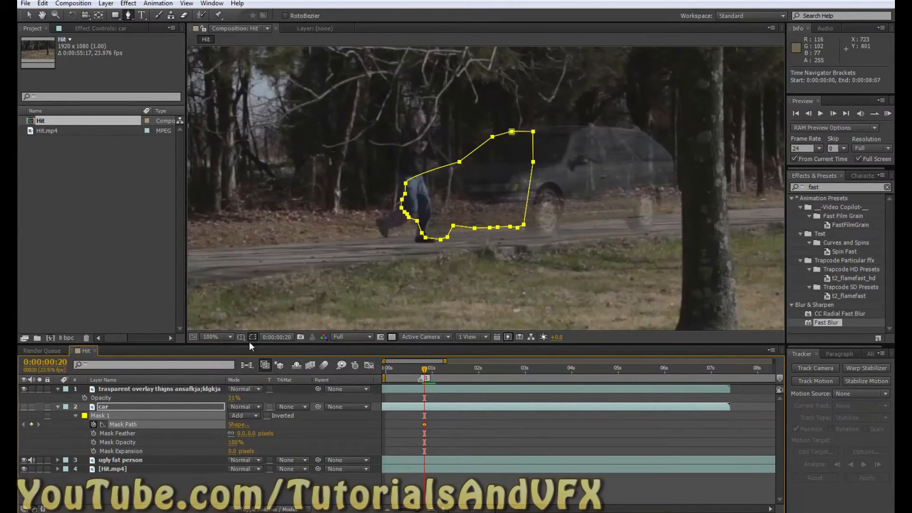
key(Page_Down)
scroll(484, 188, up, 2)
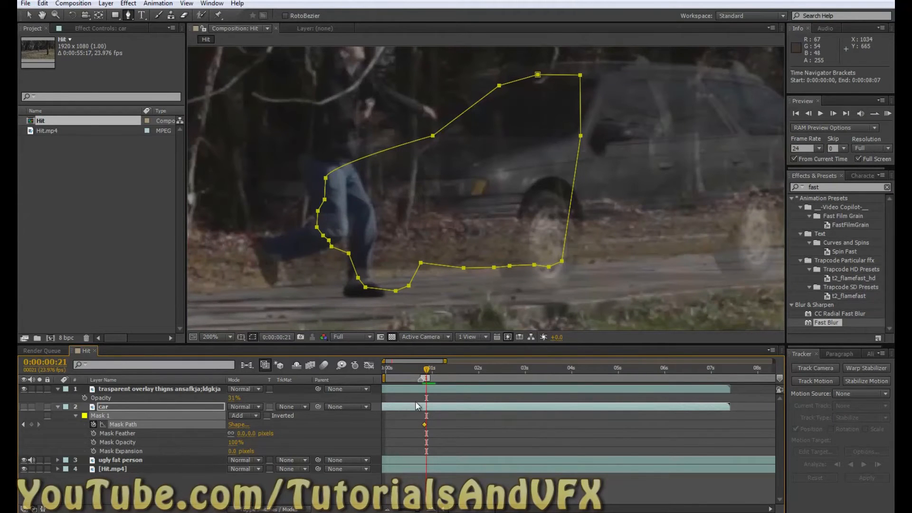
key(alt+bracketright)
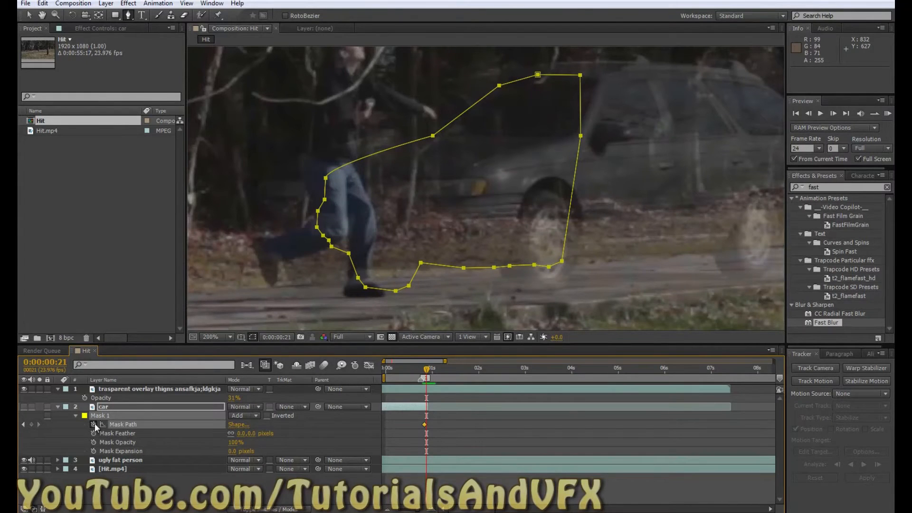
Reveal the car layer's opacity property and turn the layer's visibility back on
click(29, 14)
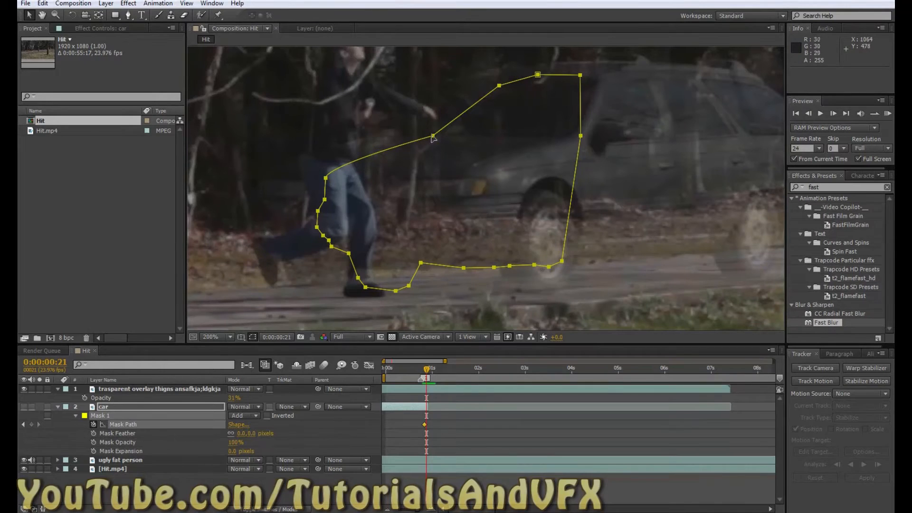
click(157, 409)
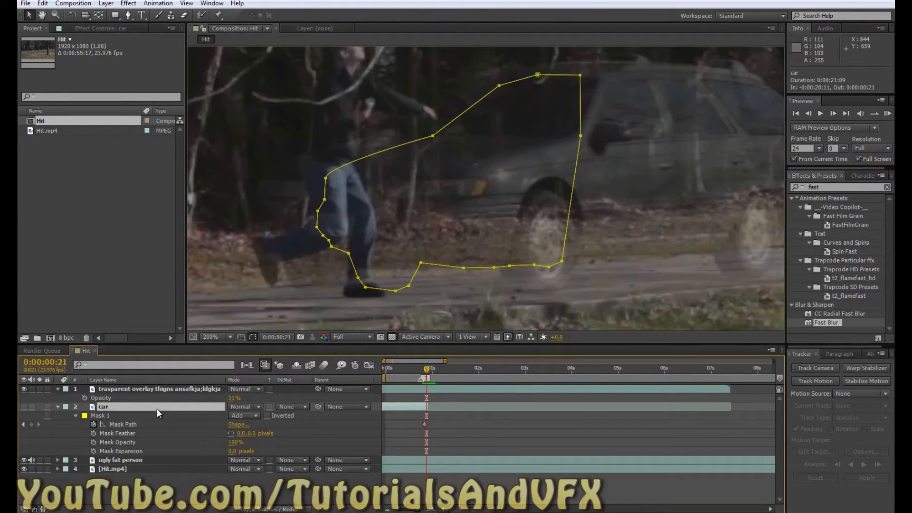
key(shift+t)
click(234, 460)
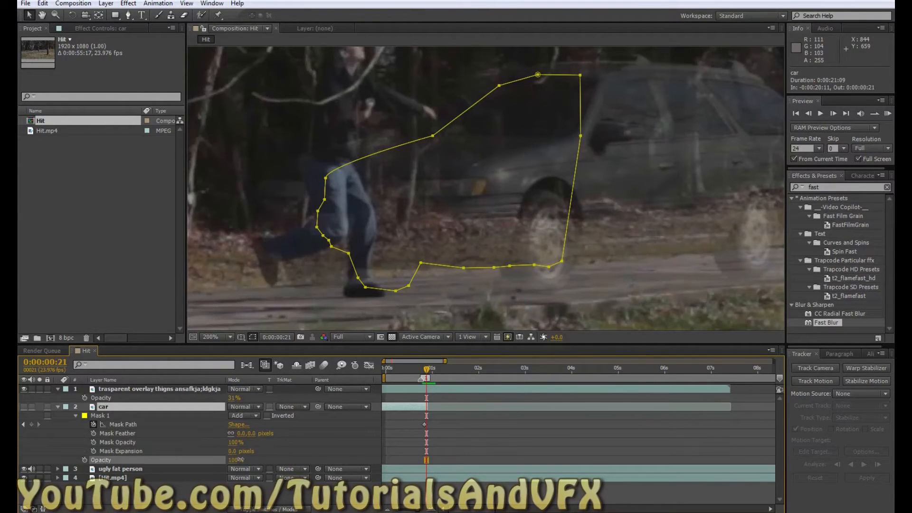
drag(252, 459, 274, 456)
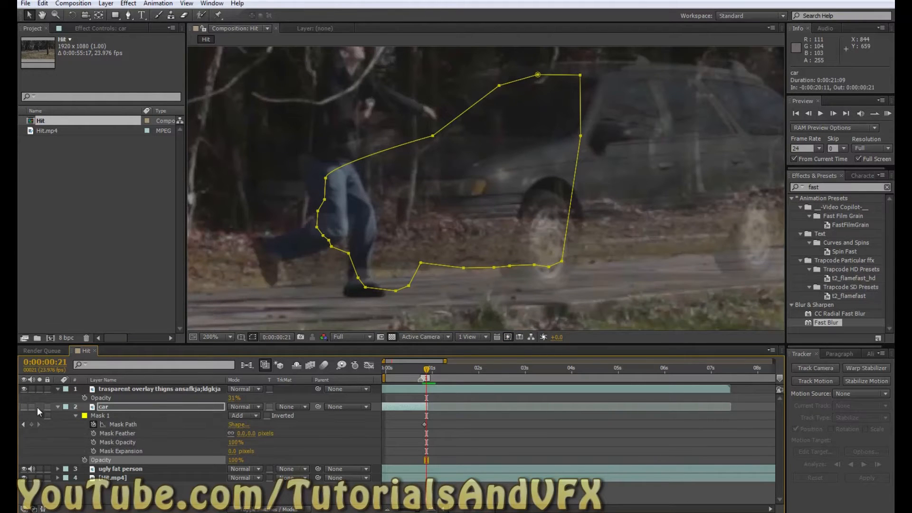
click(24, 406)
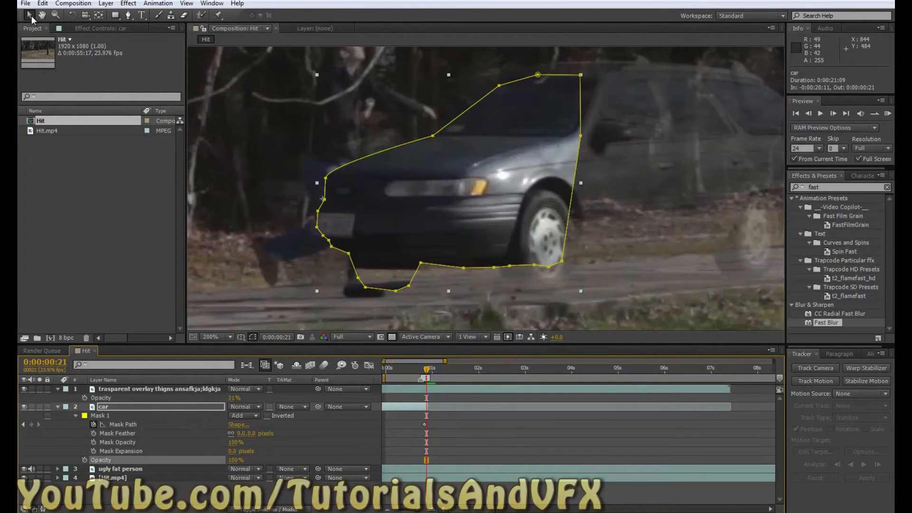
Reshape Mask 1 at 0:00:00:21, shifting the whole path onto the car and refitting its points around the front wheel and underside
drag(325, 200, 315, 193)
key(ctrl+z)
click(140, 415)
drag(327, 203, 257, 253)
click(306, 193)
ctrl+click(275, 254)
drag(263, 247, 353, 284)
drag(356, 249, 319, 284)
drag(398, 254, 498, 249)
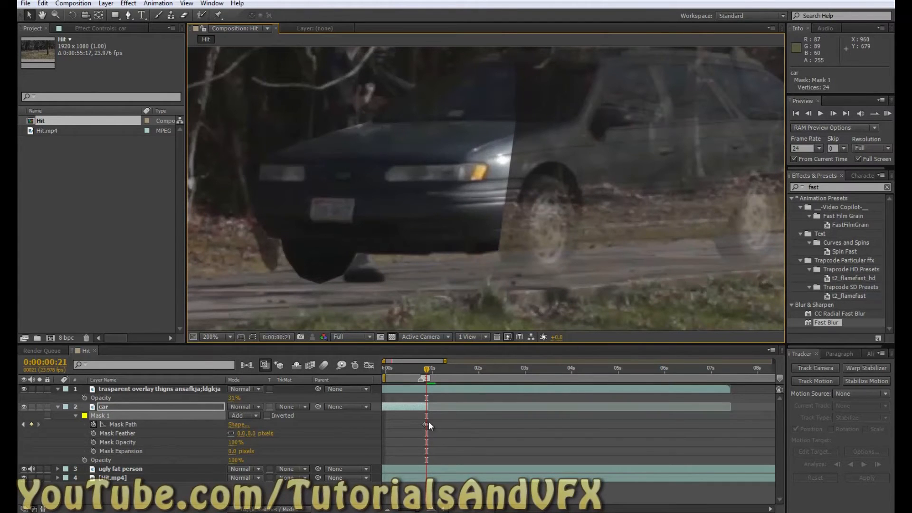
Check the masked car at 0:00:00:20, show the mask outline again and go back to 0:00:00:19
key(Page_Up)
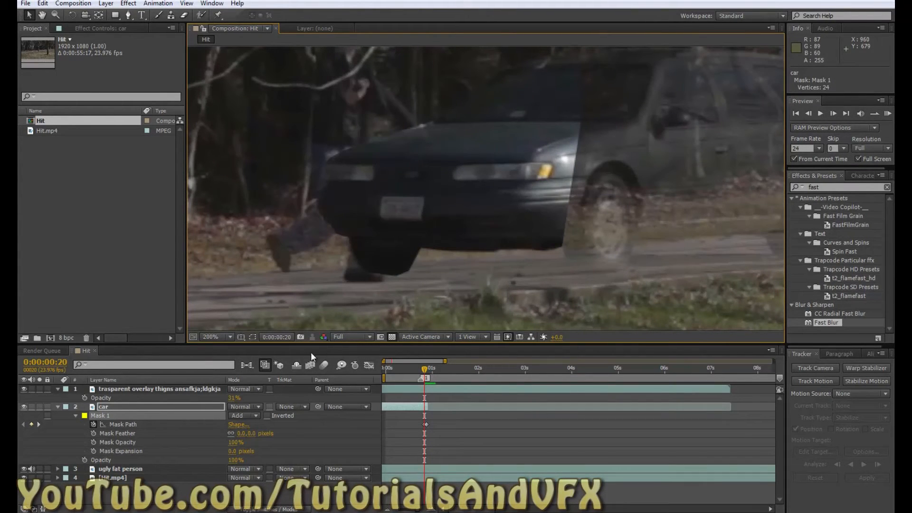
click(264, 336)
click(517, 273)
click(252, 337)
key(Page_Up)
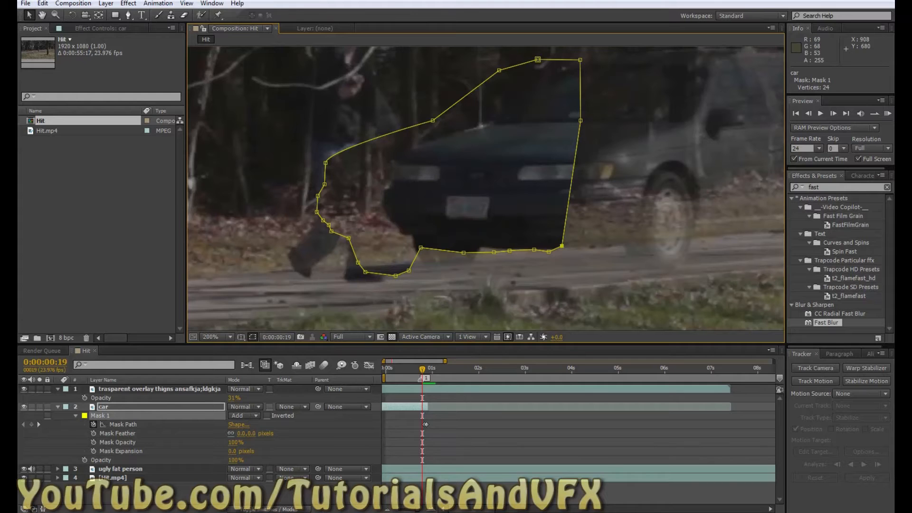
Fit Mask 1 to the car at 0:00:00:19 by shifting the whole path and adjusting the windshield, roof and front-wheel points
click(141, 471)
click(109, 408)
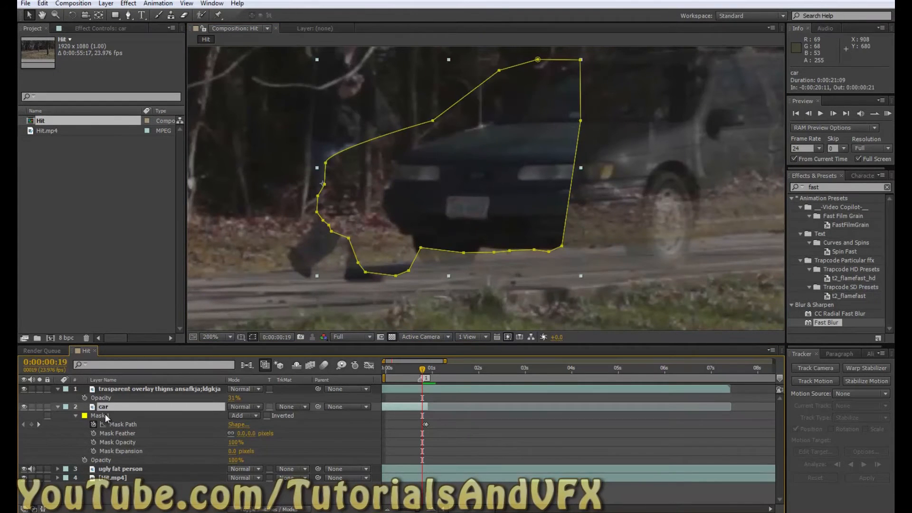
click(118, 415)
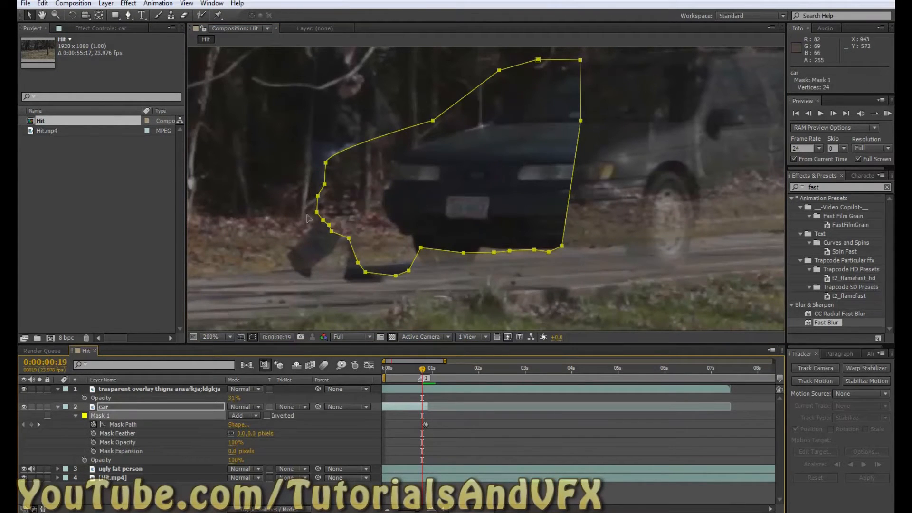
drag(338, 198, 381, 201)
double_click(498, 115)
drag(500, 118, 485, 123)
drag(565, 68, 539, 75)
drag(415, 236, 481, 249)
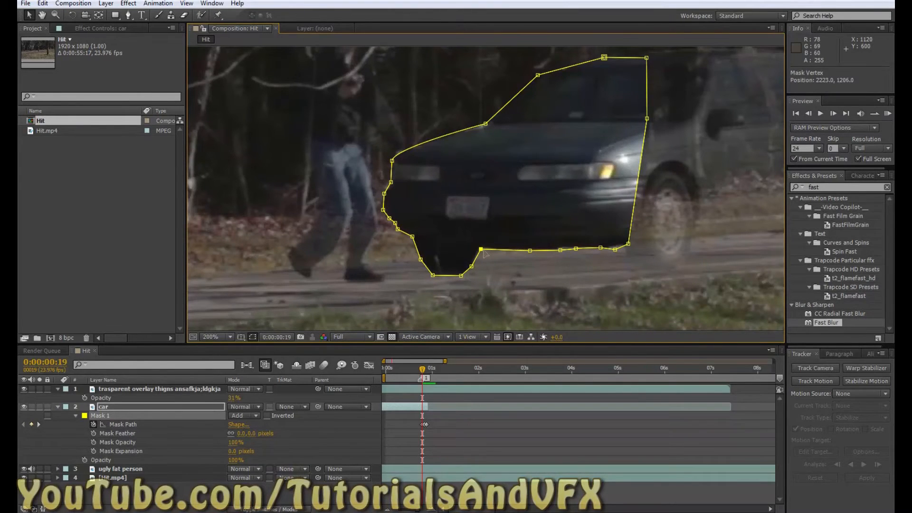
click(392, 224)
click(252, 337)
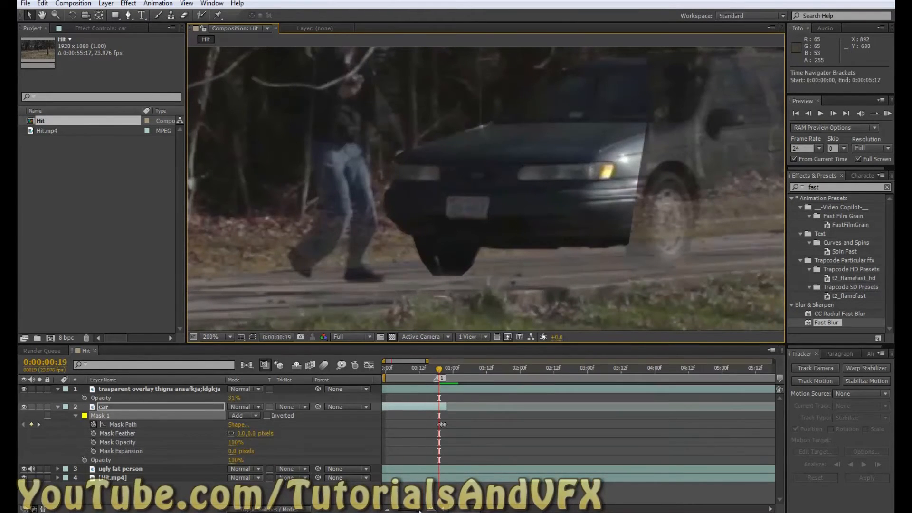
Move the whole Mask 1 path toward the car's position at 0:00:00:18 with the mask outline shown
key(Page_Up)
drag(445, 361, 426, 359)
key(comma)
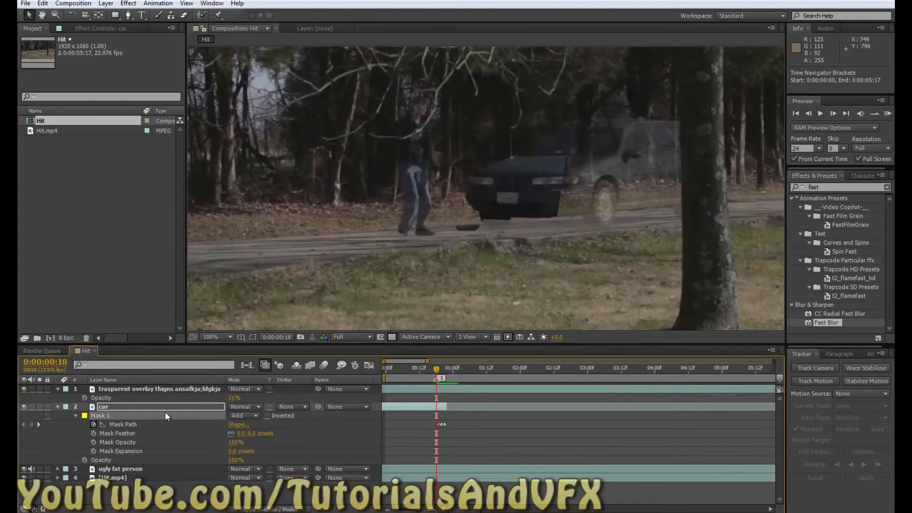
click(253, 336)
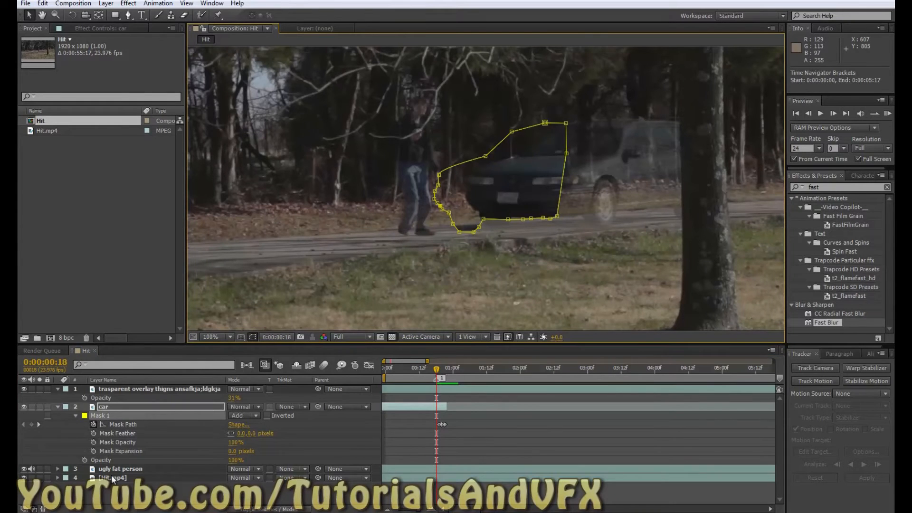
click(104, 419)
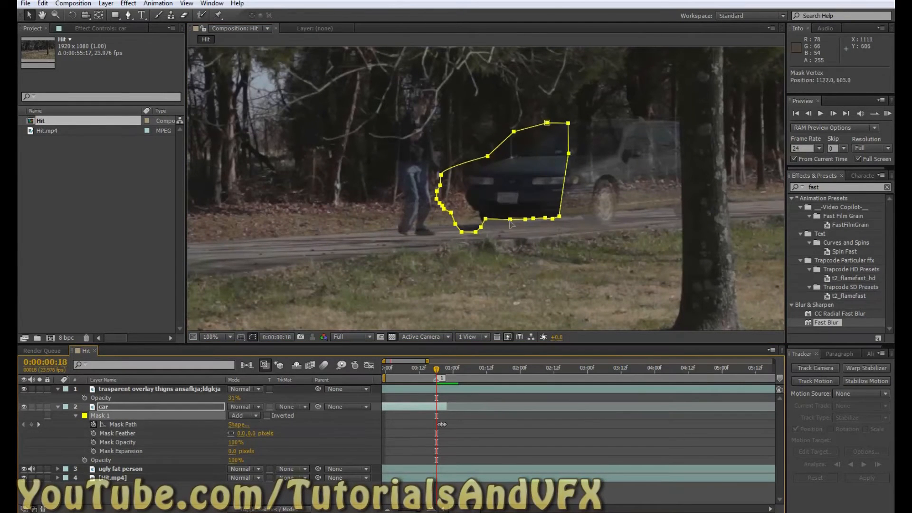
drag(510, 223, 536, 222)
Move Mask 1 toward the right edge of the frame at 0:00:00:07 and completely outside it at 0:00:00:00
drag(425, 379, 405, 377)
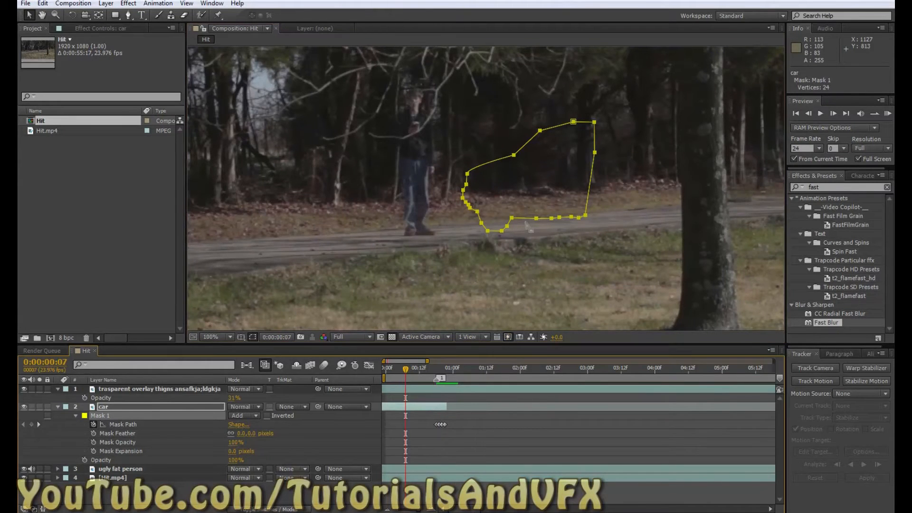
drag(502, 225, 739, 204)
drag(388, 374, 373, 377)
scroll(707, 174, down, 1)
drag(629, 195, 810, 176)
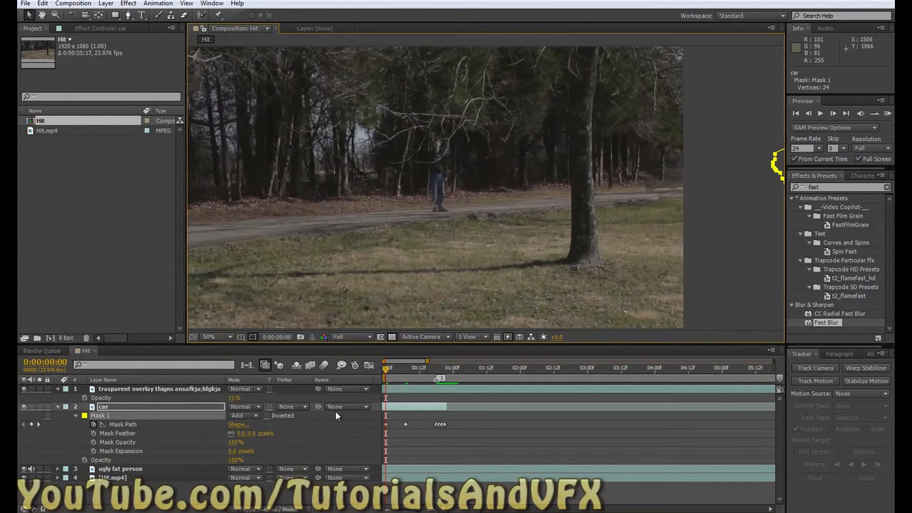
Select the car layer and review its mask animation from the start up to 0:00:00:19
click(387, 370)
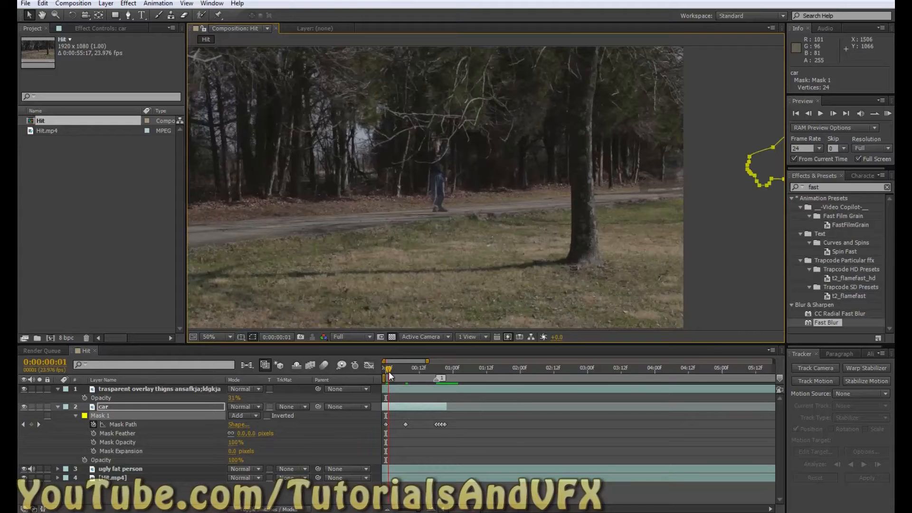
click(157, 408)
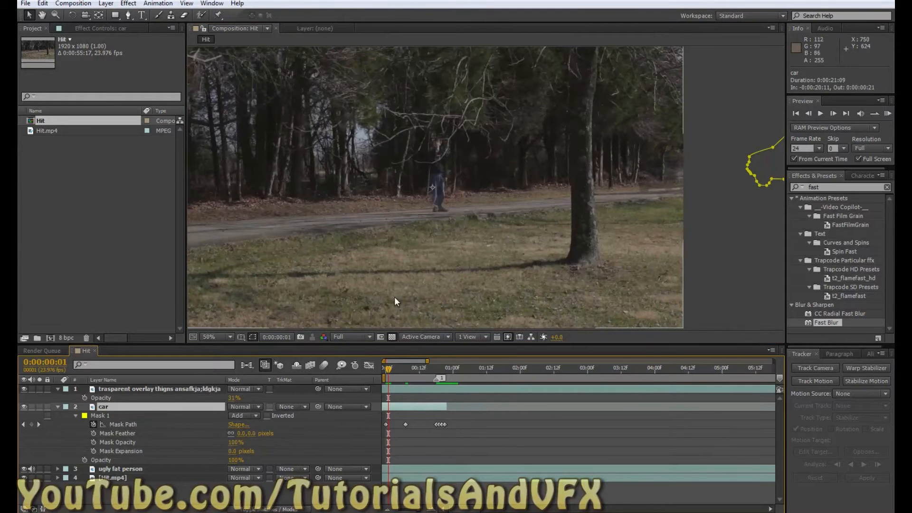
click(397, 368)
drag(409, 369, 439, 372)
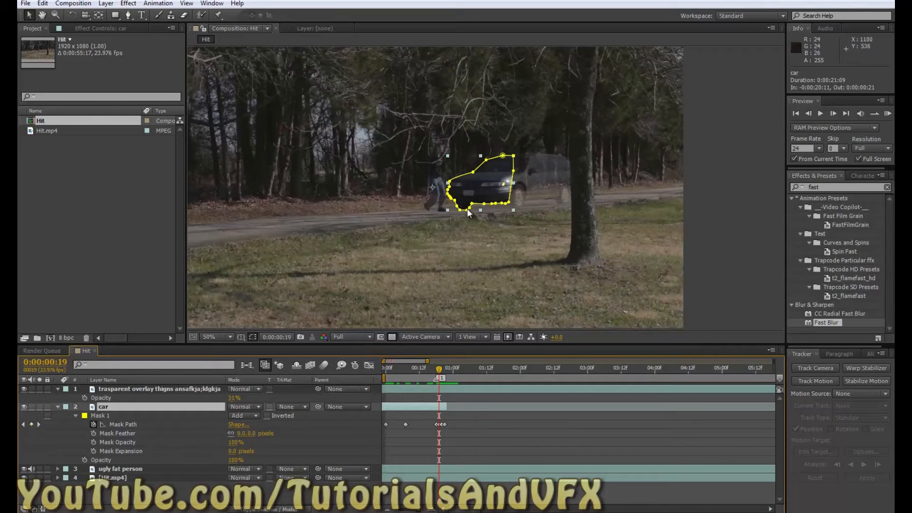
Start a second mask on the car layer with the Pen tool, running from beyond the right frame edge above the car down past its front
click(128, 15)
click(705, 72)
drag(705, 73, 698, 127)
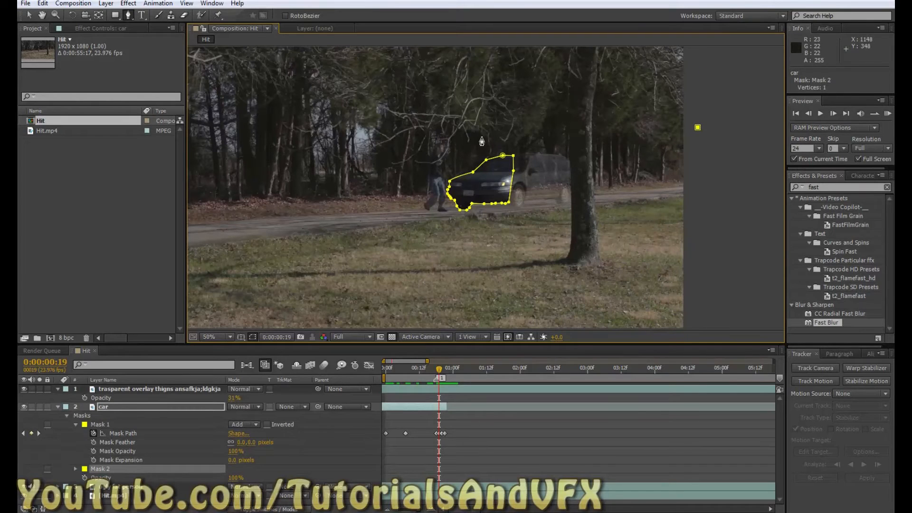
click(461, 138)
mouse_move(460, 138)
mouse_down()
mouse_move(446, 149)
mouse_move(450, 140)
mouse_up()
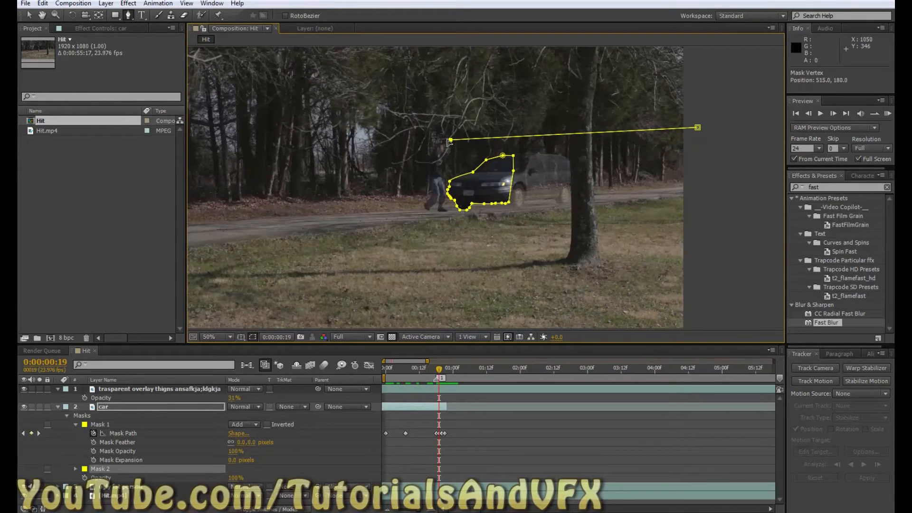
click(446, 223)
drag(446, 223, 451, 222)
drag(450, 140, 458, 138)
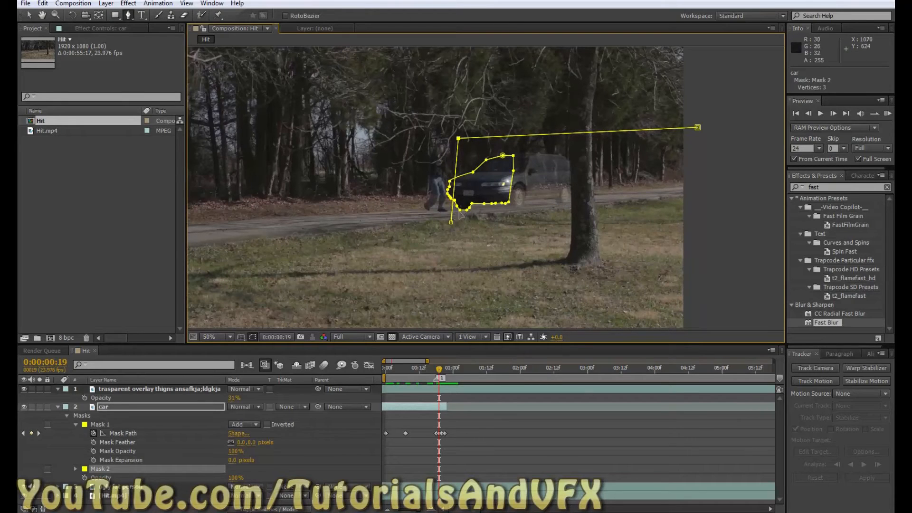
Continue the second mask beneath the road and tree to beyond the right frame edge, closing it at its first point
drag(451, 222, 459, 224)
click(592, 267)
drag(592, 266, 603, 234)
click(719, 214)
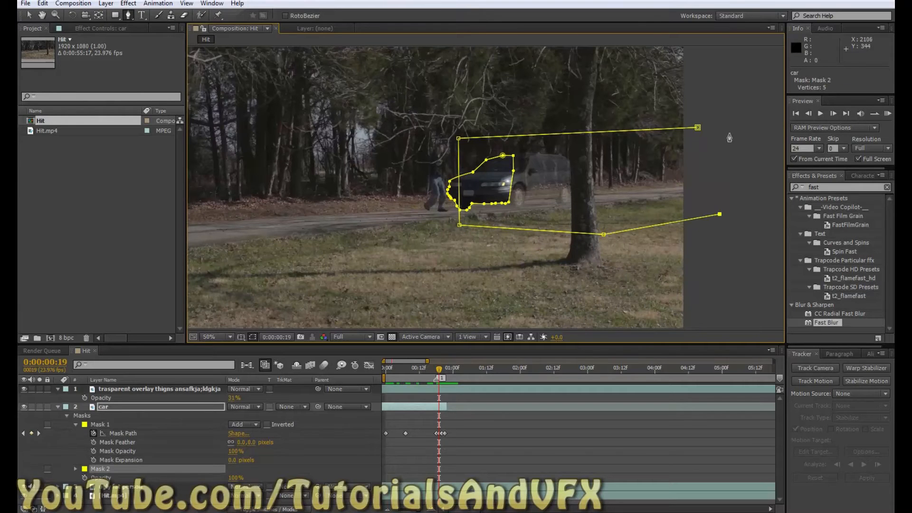
click(697, 128)
Examine the two car masks frame by frame from 0:00:00:18 to 0:00:00:22
mouse_move(440, 376)
mouse_down()
mouse_move(393, 374)
mouse_move(436, 371)
mouse_up()
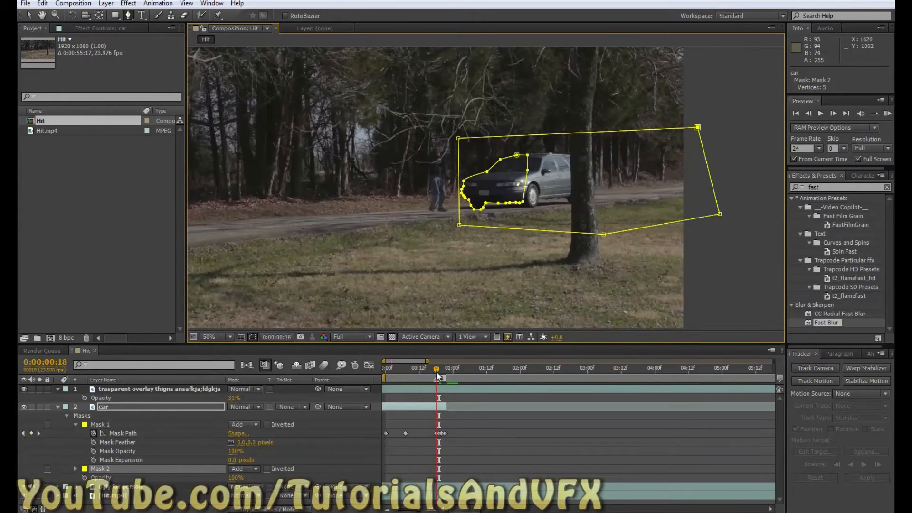
scroll(470, 196, up, 1)
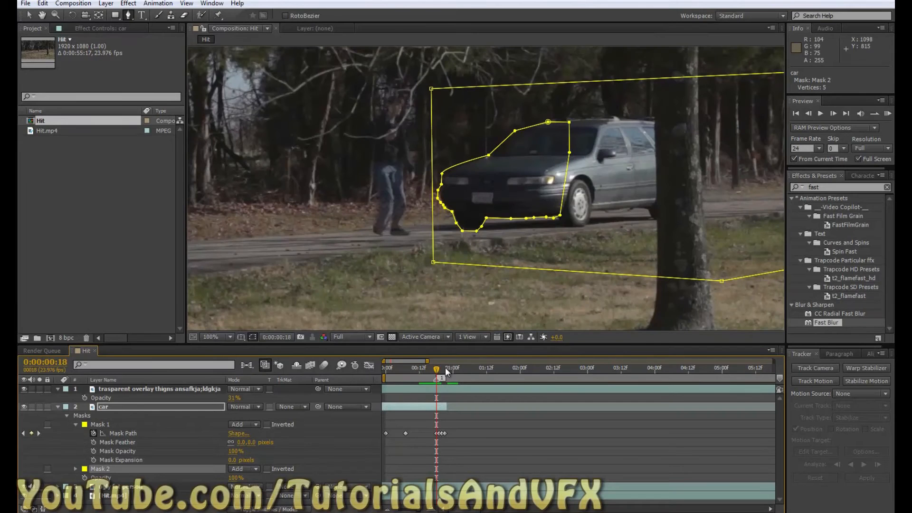
key(Page_Down)
key(Page_Down)
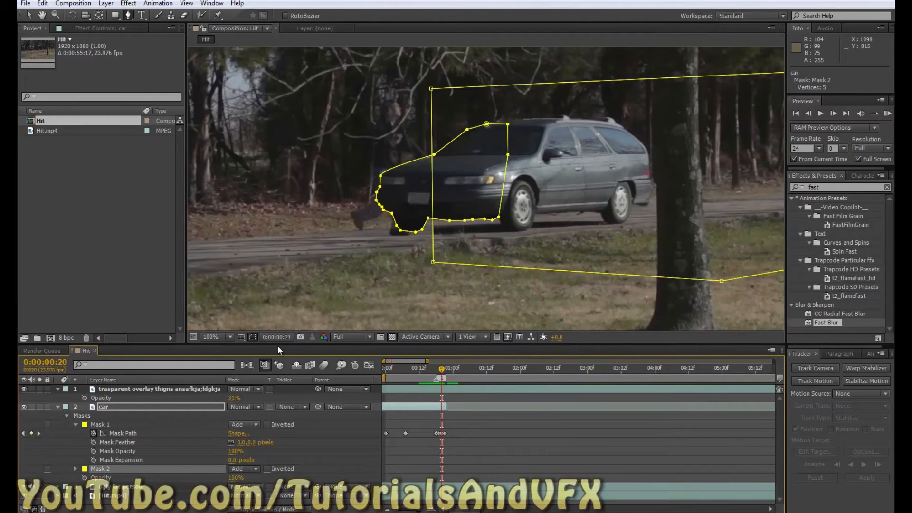
key(Page_Down)
key(Page_Down)
key(Page_Up)
key(Page_Down)
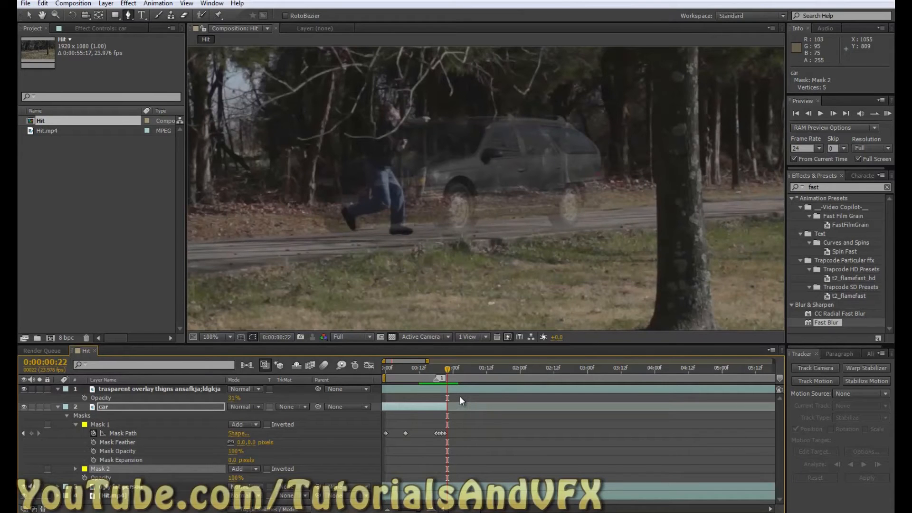
Try trimming the ends of the selected layers at 0:00:00:22 and undo the trim
click(428, 387)
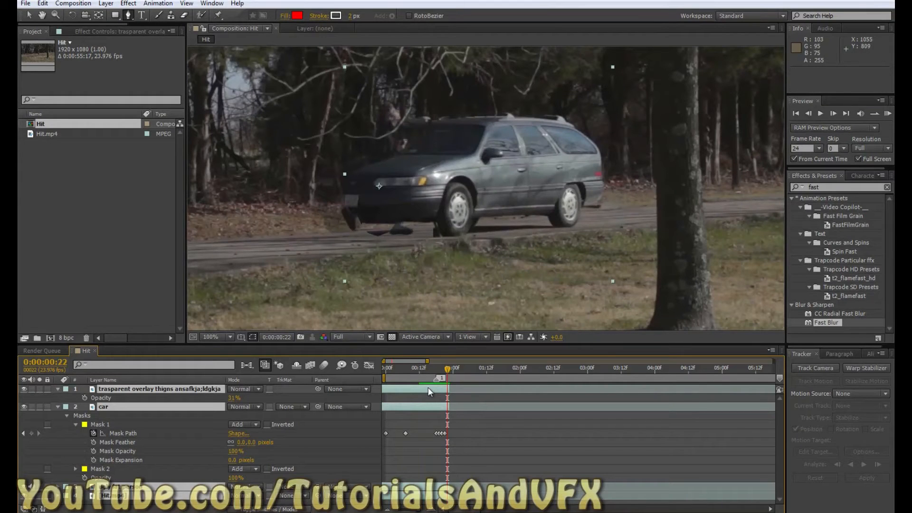
key(ctrl+z)
key(alt+bracketright)
key(ctrl+z)
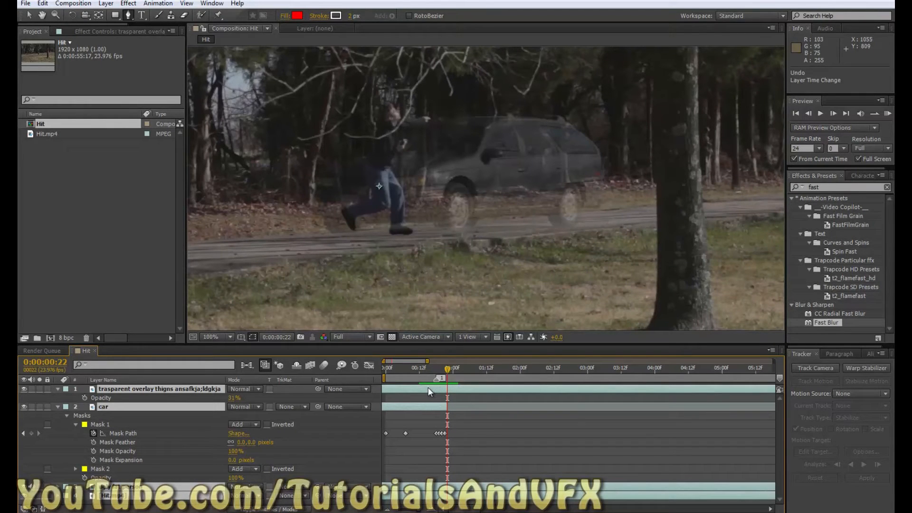
key(alt+bracketright)
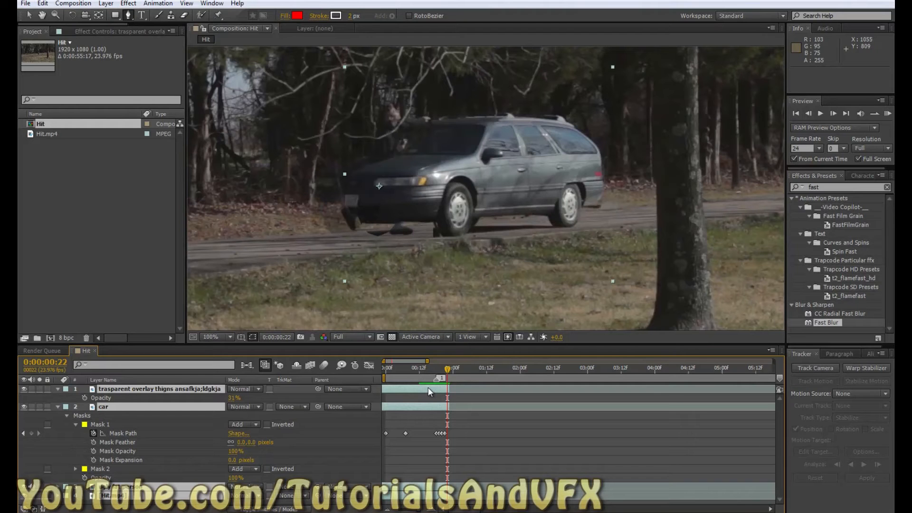
key(ctrl+z)
key(ctrl+shift+z)
key(ctrl+z)
key(ctrl+shift+z)
key(ctrl+z)
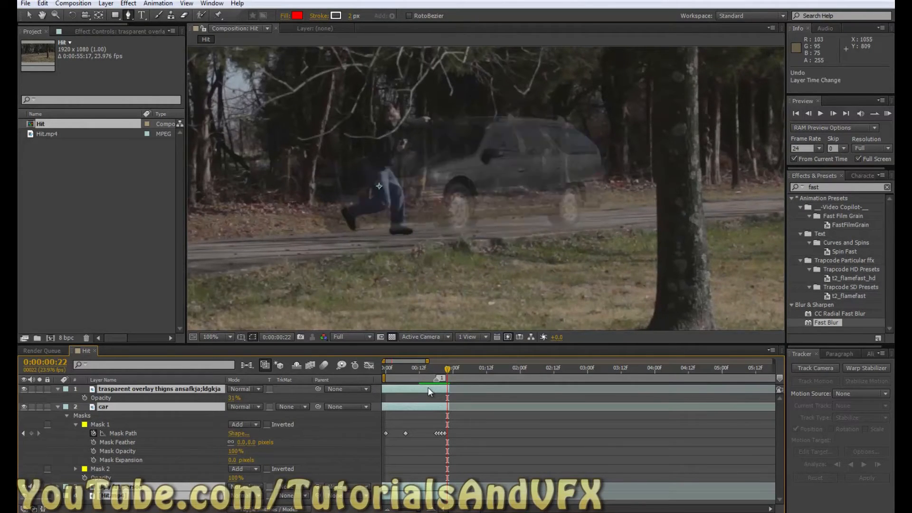
click(502, 417)
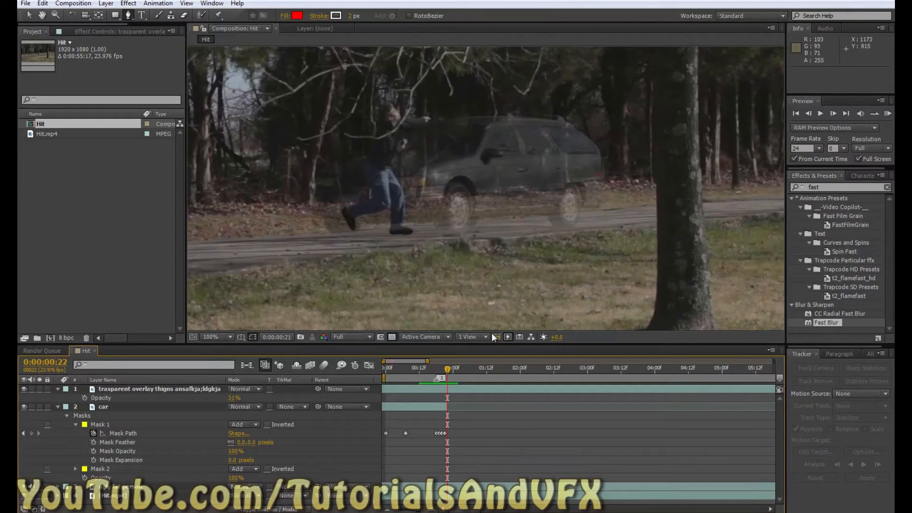
Trim the end of every layer at 0:00:00:21
key(Page_Up)
key(Page_Up)
key(Page_Down)
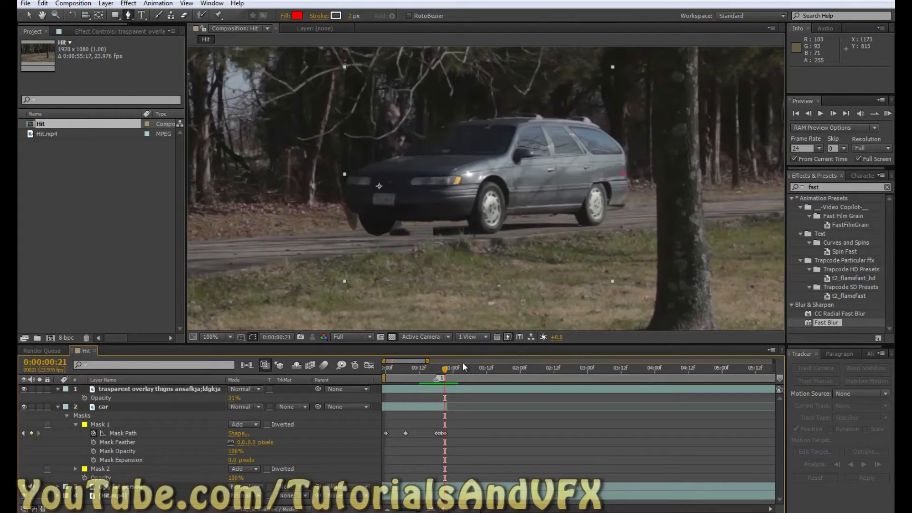
key(ctrl+a)
key(alt+])
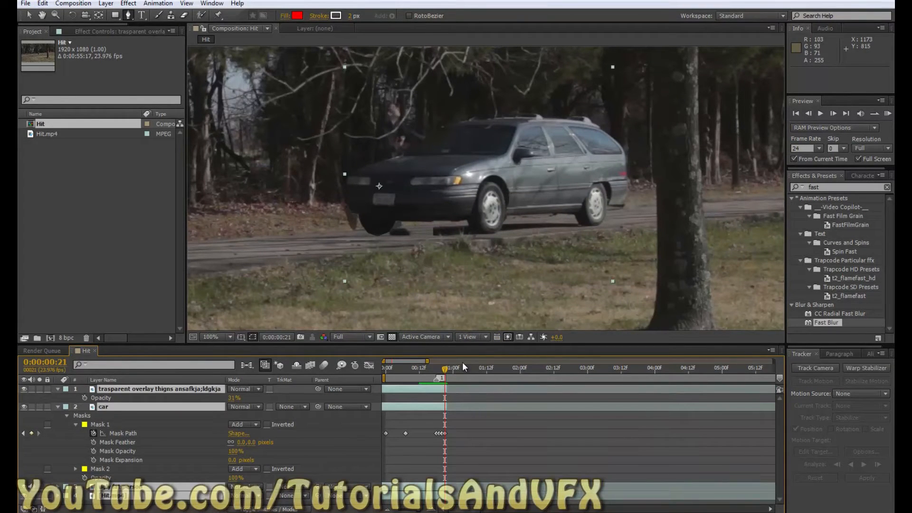
Examine the car's front and the person frame by frame between 0:00:00:19 and 0:00:00:21
key(Page_Up)
key(Page_Up)
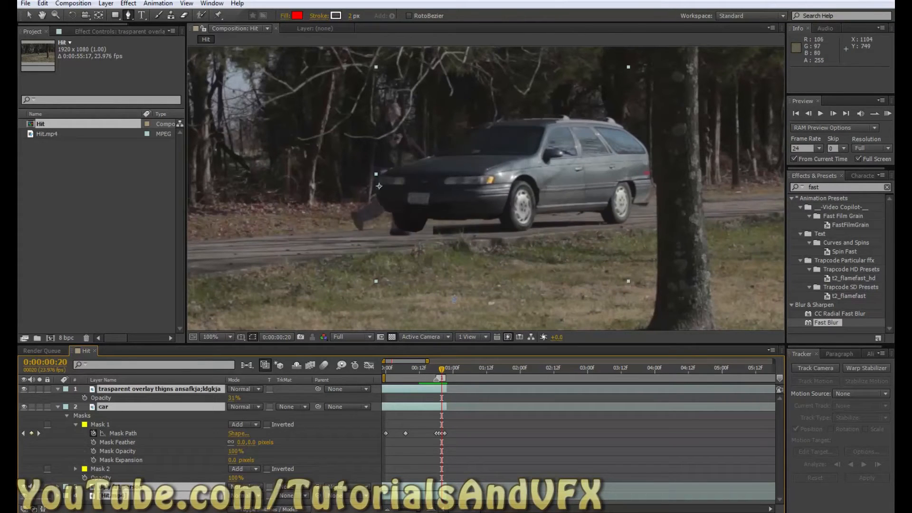
key(Page_Down)
key(Page_Down)
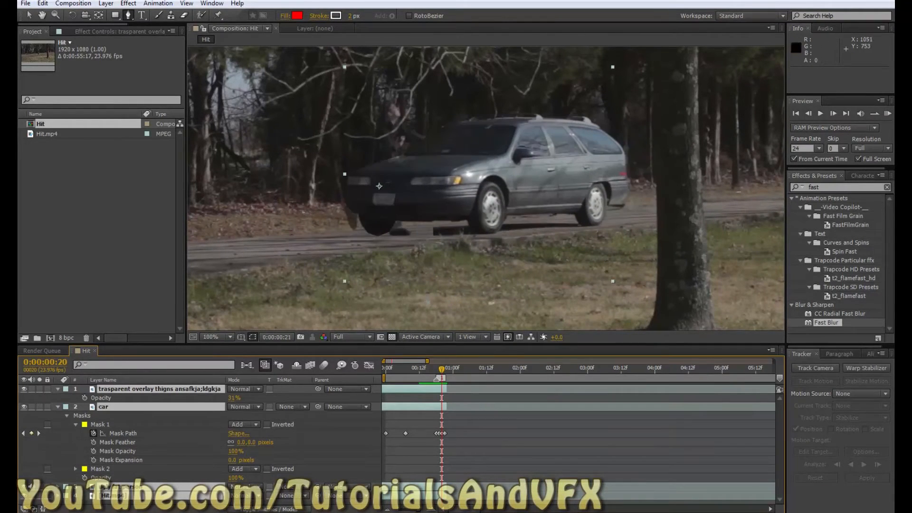
key(Page_Up)
key(Page_Up)
key(Page_Up)
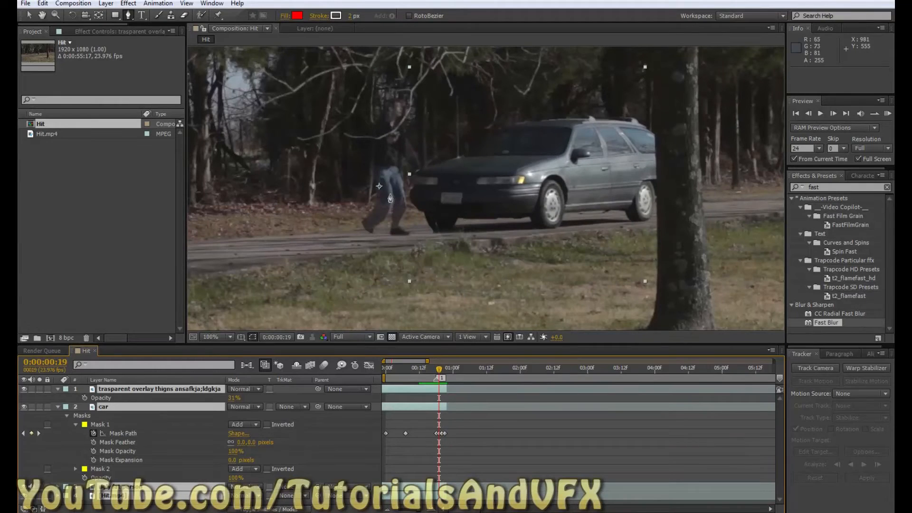
key(Page_Down)
key(Page_Down)
scroll(411, 166, up, 1)
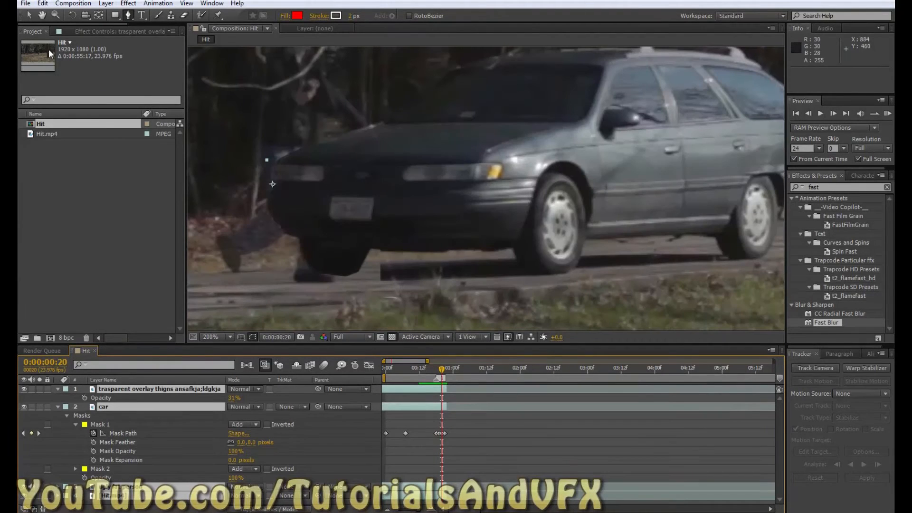
Set the opacity of the transparent overlay layer to 60%
click(42, 16)
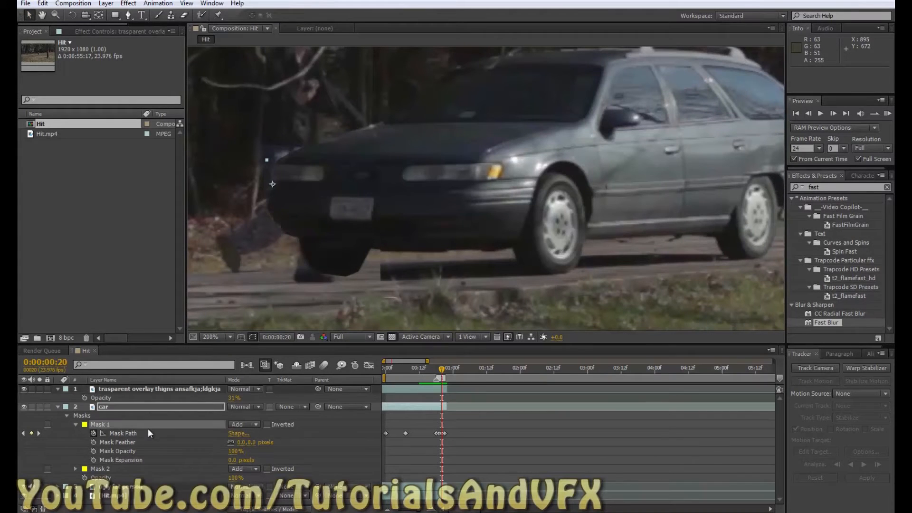
click(133, 389)
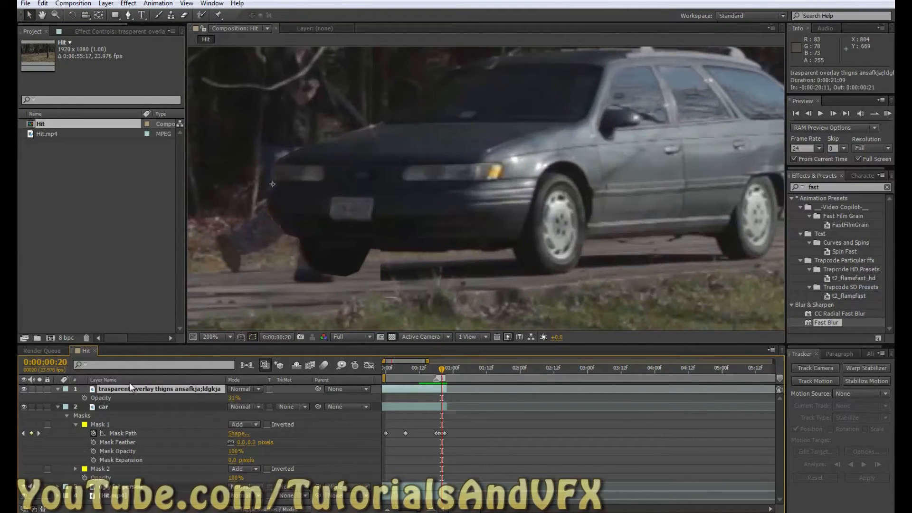
click(312, 407)
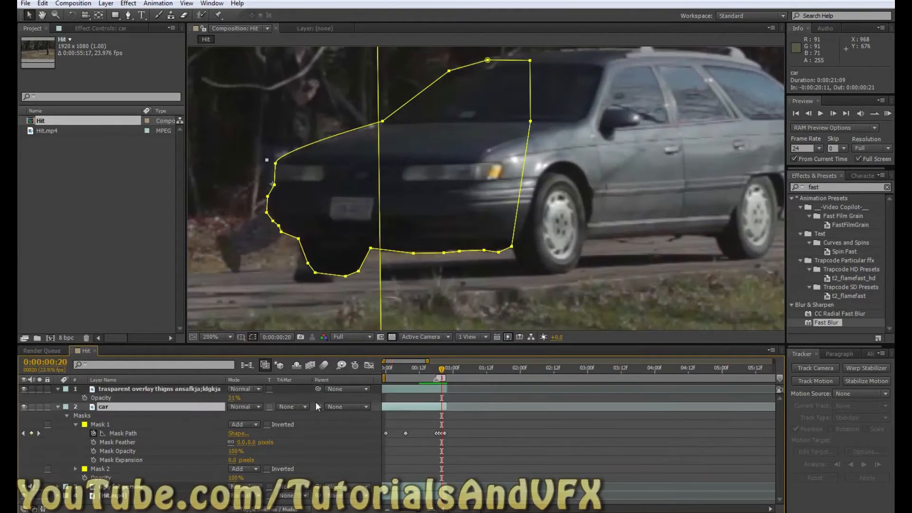
drag(440, 368, 434, 369)
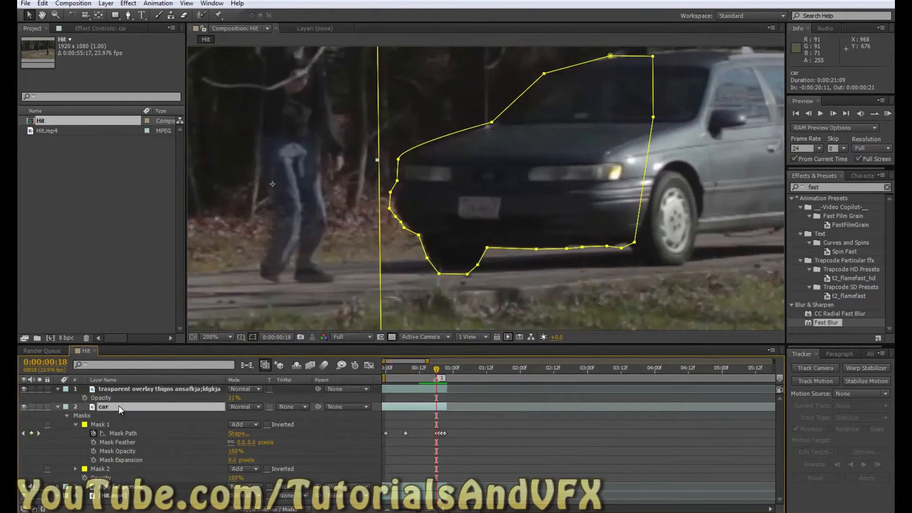
click(173, 391)
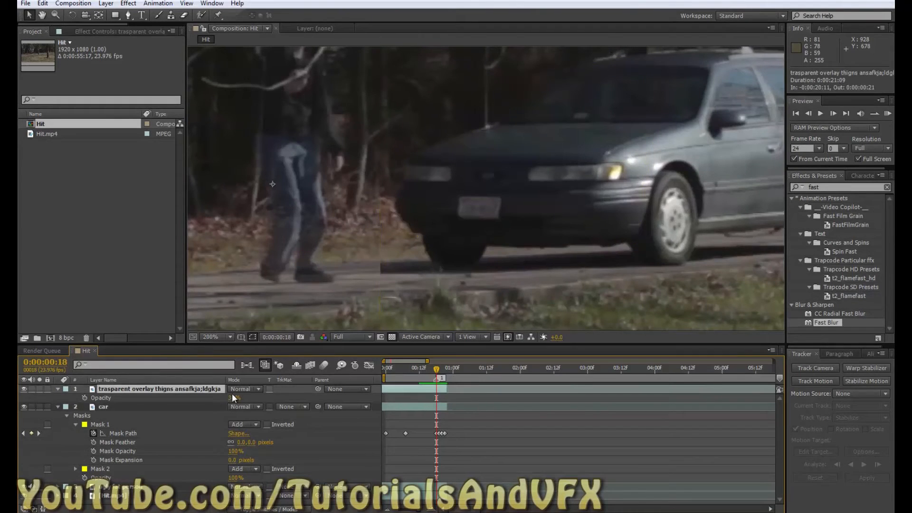
drag(232, 398, 246, 397)
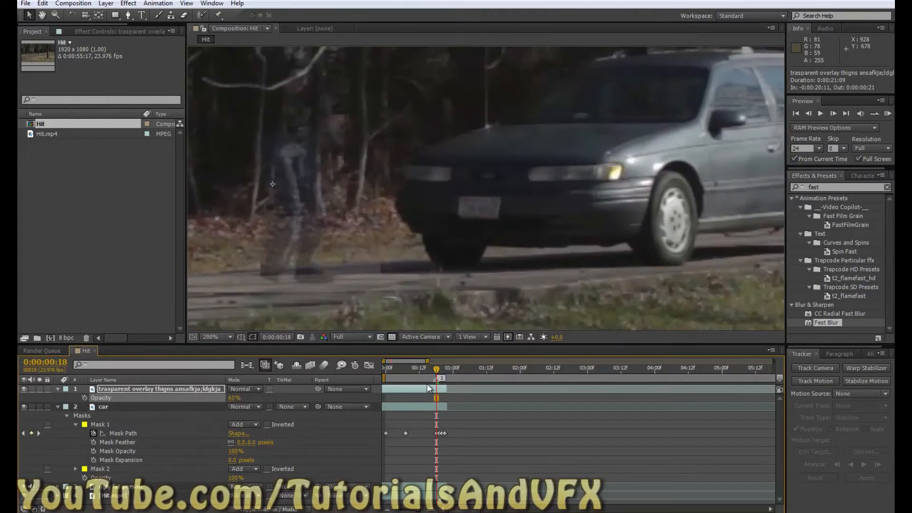
At 0:00:00:14, start a third mask on the car layer with the Pen tool along the lower edge of the car's shadow
mouse_move(439, 376)
mouse_down()
mouse_move(418, 372)
mouse_move(426, 373)
mouse_up()
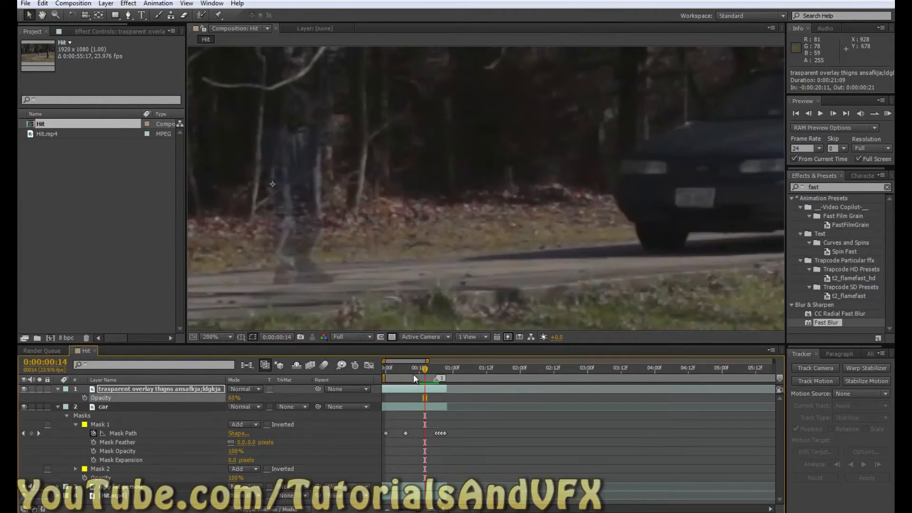
click(127, 16)
scroll(494, 190, down, 1)
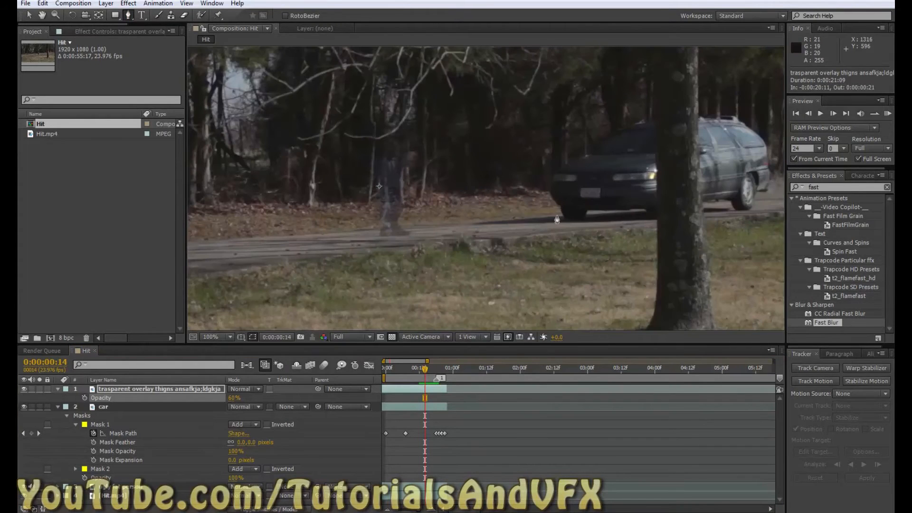
click(114, 406)
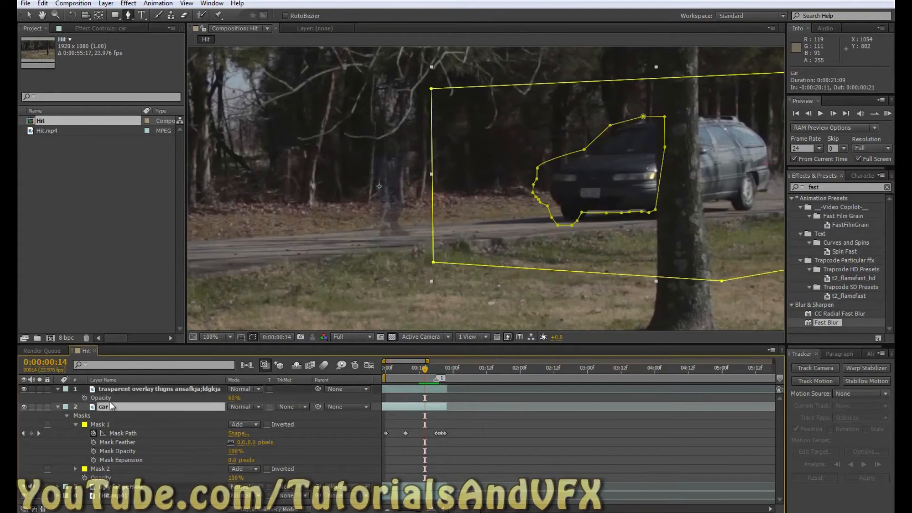
scroll(494, 185, up, 1)
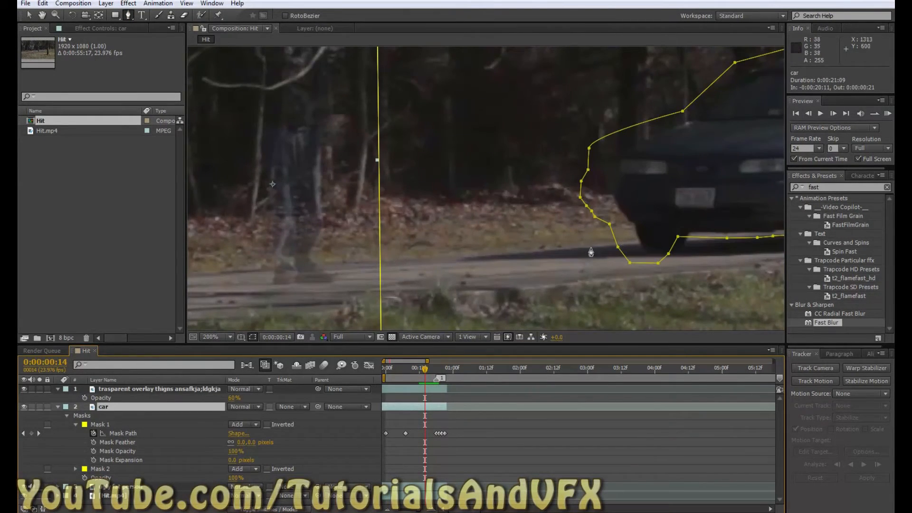
click(451, 261)
scroll(486, 188, down, 1)
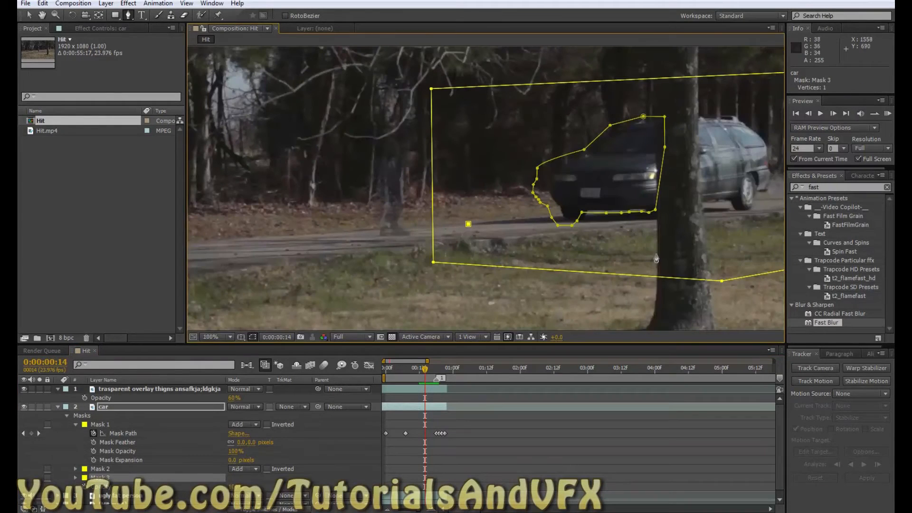
click(669, 220)
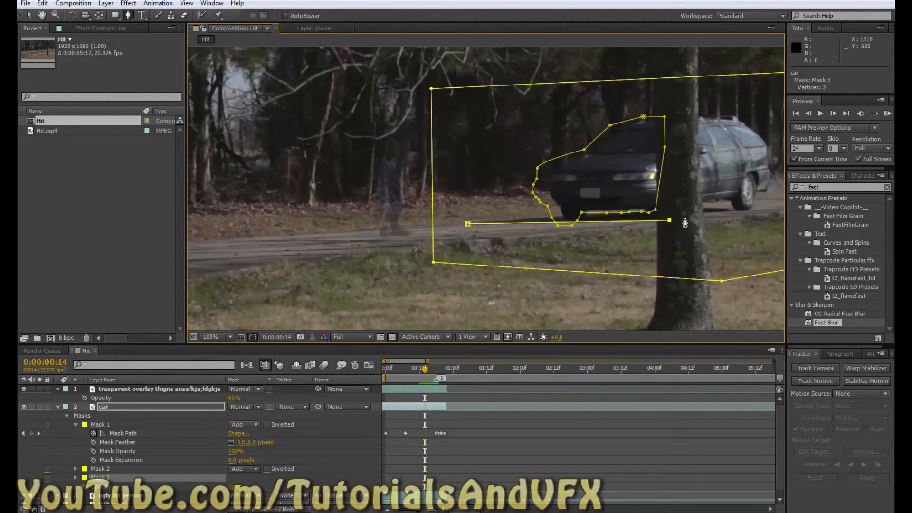
Continue the shadow mask past the tree and back beneath the car's bumper and front wheel, closing it at its first point
click(730, 209)
click(663, 206)
key(ctrl+t)
key(ctrl+z)
drag(661, 206, 654, 206)
key(g)
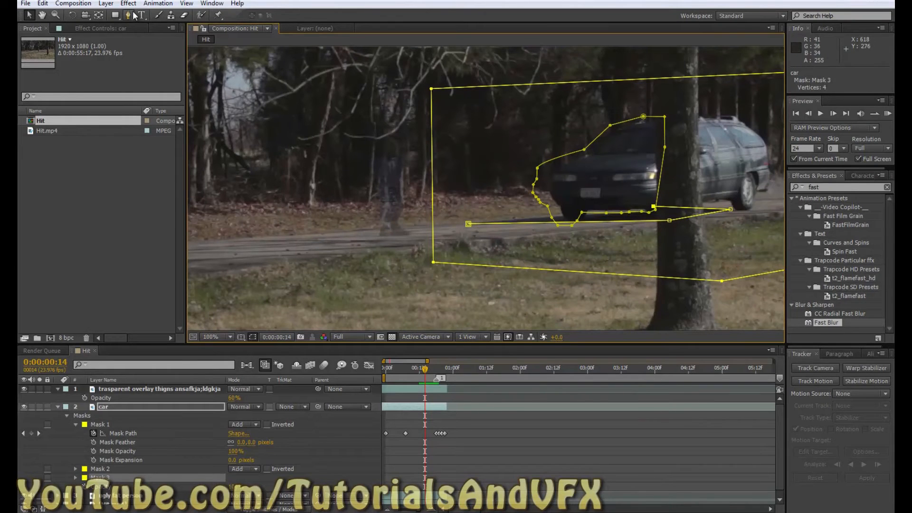
click(564, 216)
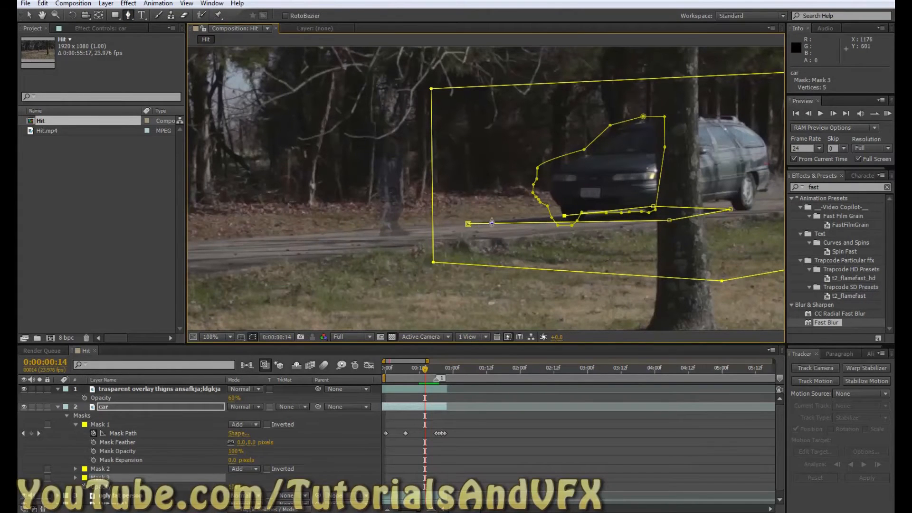
click(469, 224)
Enable Mask Path keyframing for the shadow mask at 0:00:00:14
key(period)
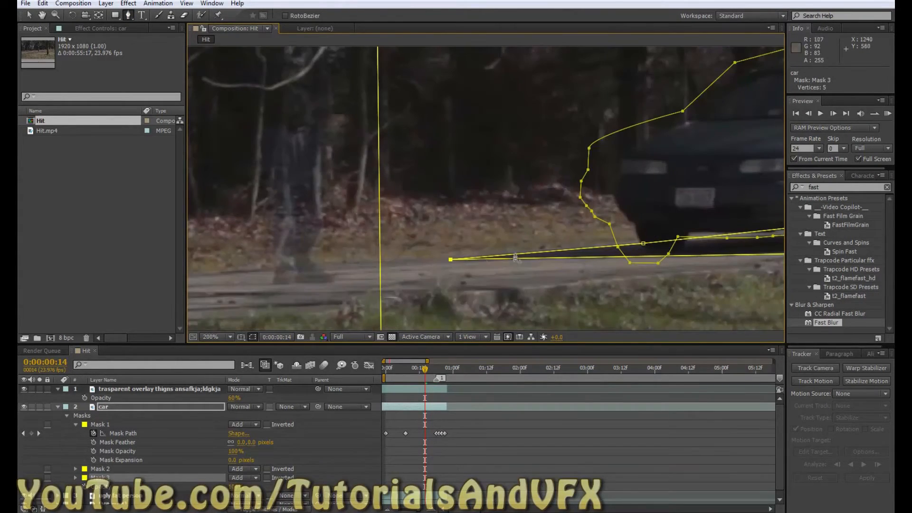
key(comma)
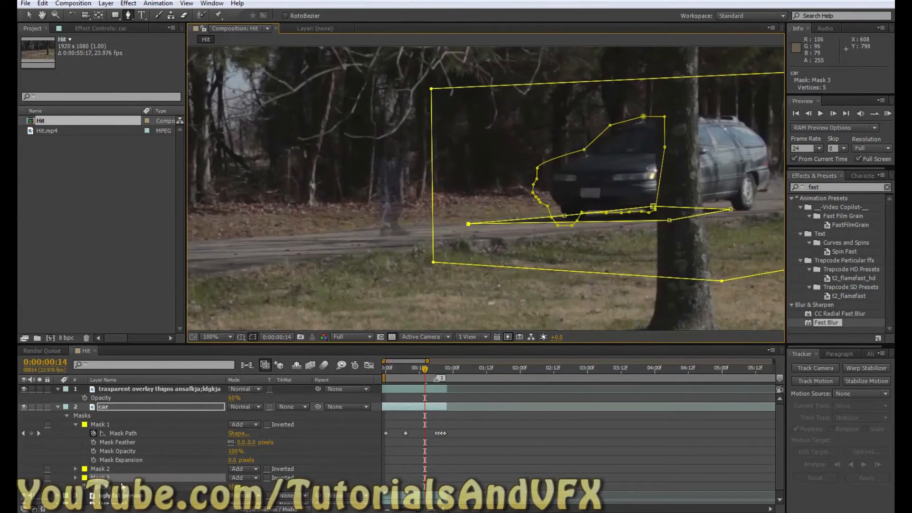
click(76, 477)
click(93, 473)
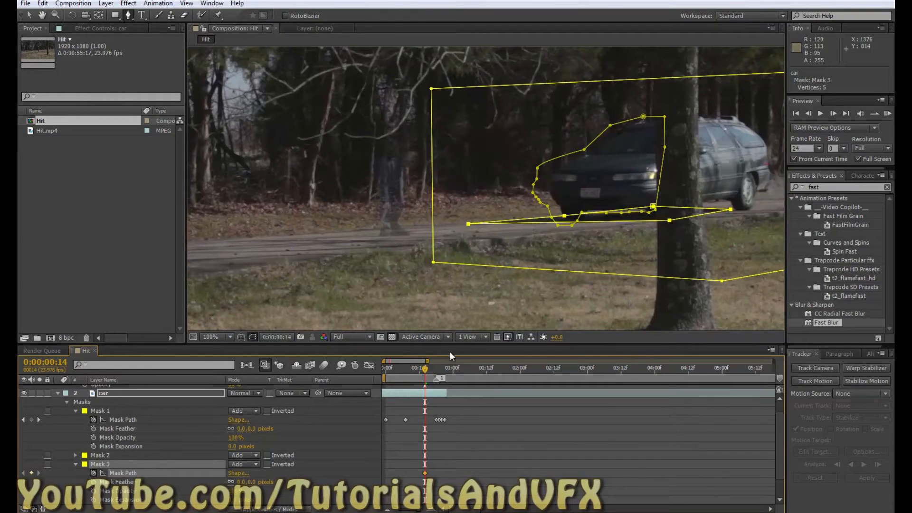
At 0:00:00:21, move the shadow mask beneath the car and extend its rear point to the back wheel, lowering the point under the bumper
key(Page_Down)
key(Page_Down)
key(Page_Down)
key(Page_Down)
click(30, 16)
key(Page_Down)
key(Page_Down)
key(Page_Down)
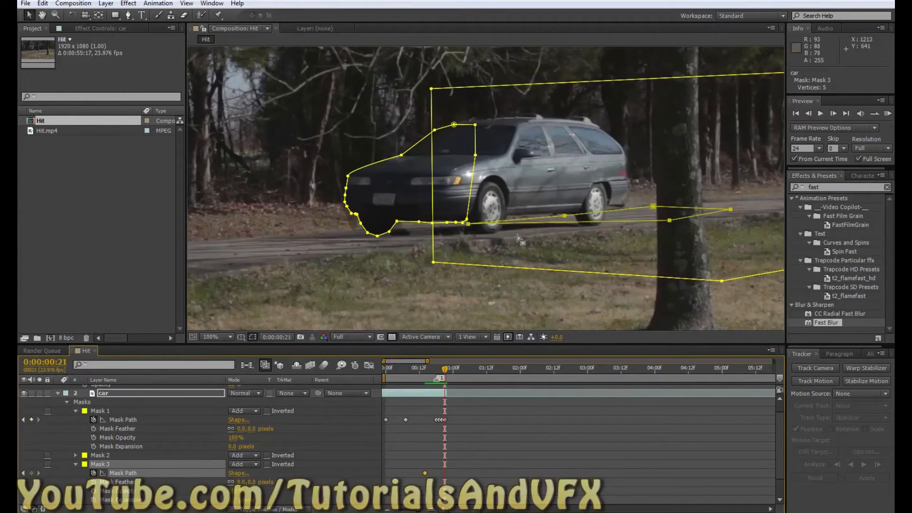
drag(555, 220, 351, 235)
click(512, 243)
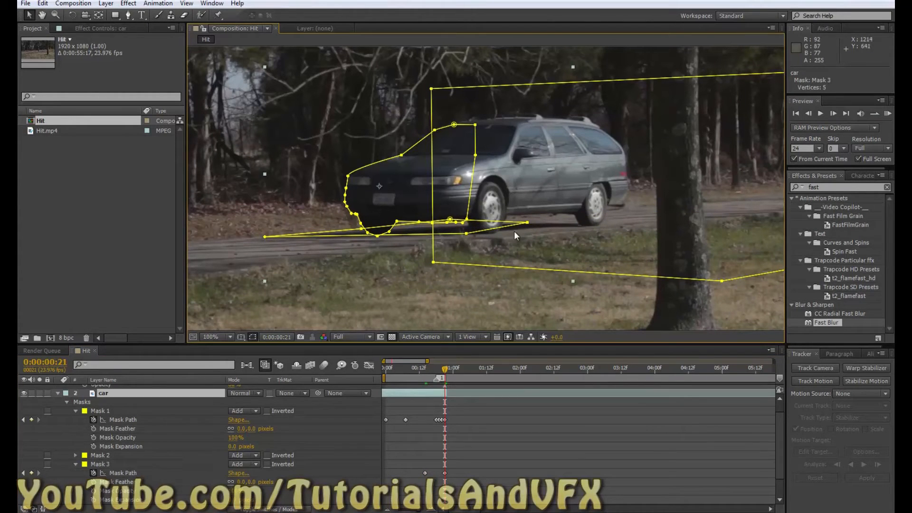
drag(528, 222, 588, 225)
drag(450, 219, 455, 223)
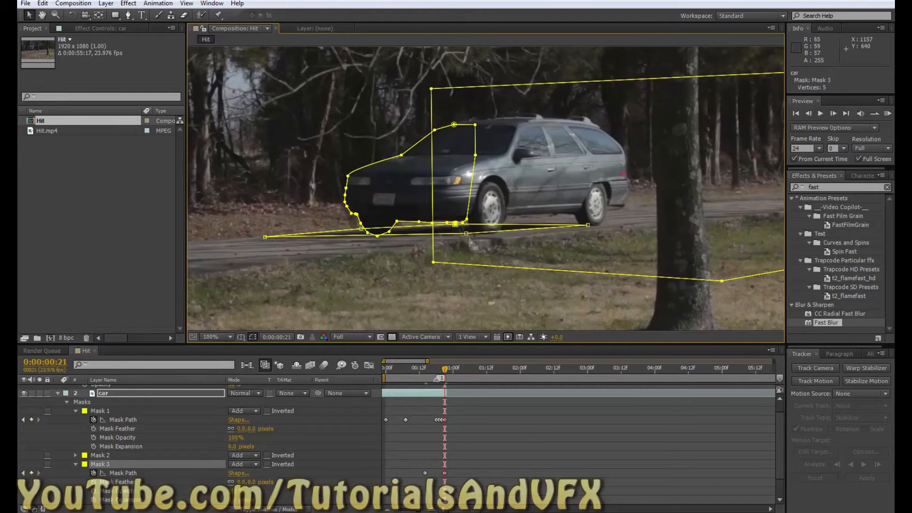
Examine the animated shadow mask between 0:00:00:21 and 0:00:00:16, then hide the mask outlines to check the composite
key(Page_Up)
key(Page_Up)
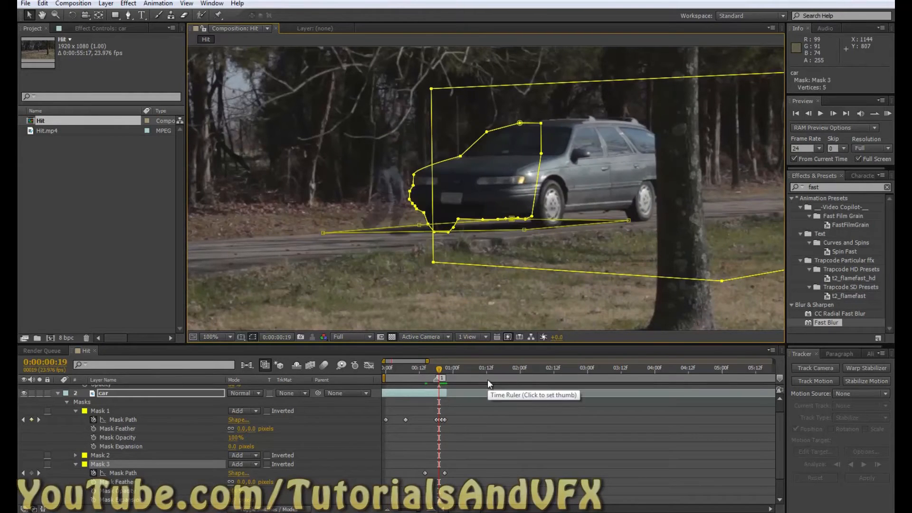
key(Page_Up)
key(Page_Up)
key(Page_Up)
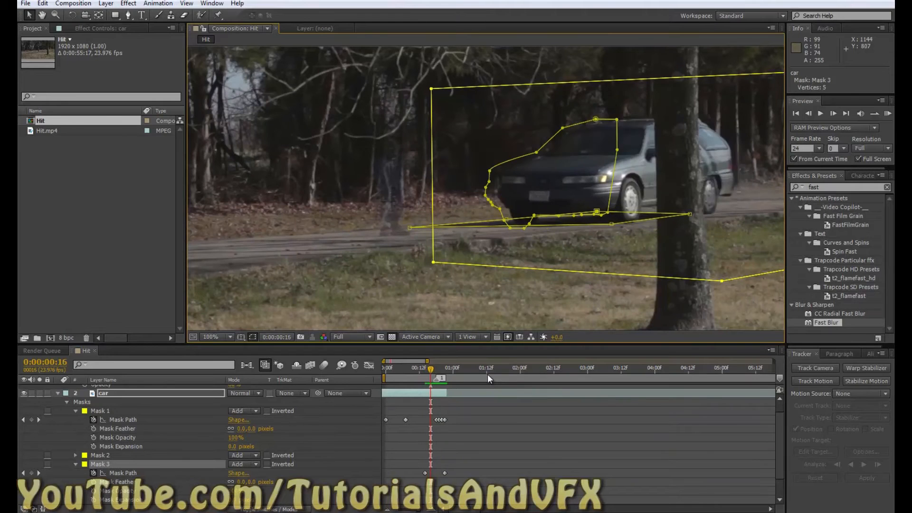
key(Page_Down)
click(253, 336)
key(Page_Down)
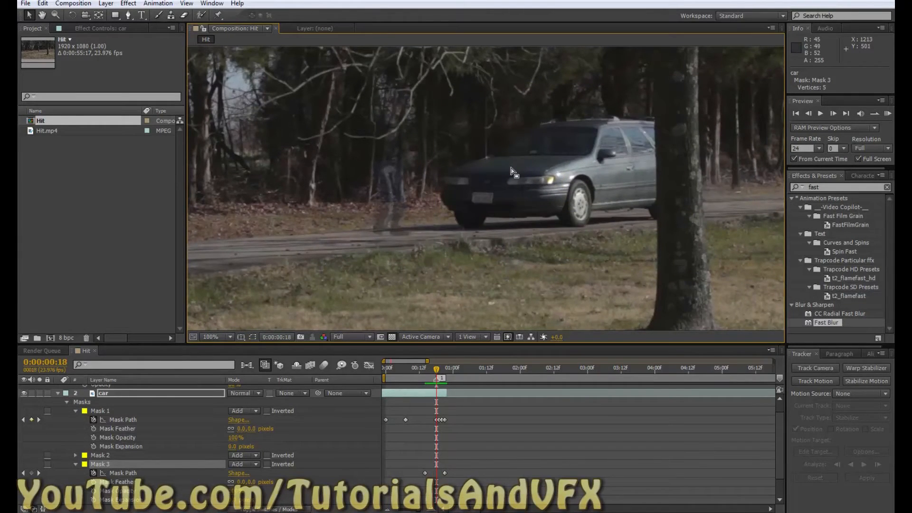
Collapse the car layer's properties and delete the transparent overlay layer at the top of the stack
key(period)
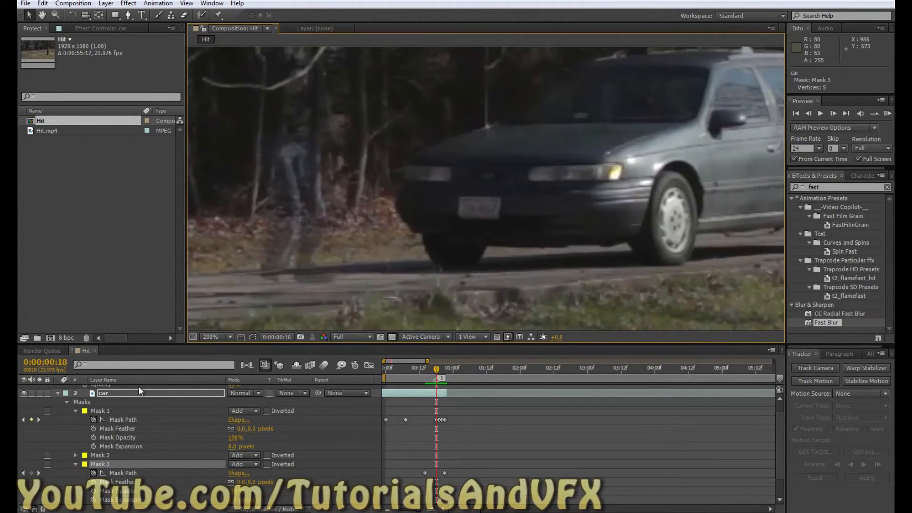
key(Return)
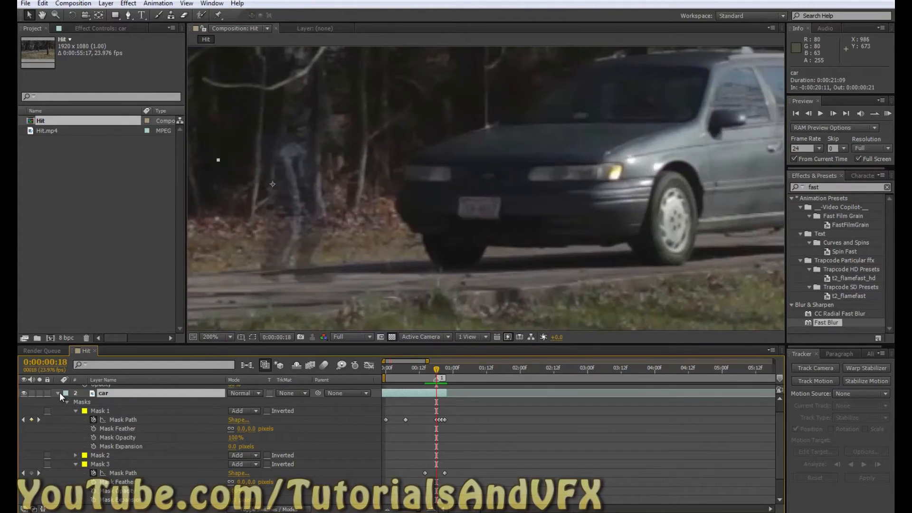
click(58, 393)
click(107, 415)
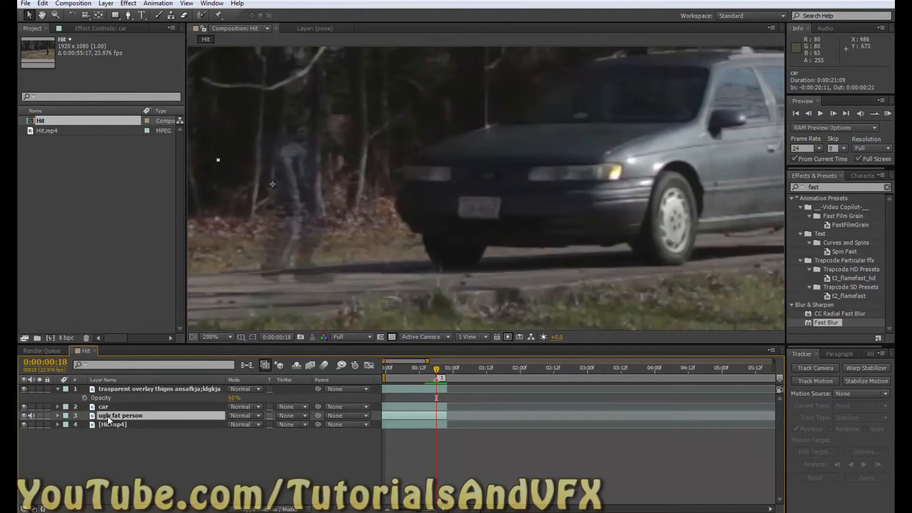
click(195, 388)
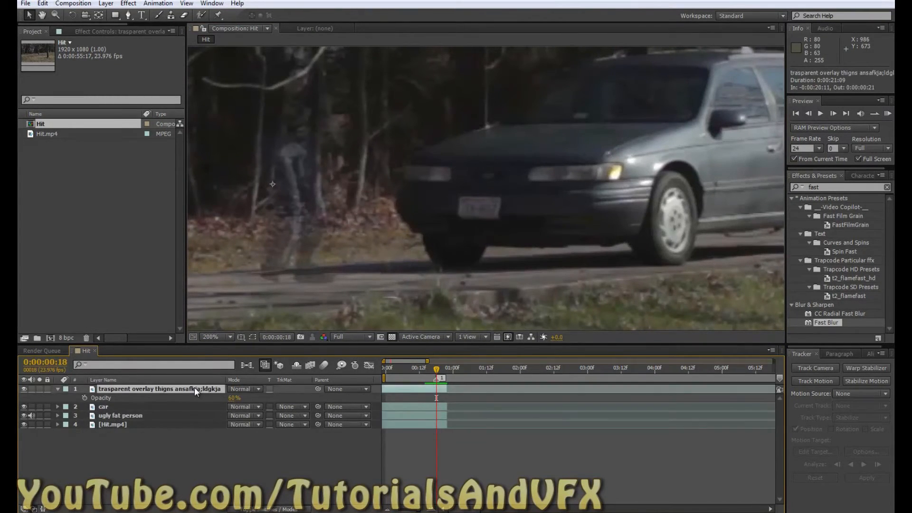
key(Delete)
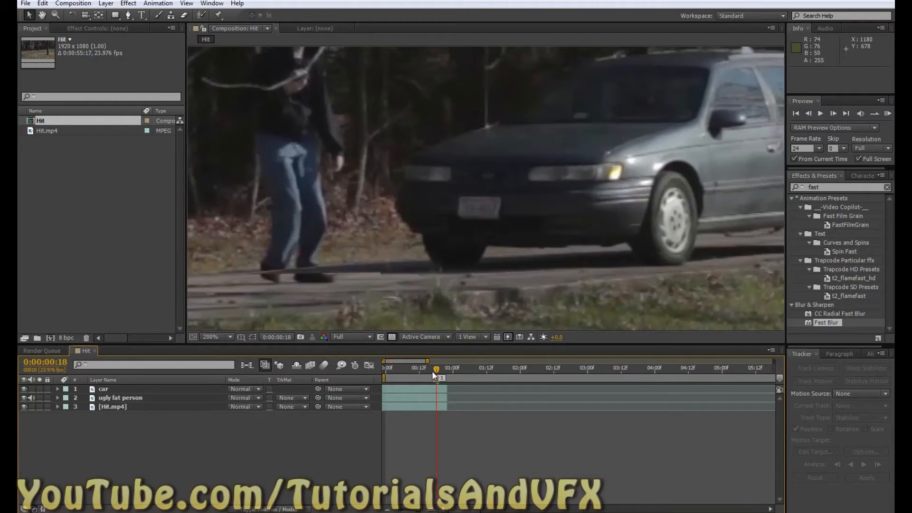
Solo the person layer and the car layer in turn, examine the masked car up to 0:00:00:21, and restore the full composite
click(159, 397)
click(39, 397)
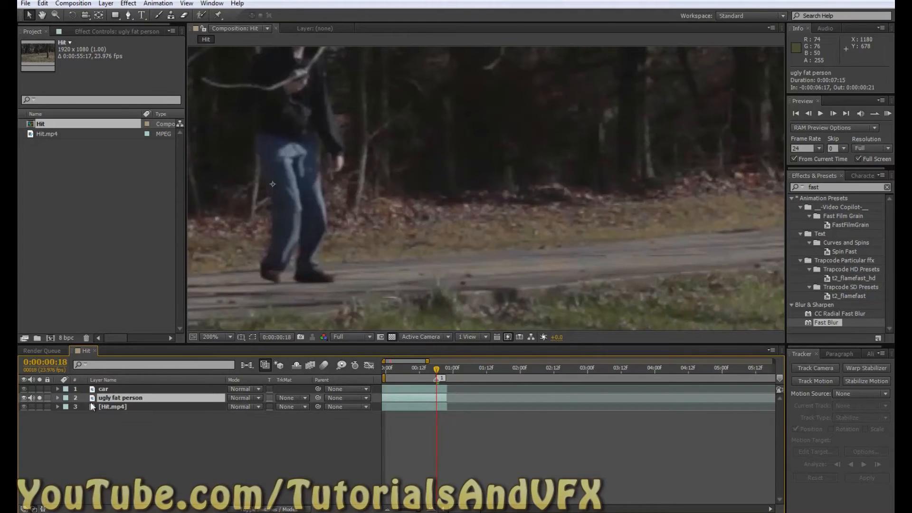
scroll(409, 247, down, 3)
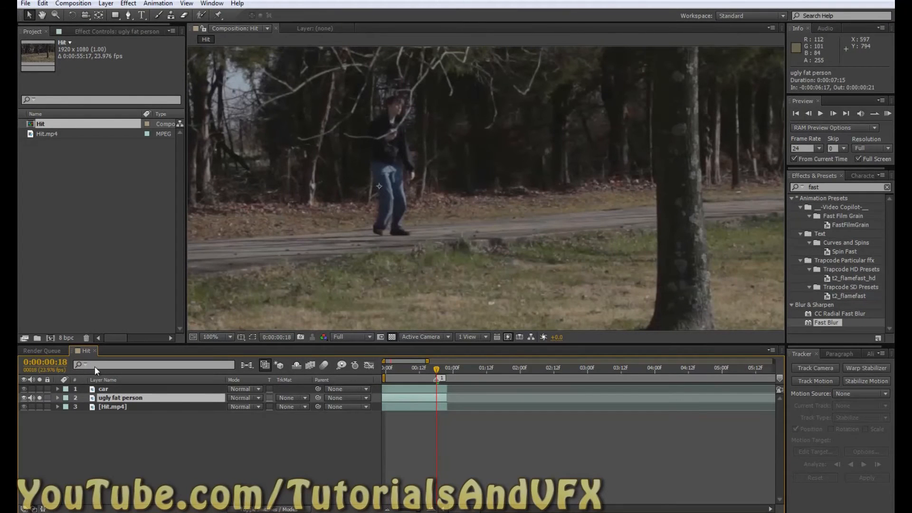
click(39, 398)
click(39, 388)
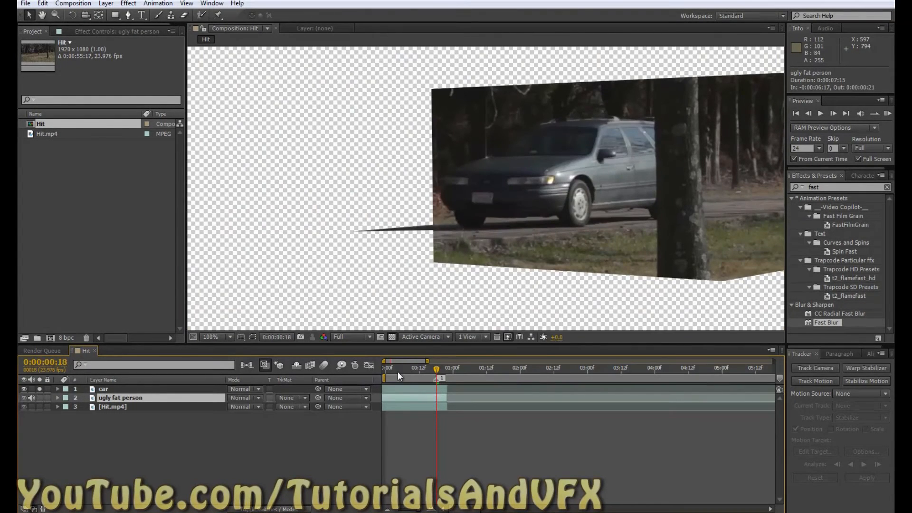
mouse_move(436, 372)
mouse_down()
mouse_move(421, 370)
mouse_move(440, 376)
mouse_up()
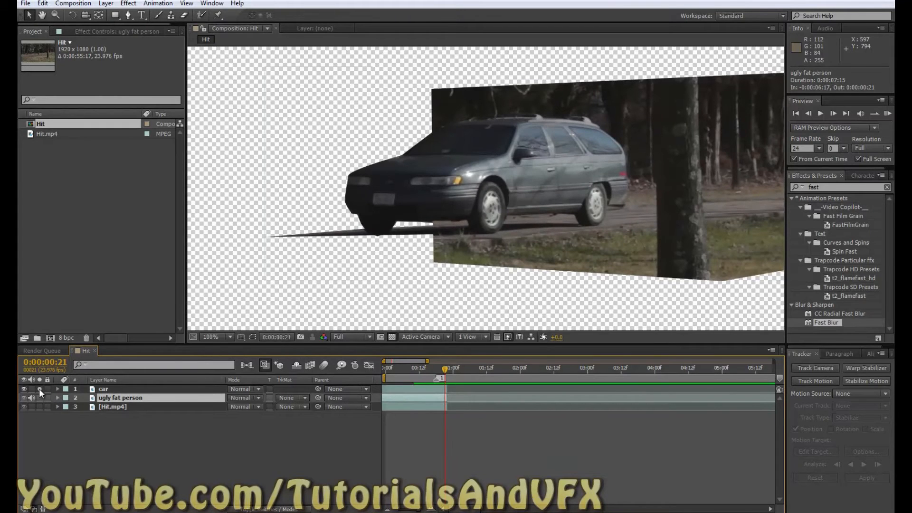
click(39, 389)
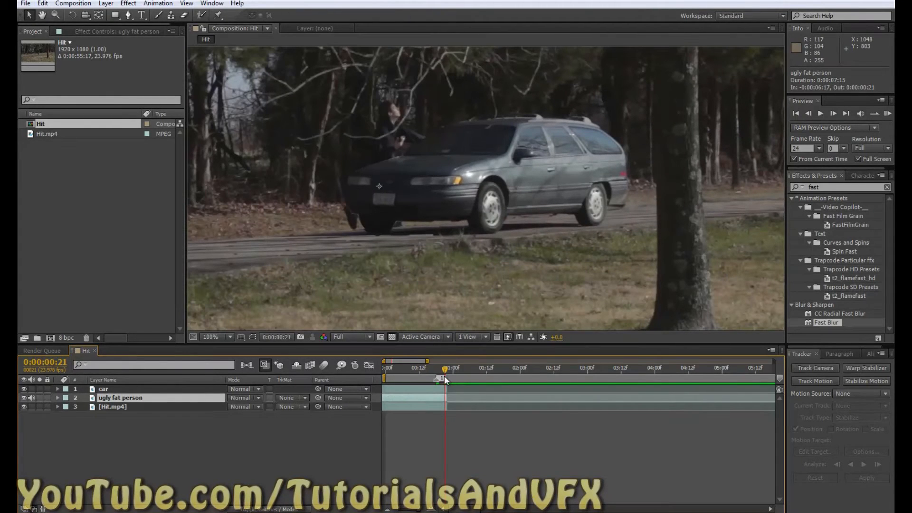
At 0:00:00:20, duplicate the ugly fat person layer, place the copy above the car, and set the copy's opacity to 39%
key(Page_Up)
key(Page_Up)
key(Page_Down)
scroll(358, 197, up, 1)
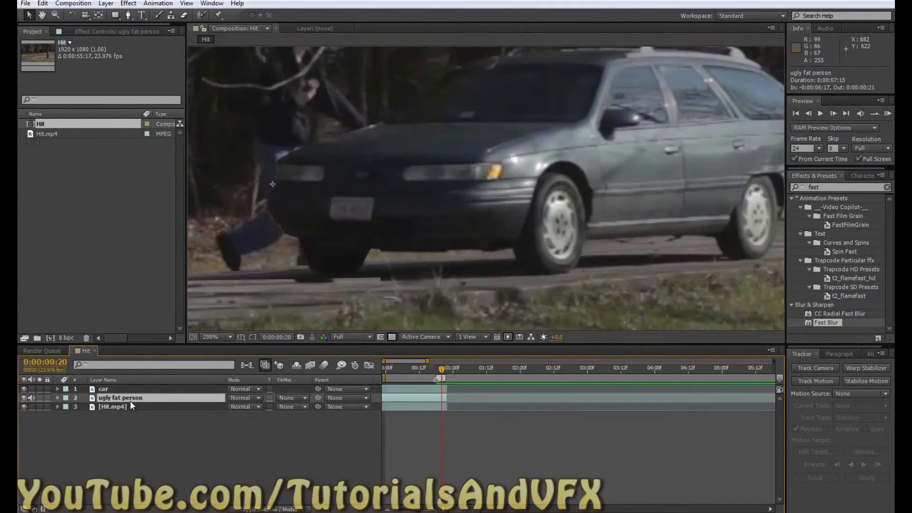
click(120, 407)
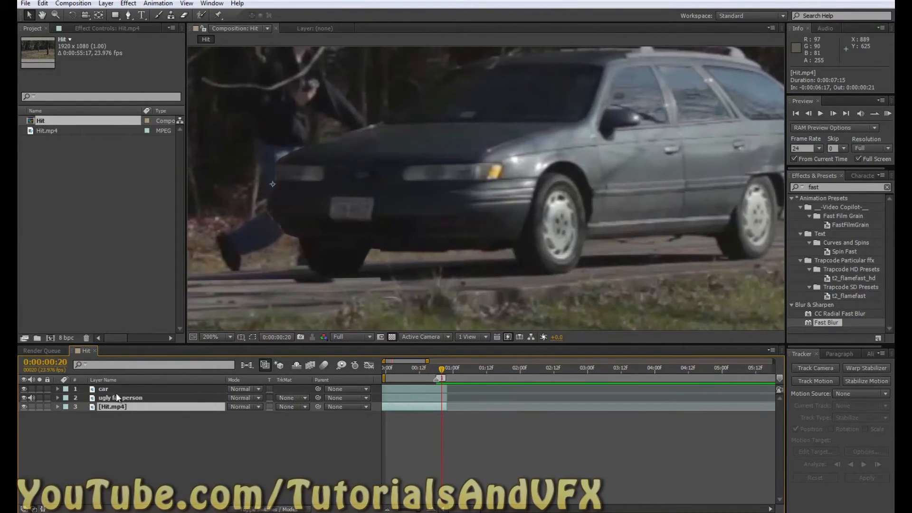
click(104, 397)
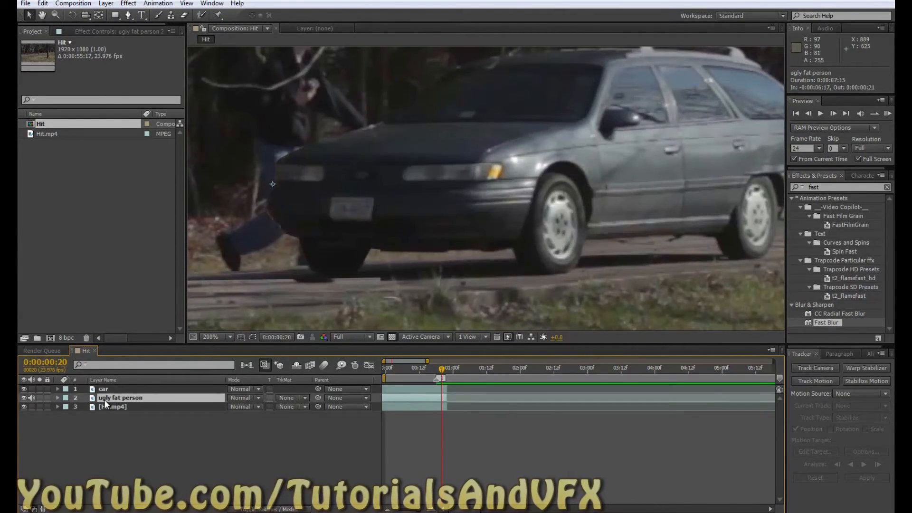
key(ctrl+d)
drag(105, 400, 246, 389)
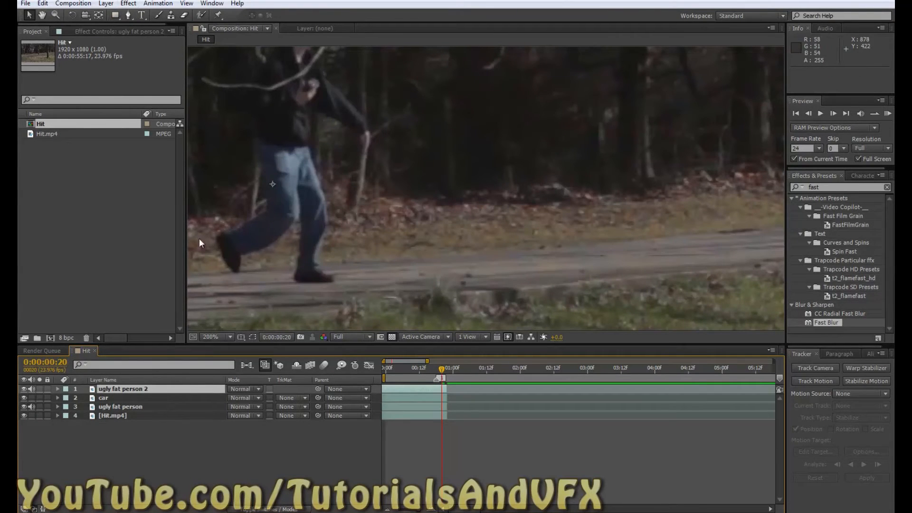
key(t)
drag(229, 399, 199, 398)
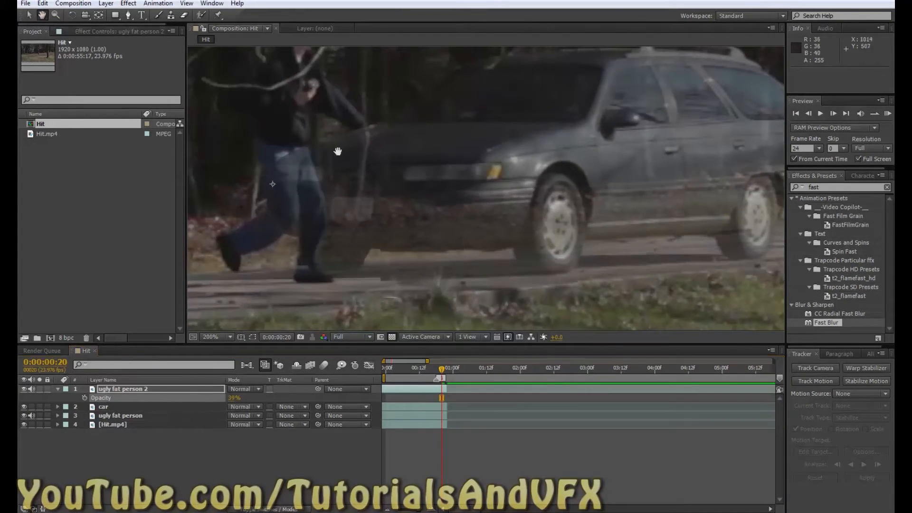
Draw a closed mask on the person copy around the hips and the bent rear leg, ending at the ankle
drag(336, 149, 470, 155)
click(127, 15)
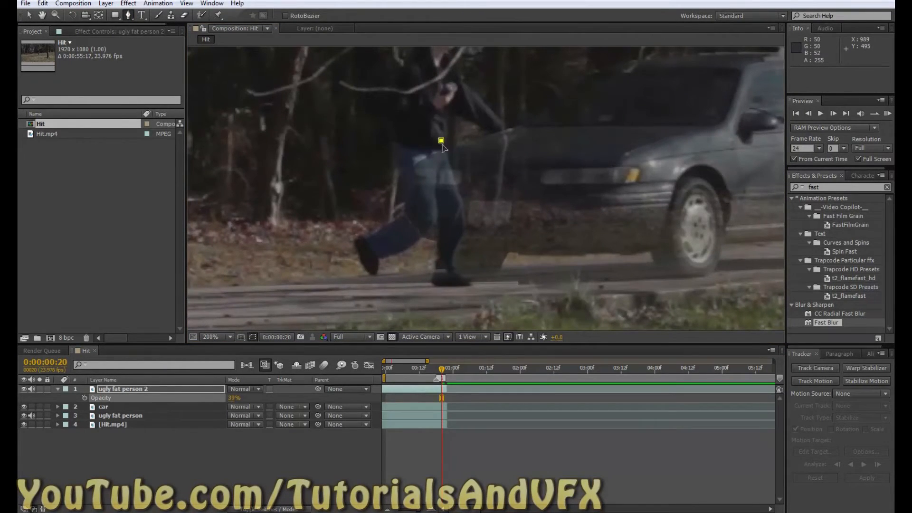
click(440, 141)
click(441, 168)
drag(441, 169, 437, 193)
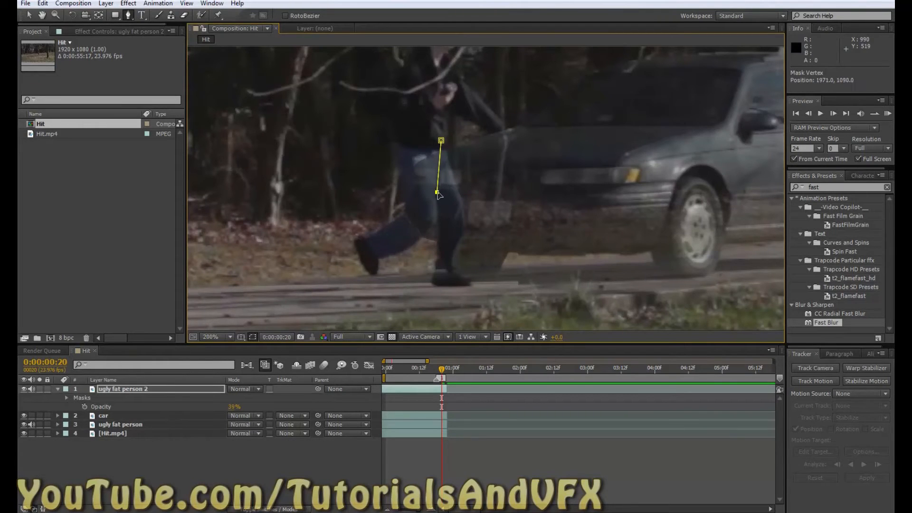
click(437, 214)
click(432, 230)
click(422, 242)
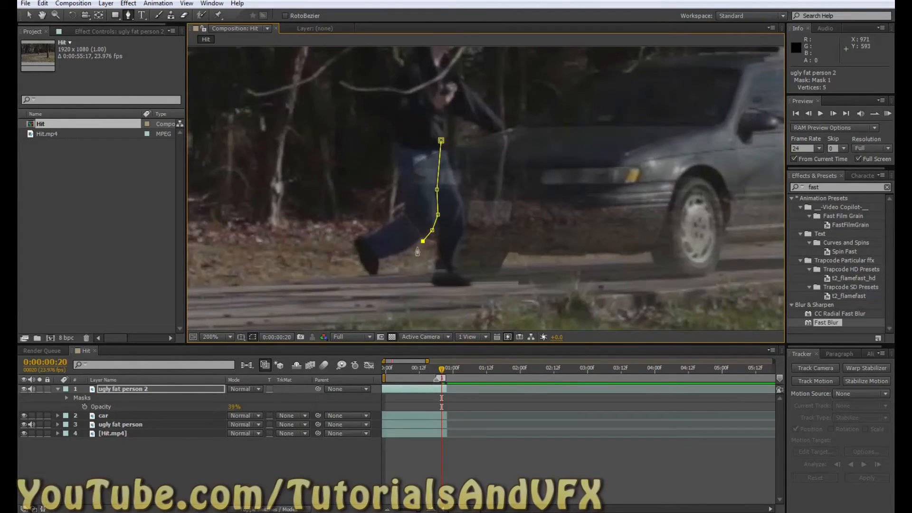
click(382, 261)
click(366, 234)
click(403, 214)
click(428, 131)
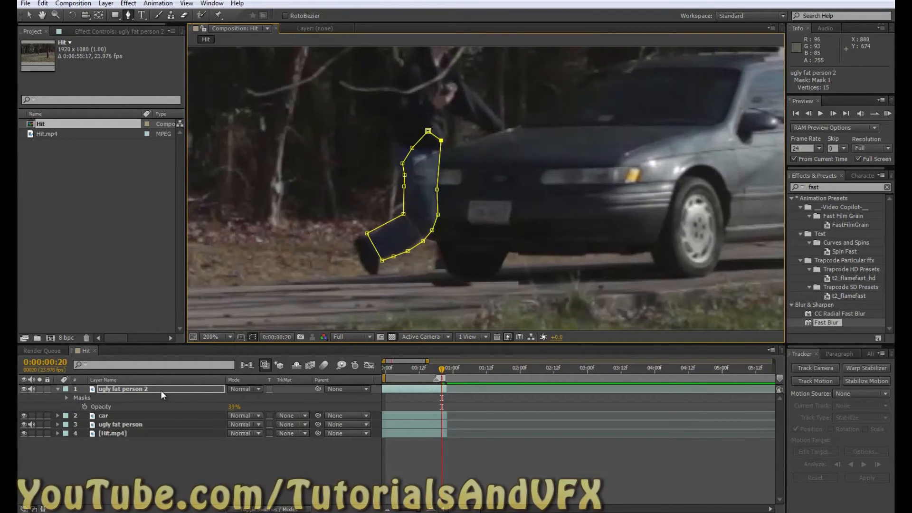
Add a second closed mask around the shoe of the planted foot on the person copy, then hide the mask outlines
click(188, 389)
click(435, 268)
click(433, 278)
drag(434, 279, 432, 284)
click(470, 287)
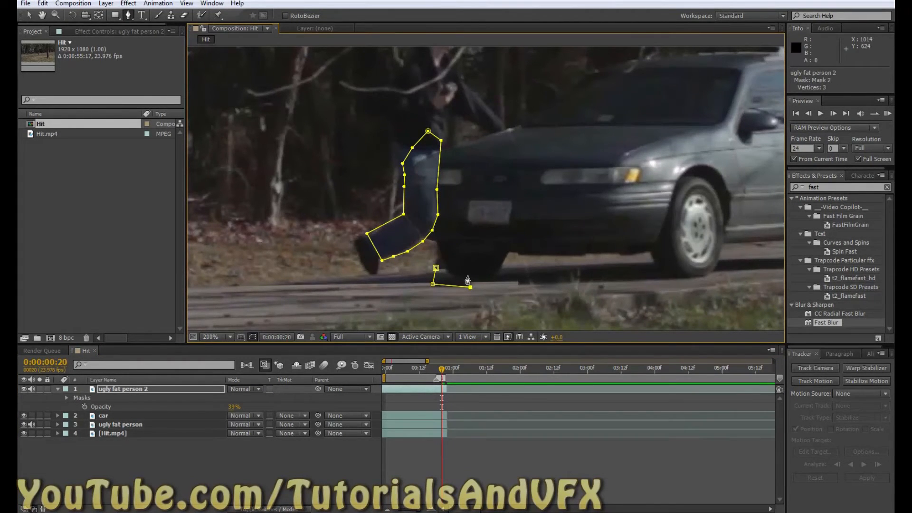
click(436, 269)
click(257, 336)
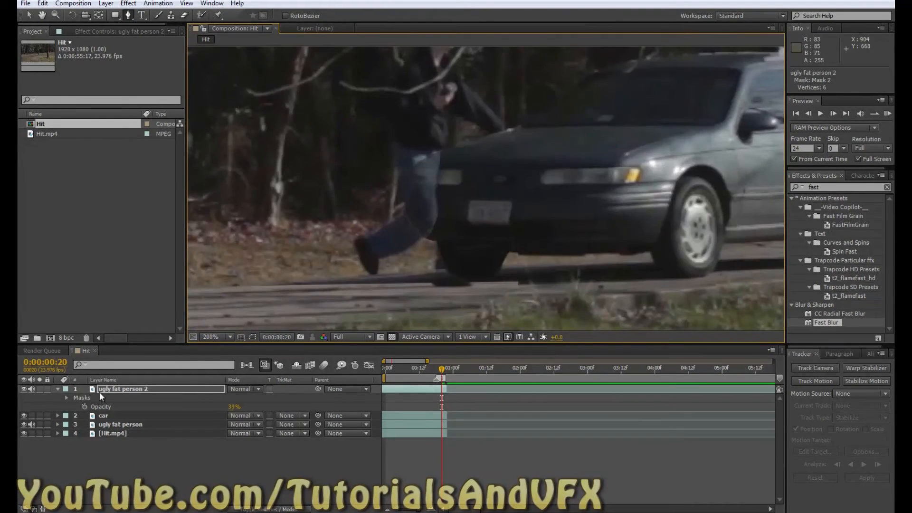
Duplicate the masked person copy, remove the duplicate's masks, toggle its visibility to compare, and delete the duplicate
click(115, 389)
key(ctrl+d)
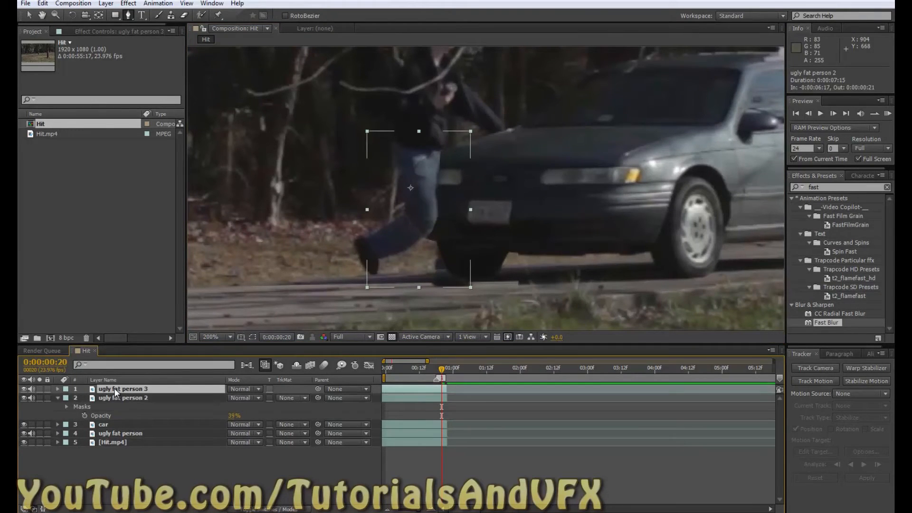
key(m)
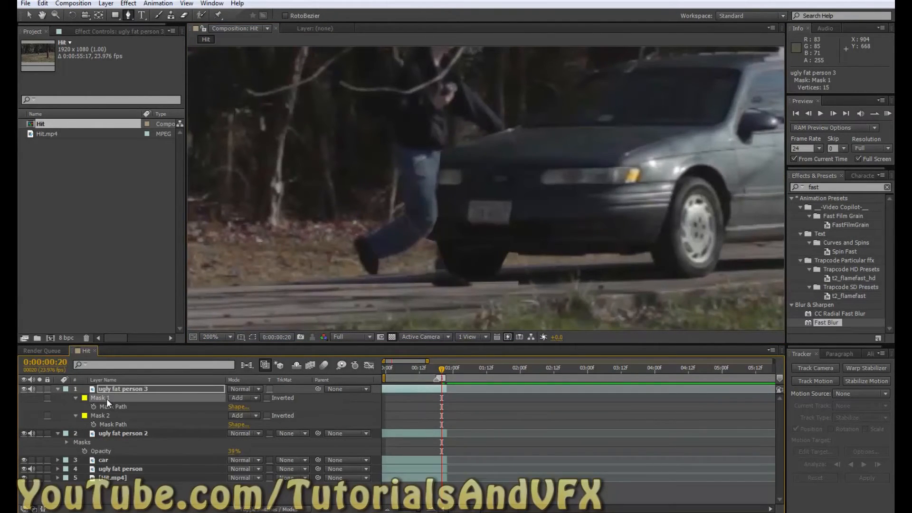
key(Delete)
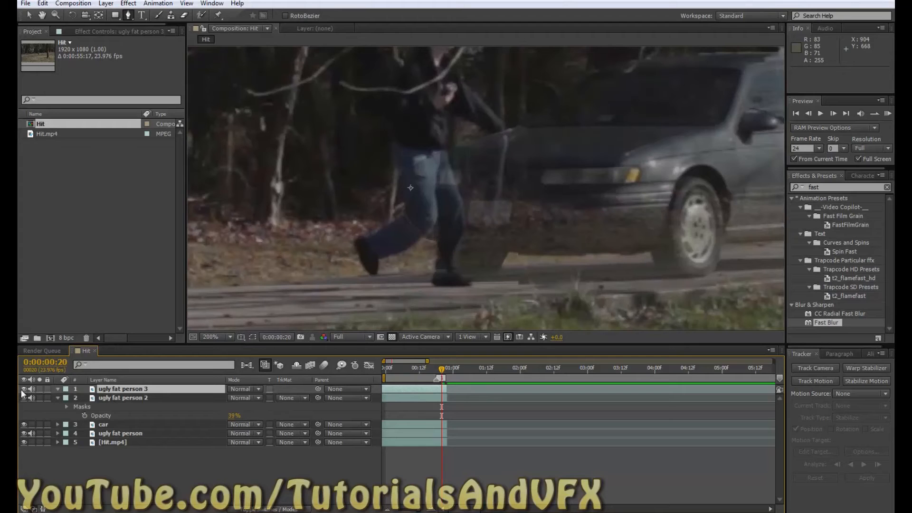
click(24, 388)
click(25, 388)
click(25, 389)
click(25, 389)
key(Delete)
Set the opacity of the ugly fat person 2 layer to 100%
click(127, 391)
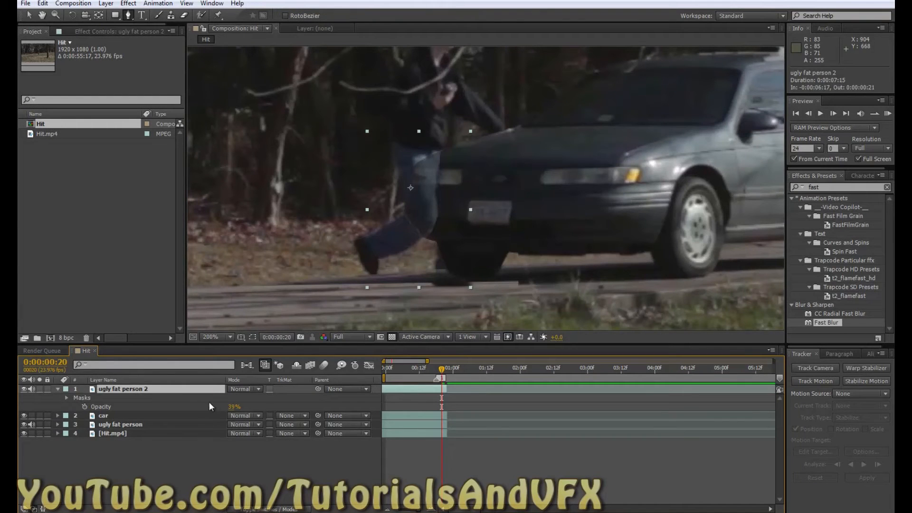
drag(232, 409, 350, 402)
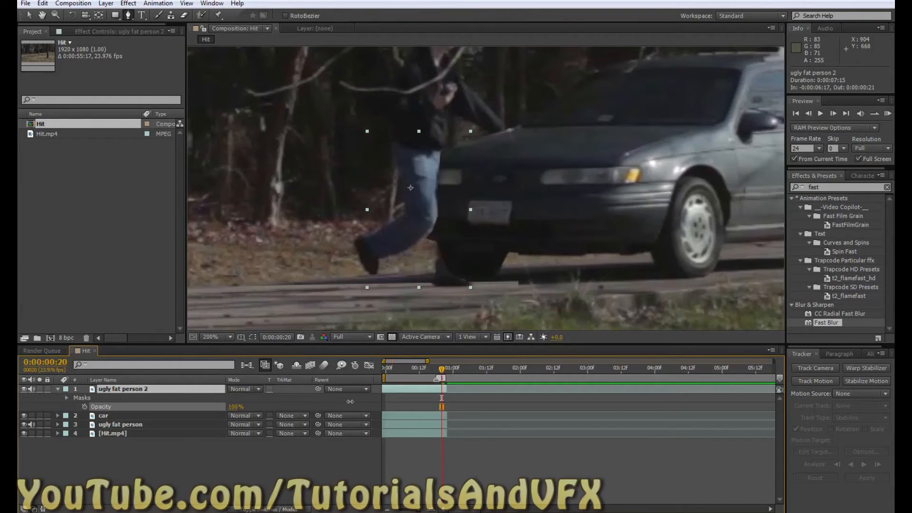
key(Return)
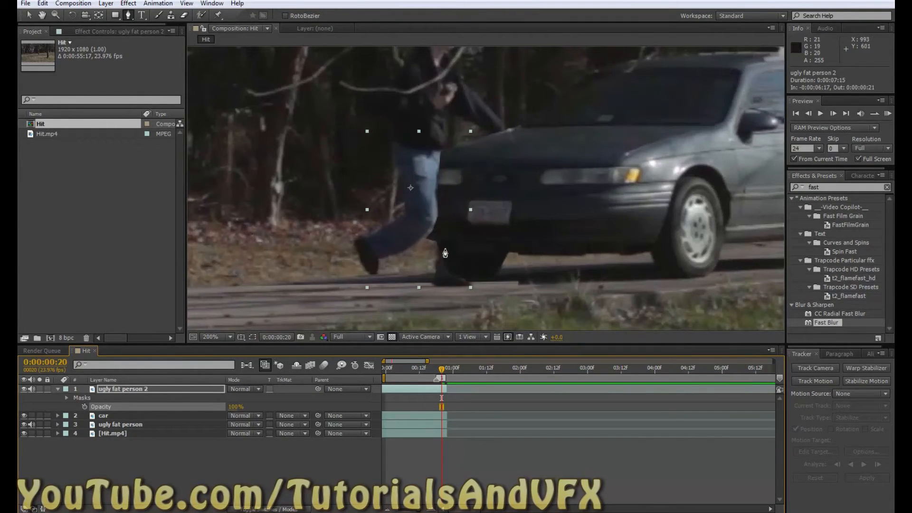
Show the mask outlines, fine-tune the leg mask's point along the underside of the bent knee, and hide the outlines to check the edge
click(252, 337)
key(period)
drag(379, 272, 357, 294)
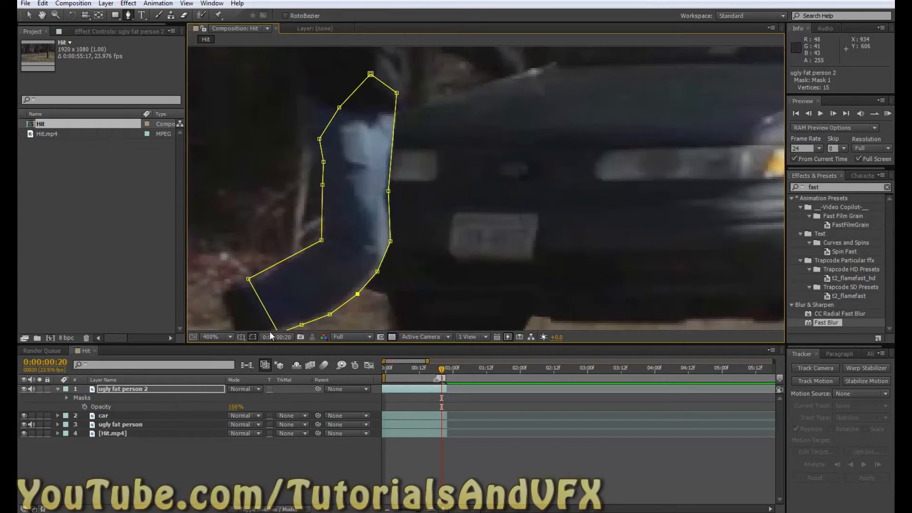
click(252, 337)
key(comma)
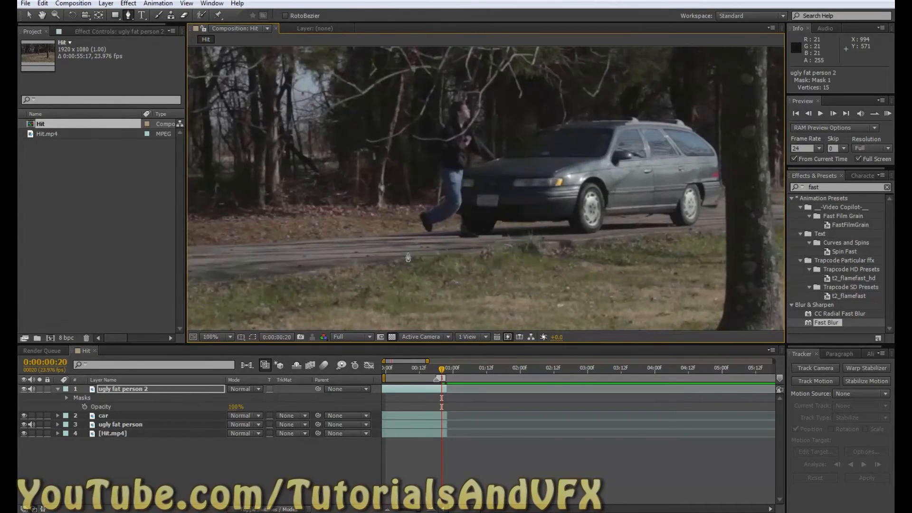
key(period)
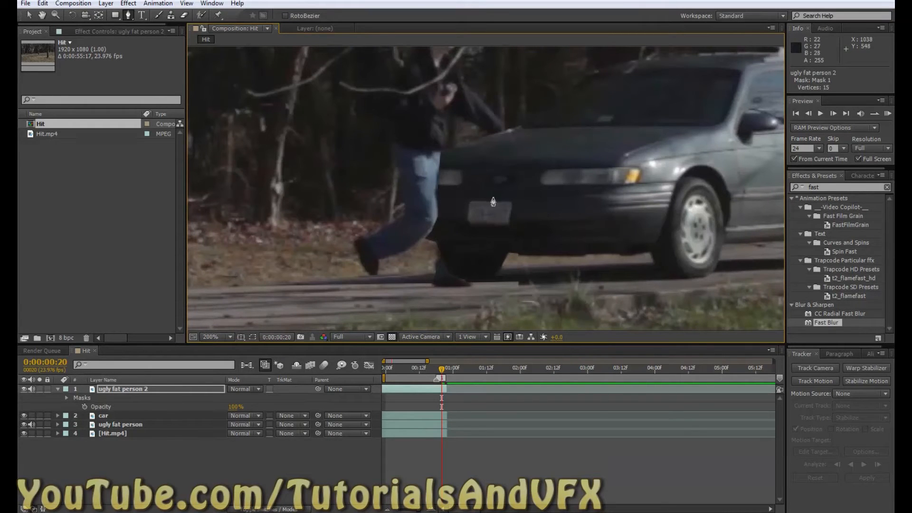
Enable Mask Path keyframing for both the leg mask and the shoe mask at 0:00:00:20
key(Return)
key(m)
key(m)
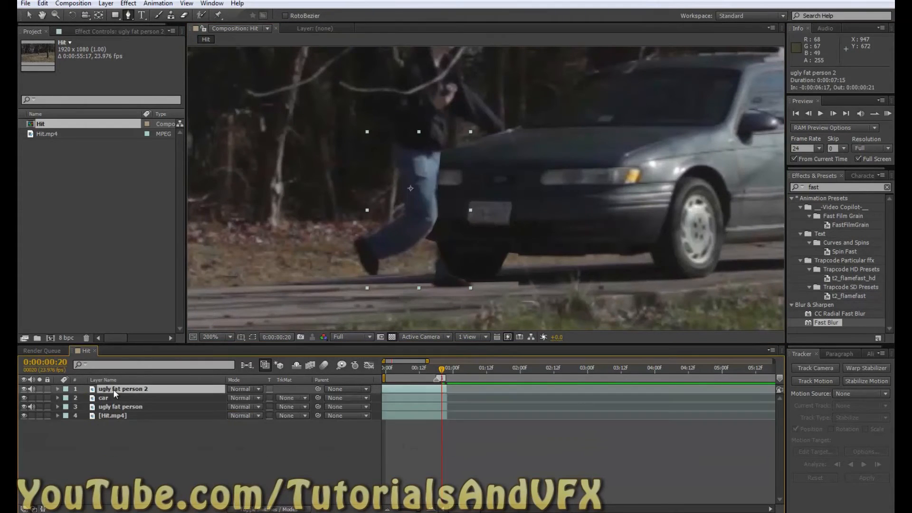
click(93, 406)
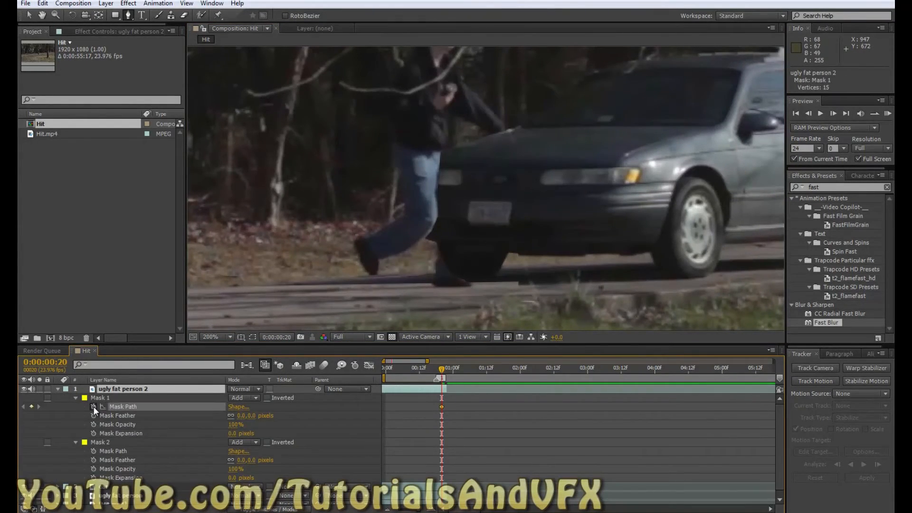
click(93, 451)
Reshape the shoe mask (Mask 2) at 0:00:00:19 so its corners enclose the whole front shoe, from heel and ankle to toe
key(Page_Up)
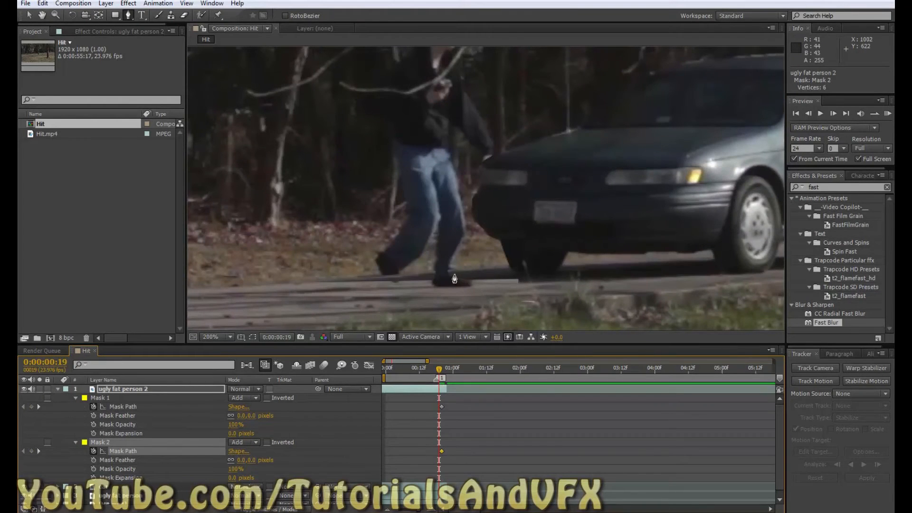
scroll(440, 287, up, 1)
scroll(403, 306, down, 1)
click(254, 337)
mouse_move(447, 275)
mouse_down()
mouse_move(455, 271)
mouse_move(445, 276)
mouse_up()
click(456, 272)
scroll(459, 276, up, 1)
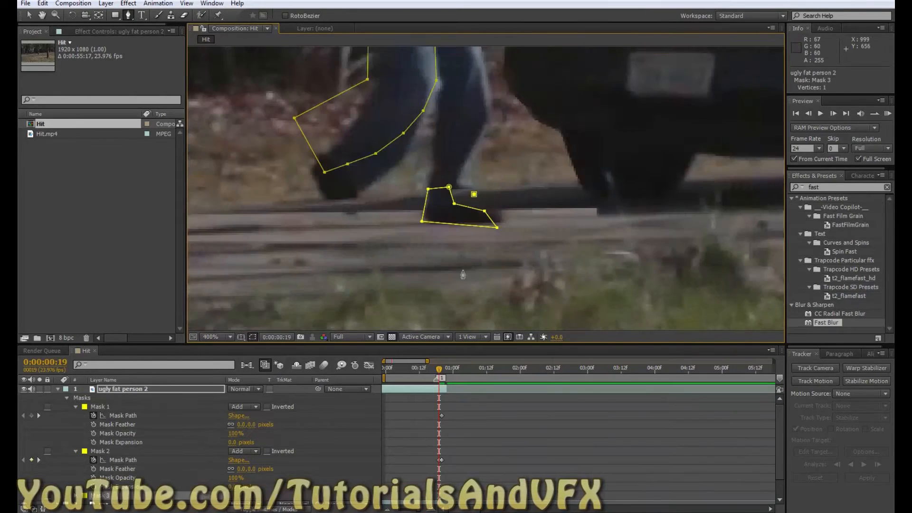
key(ctrl+z)
click(29, 16)
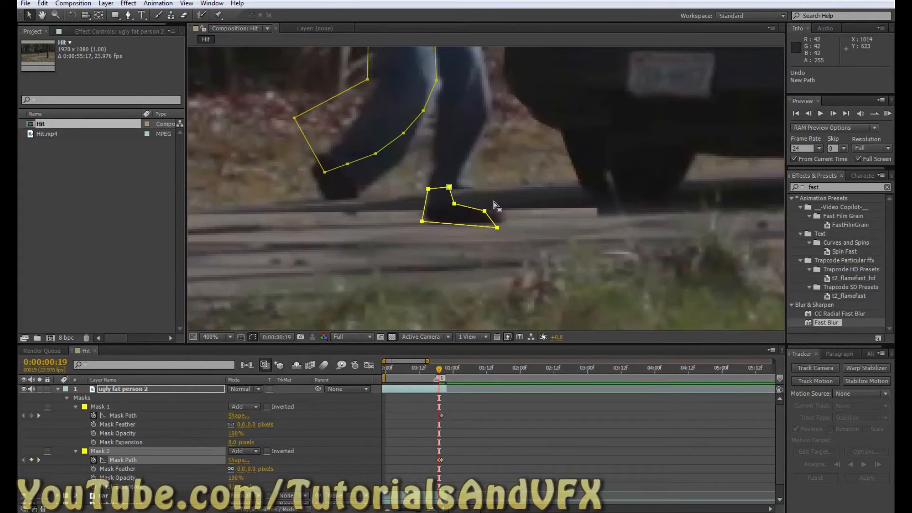
mouse_move(454, 209)
mouse_down()
mouse_move(470, 204)
mouse_move(454, 206)
mouse_up()
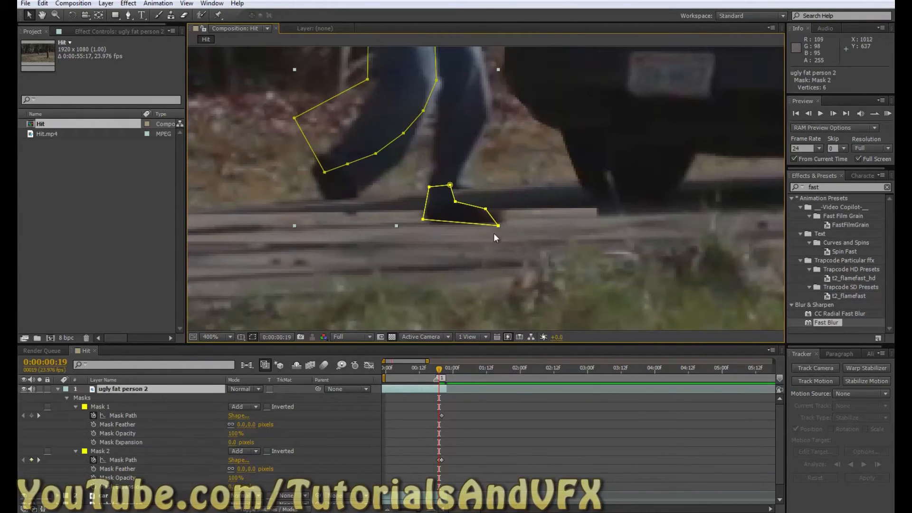
drag(497, 225, 498, 202)
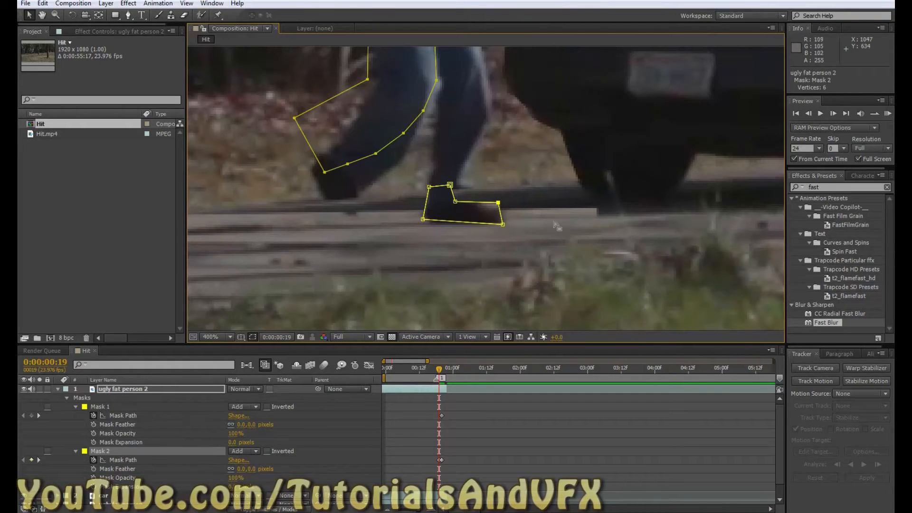
drag(455, 202, 478, 185)
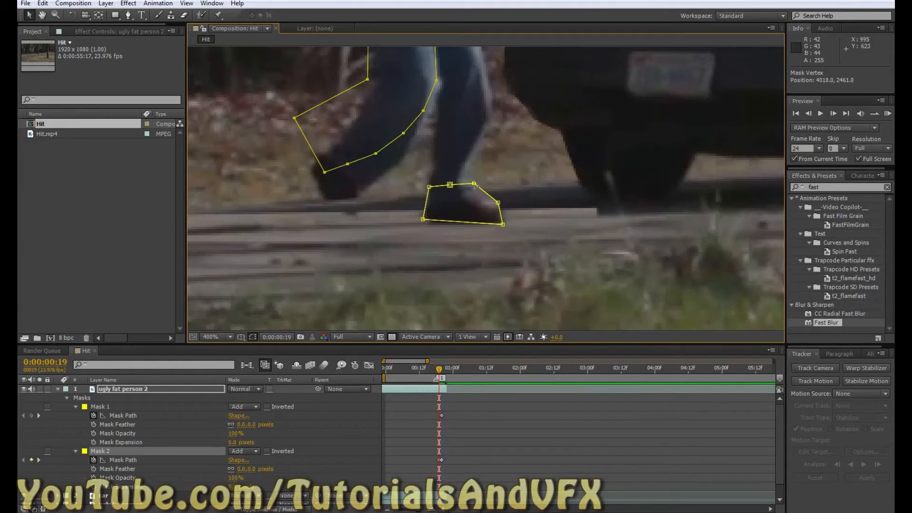
Reshape the lower part of the leg mask at 0:00:00:19 around the rear calf and shoe, and hide the mask outlines to check the edge
key(comma)
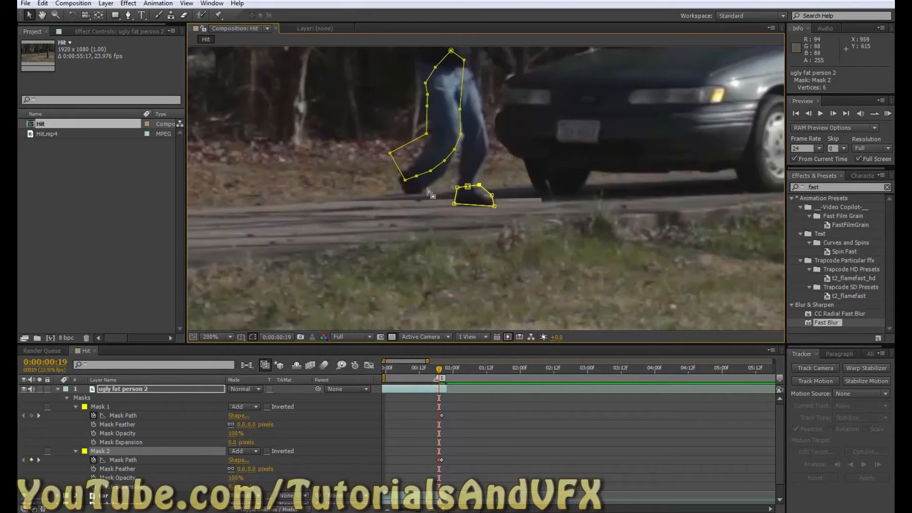
drag(405, 179, 426, 220)
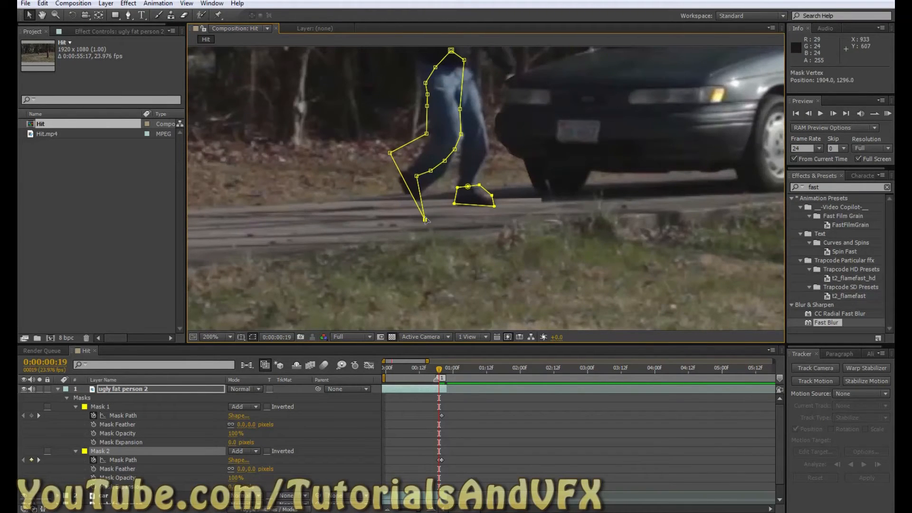
drag(390, 153, 400, 188)
drag(430, 220, 421, 202)
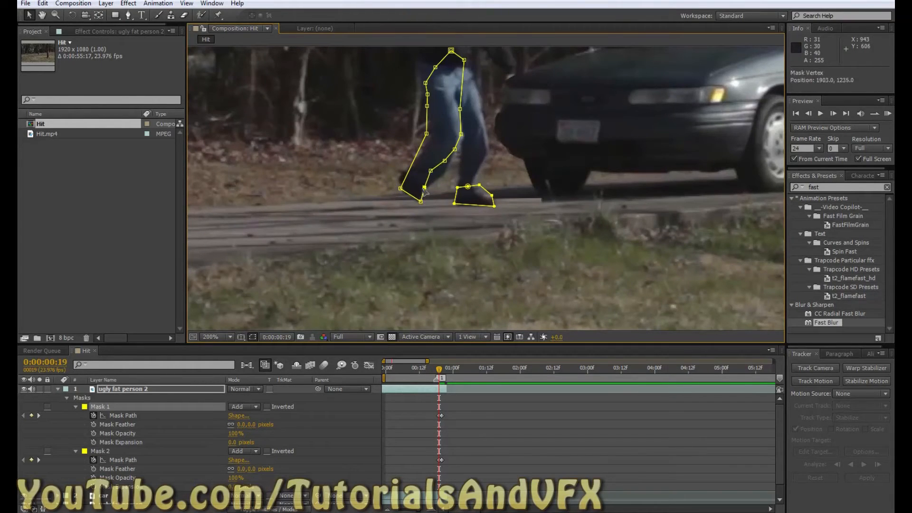
drag(431, 171, 451, 166)
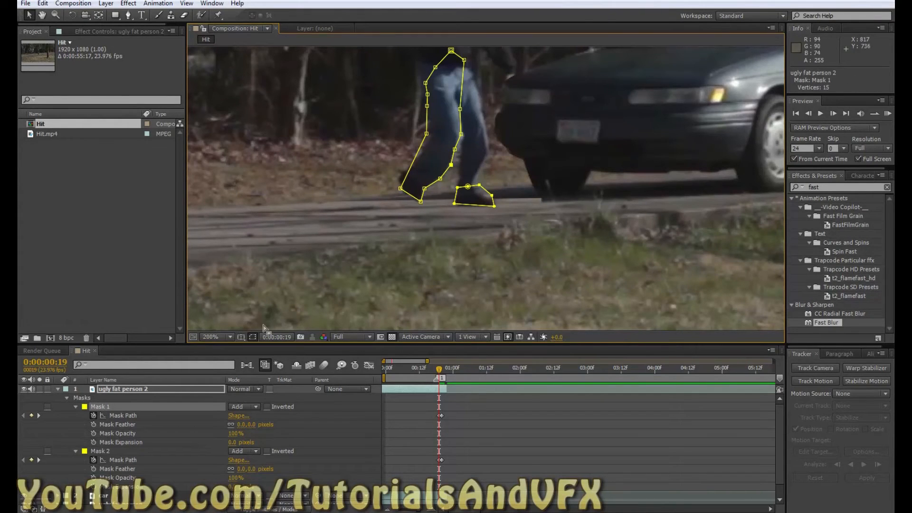
click(253, 336)
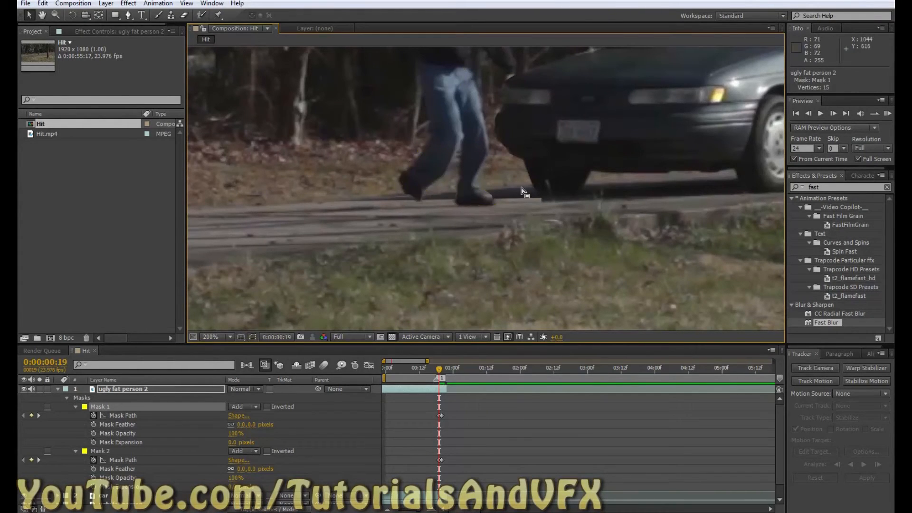
click(253, 336)
key(period)
mouse_move(354, 210)
mouse_down()
mouse_move(345, 265)
mouse_move(300, 263)
mouse_move(359, 232)
mouse_move(354, 220)
mouse_up()
click(253, 336)
key(comma)
key(comma)
key(comma)
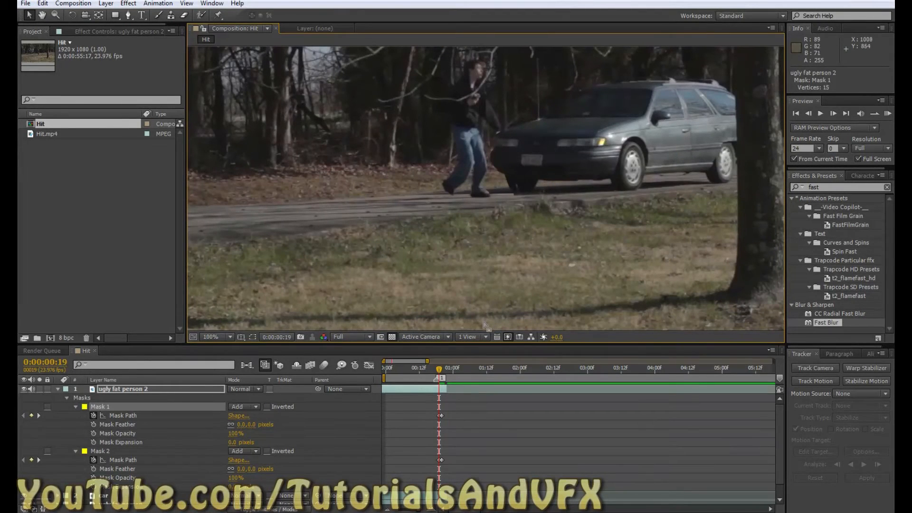
Reshape the leg mask at 0:00:00:21 to follow the waist, the thigh, the bent knee and the raised lower leg in front of the car
drag(438, 370, 441, 370)
key(Page_Down)
key(Page_Up)
key(Page_Down)
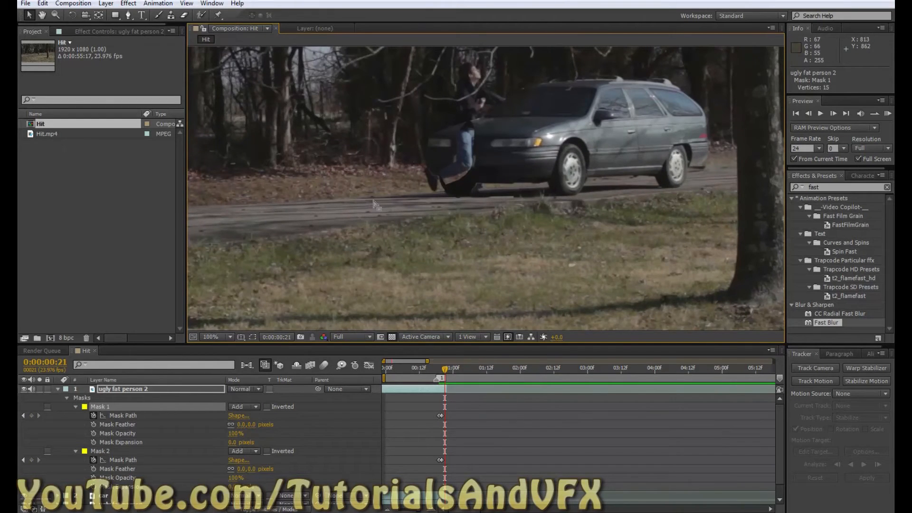
key(period)
click(255, 336)
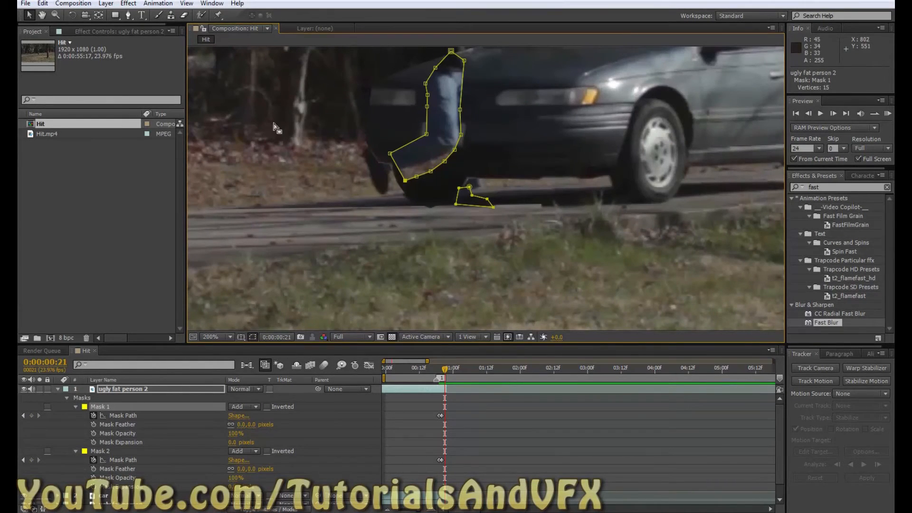
click(42, 15)
drag(379, 183, 349, 292)
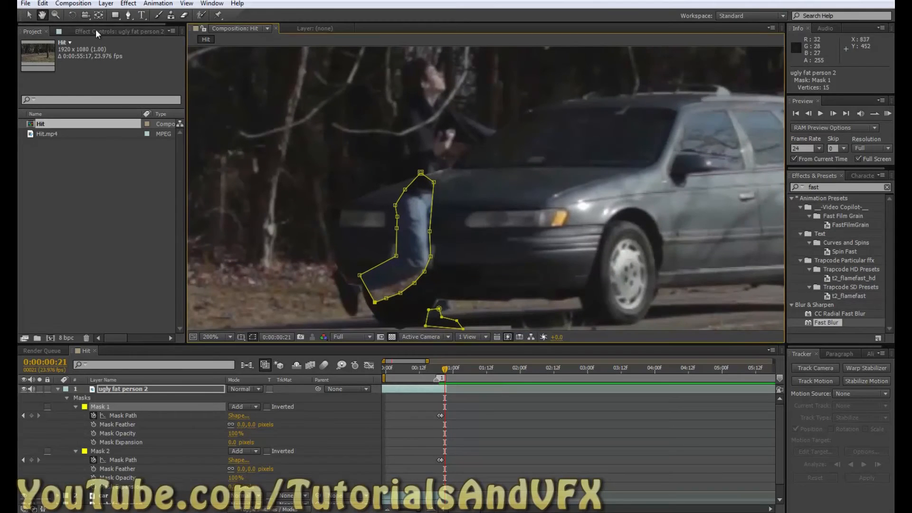
drag(21, 23, 38, 13)
drag(60, 27, 60, 28)
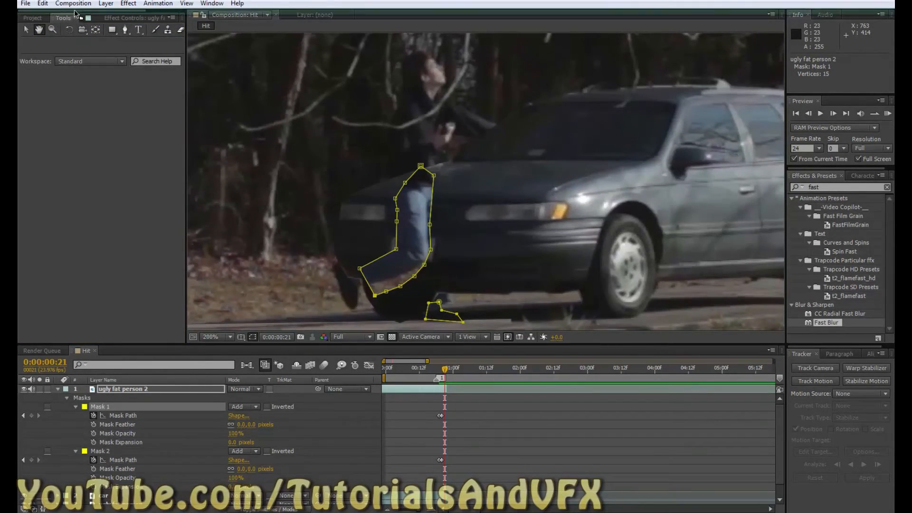
click(29, 15)
mouse_move(421, 172)
mouse_down()
mouse_move(416, 164)
mouse_move(394, 167)
mouse_move(392, 205)
mouse_move(432, 177)
mouse_move(429, 169)
mouse_up()
drag(431, 257, 429, 264)
drag(425, 271, 404, 280)
drag(400, 293, 338, 276)
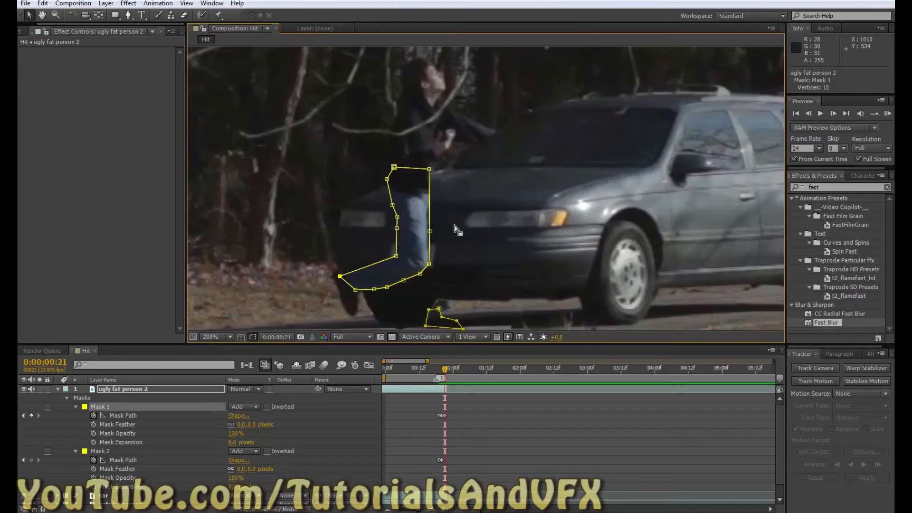
Hide the mask outlines, toggle the visibility of ugly fat person 2 to compare, and examine the leg edges at 0:00:00:21 and 0:00:00:20
key(comma)
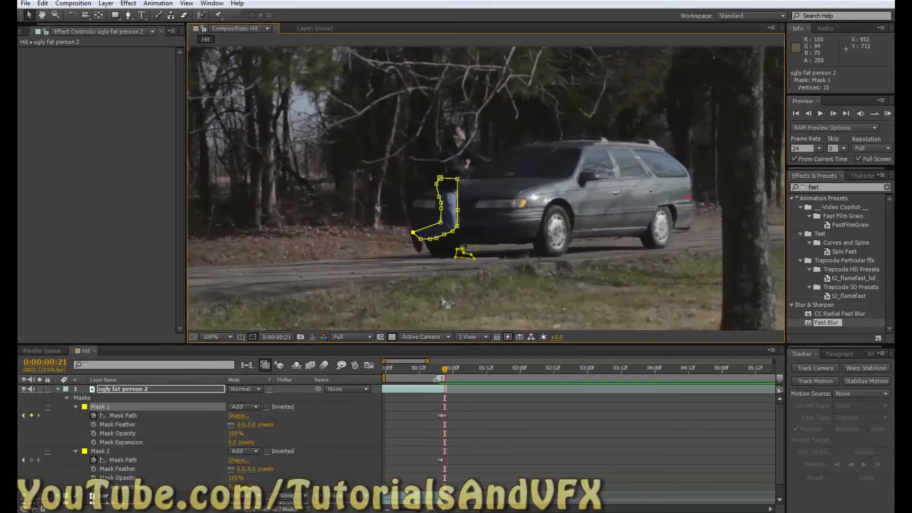
click(254, 336)
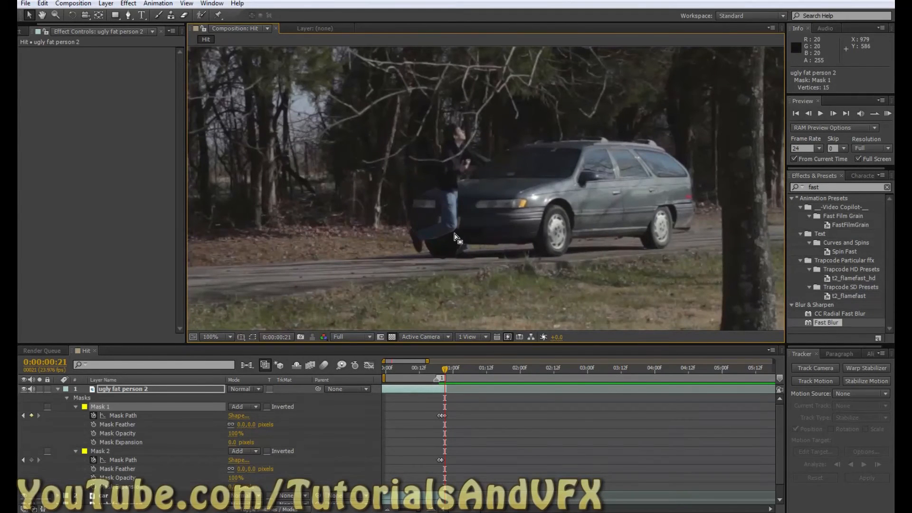
key(period)
key(comma)
key(period)
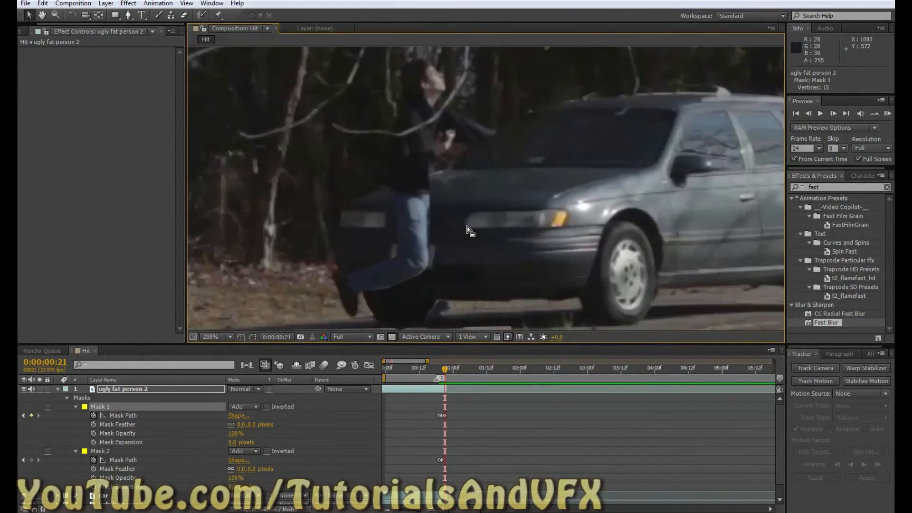
click(143, 390)
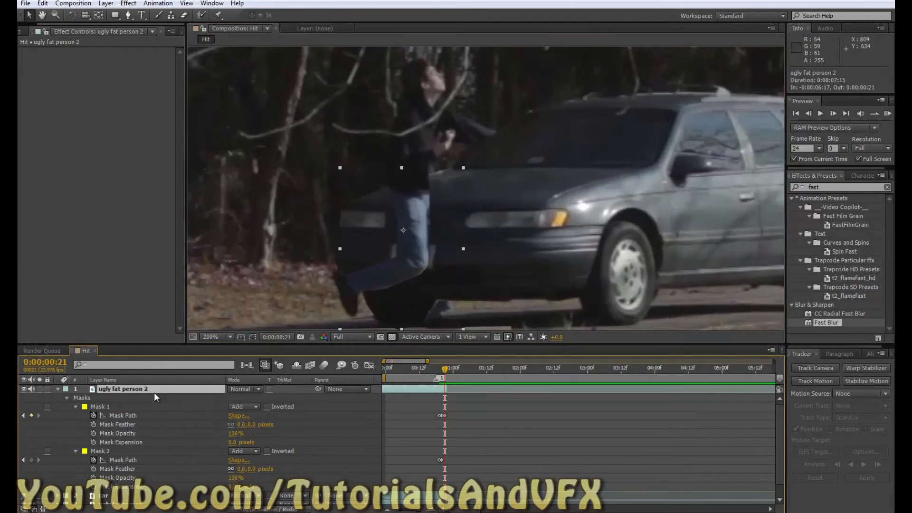
click(24, 389)
click(23, 389)
key(comma)
key(Page_Up)
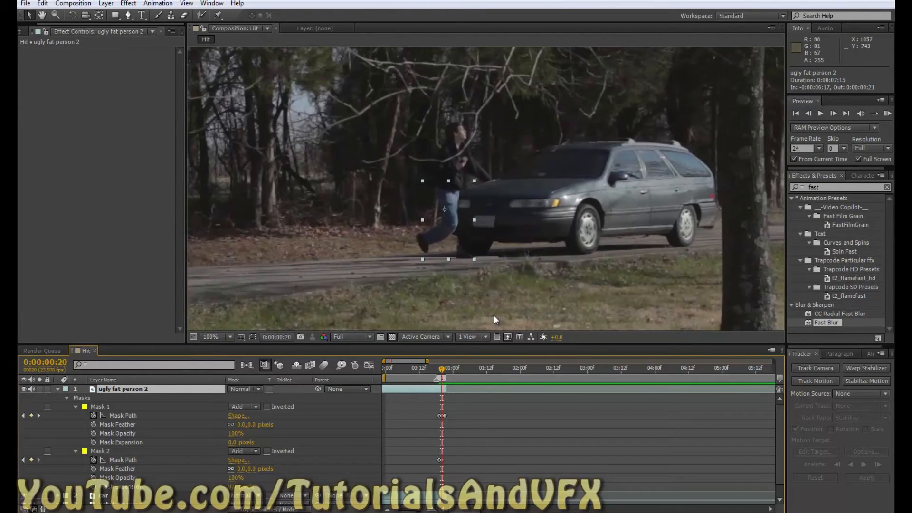
key(period)
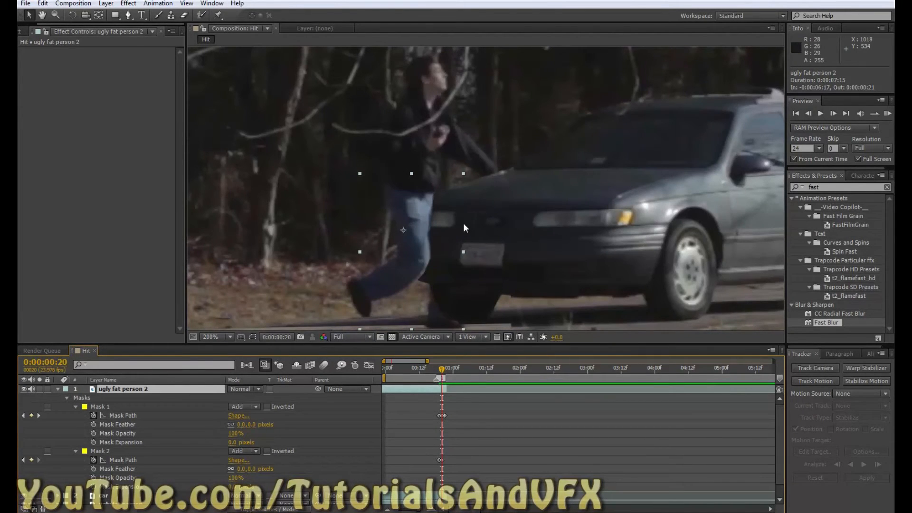
key(period)
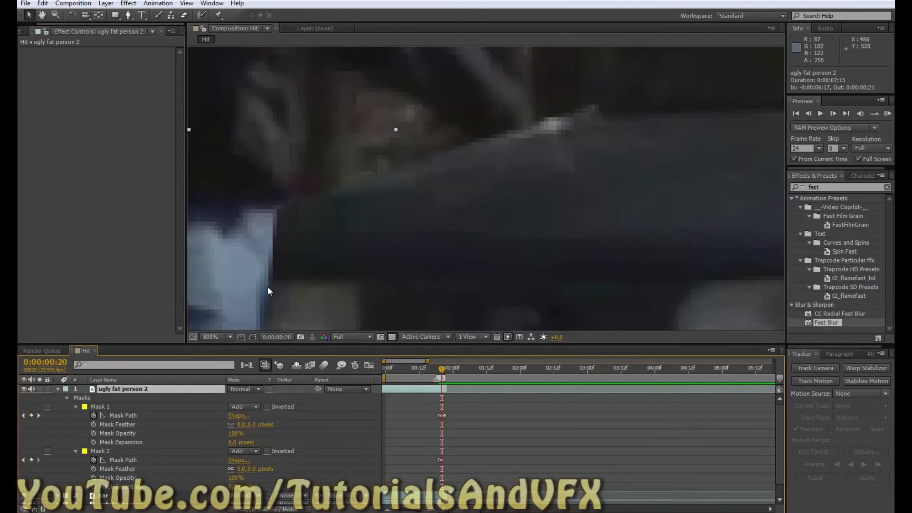
key(comma)
Set the Mask Feather of both Mask 1 and Mask 2 on ugly fat person 2 to 3 pixels, and check the result at 0:00:00:19
click(133, 405)
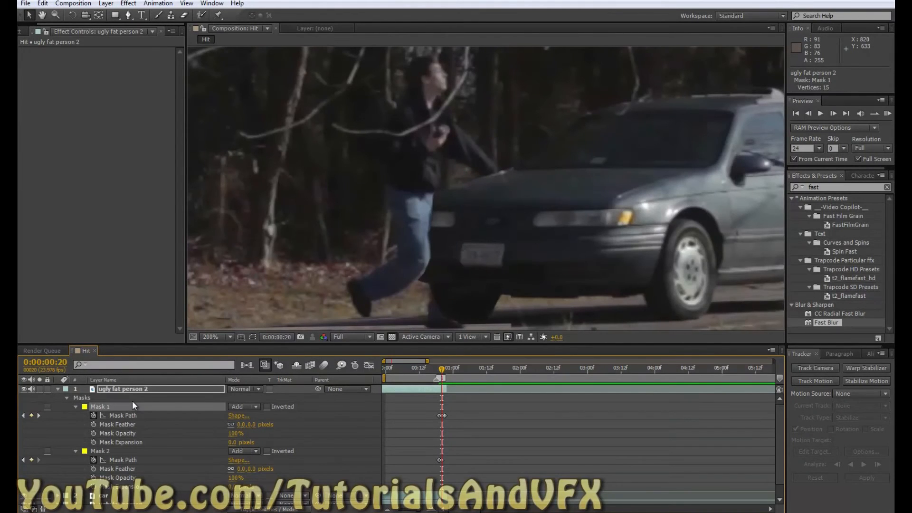
click(108, 451)
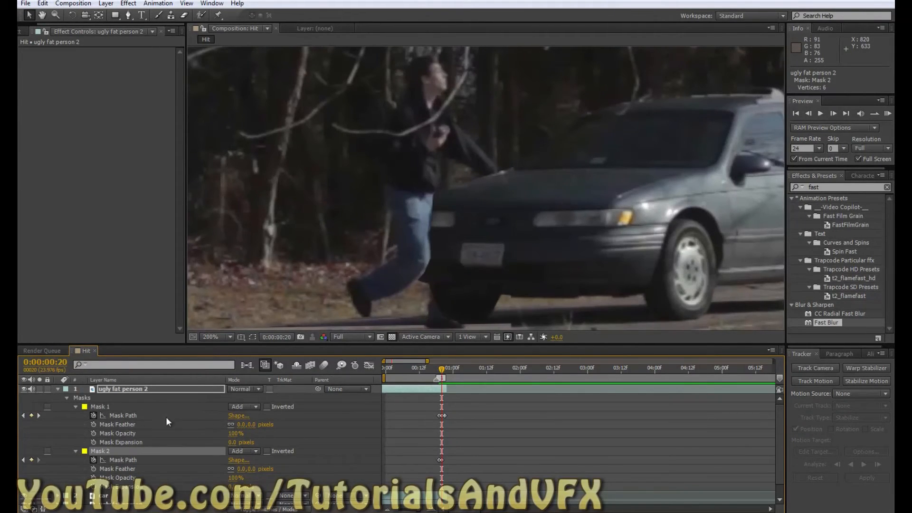
click(241, 425)
click(323, 427)
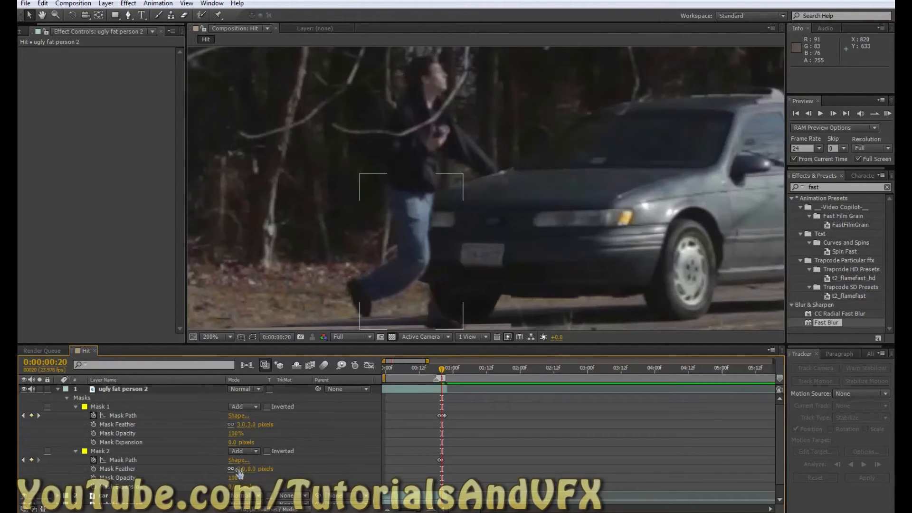
click(241, 469)
text(3)
click(317, 445)
key(Page_Up)
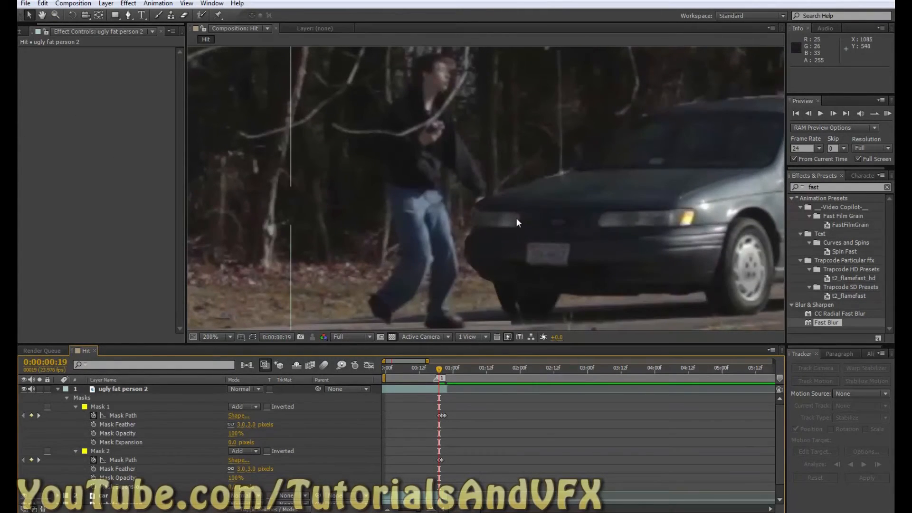
Reveal the car layer's mask properties and set the Mask Feather of its Mask 1 to 3 pixels
click(58, 389)
click(102, 399)
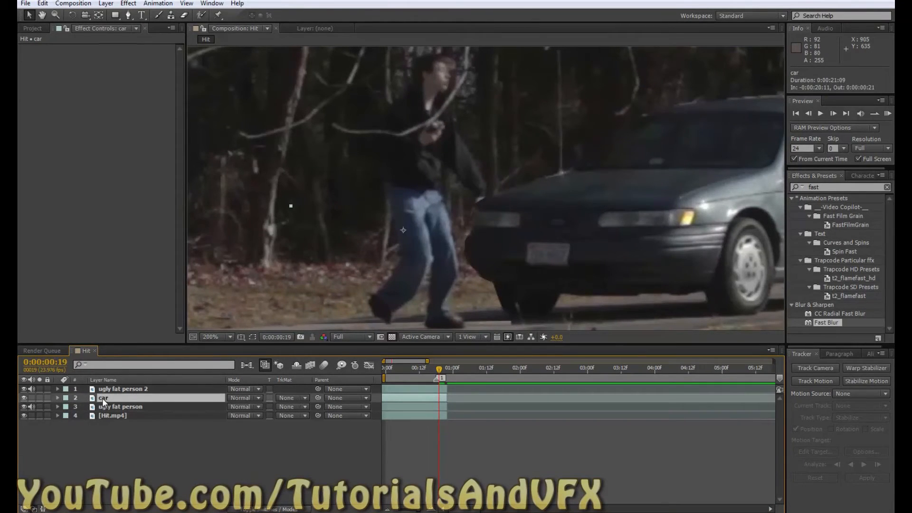
key(m)
key(m)
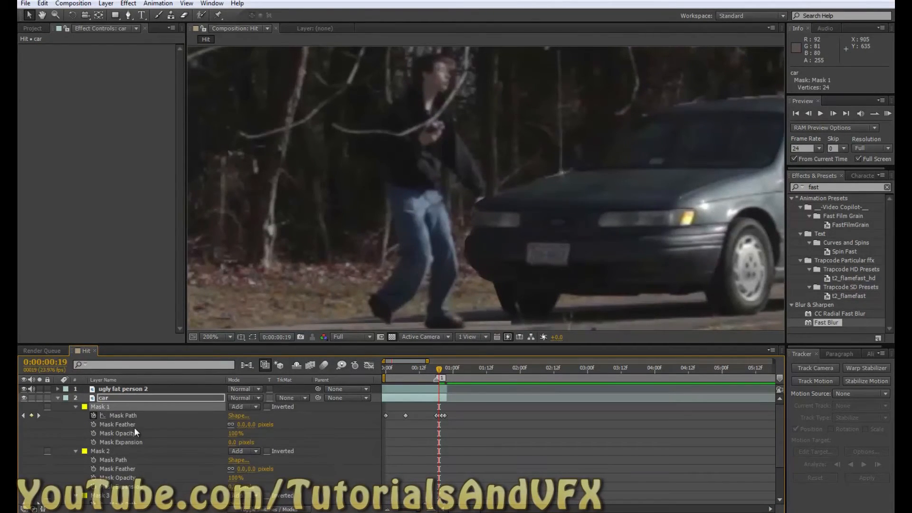
click(131, 424)
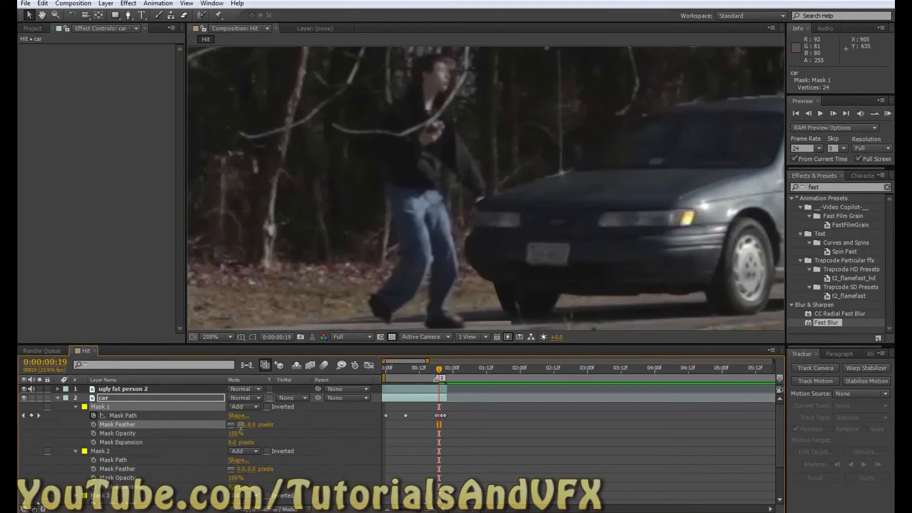
click(285, 437)
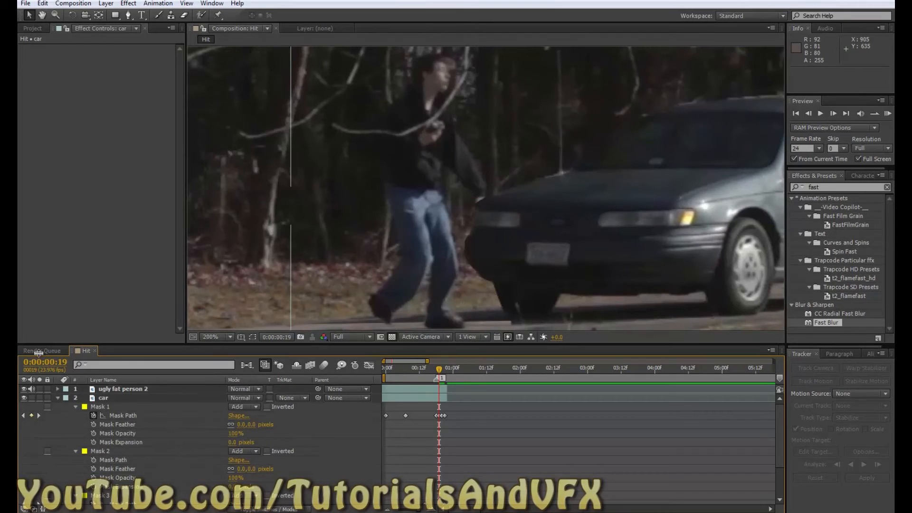
click(240, 425)
text(3)
click(267, 451)
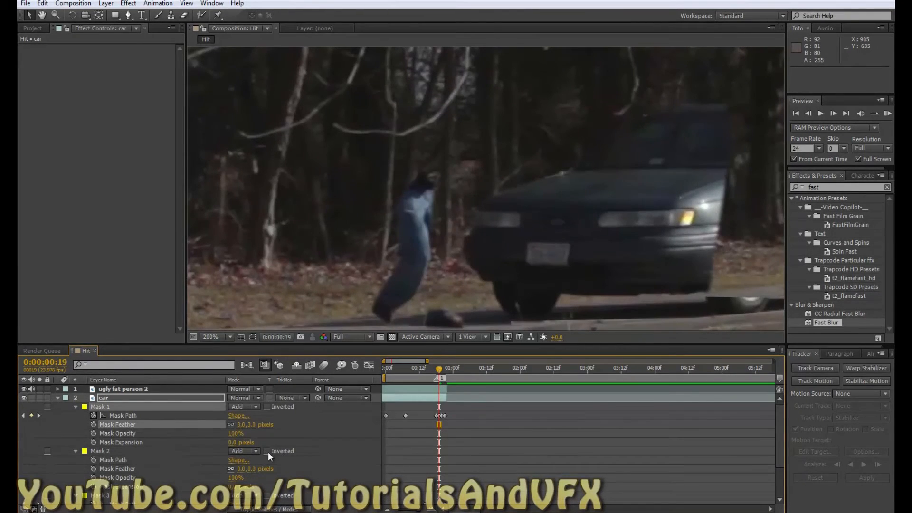
click(268, 452)
Increase the Mask Feather of the car layer's Mask 1 to 4 pixels and check the blended edge
click(291, 437)
drag(246, 426, 227, 430)
text(4)
click(273, 431)
drag(236, 445, 236, 443)
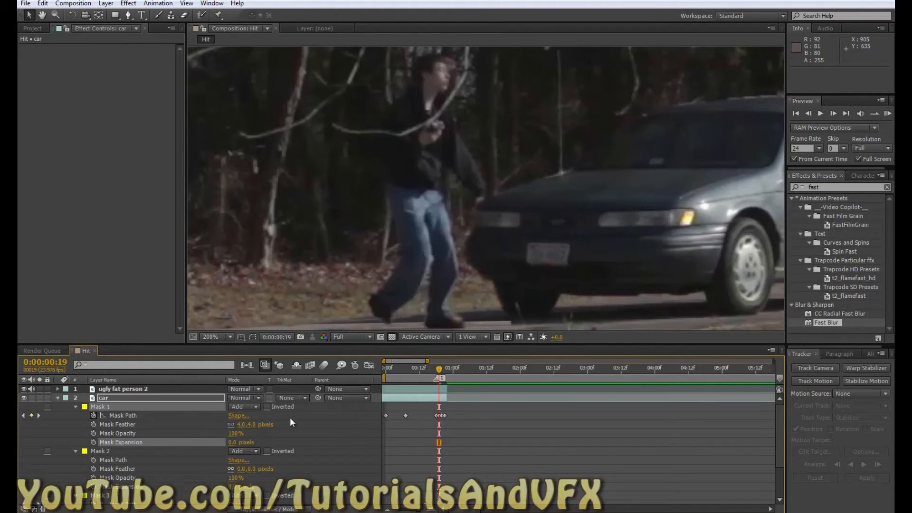
scroll(481, 291, down, 1)
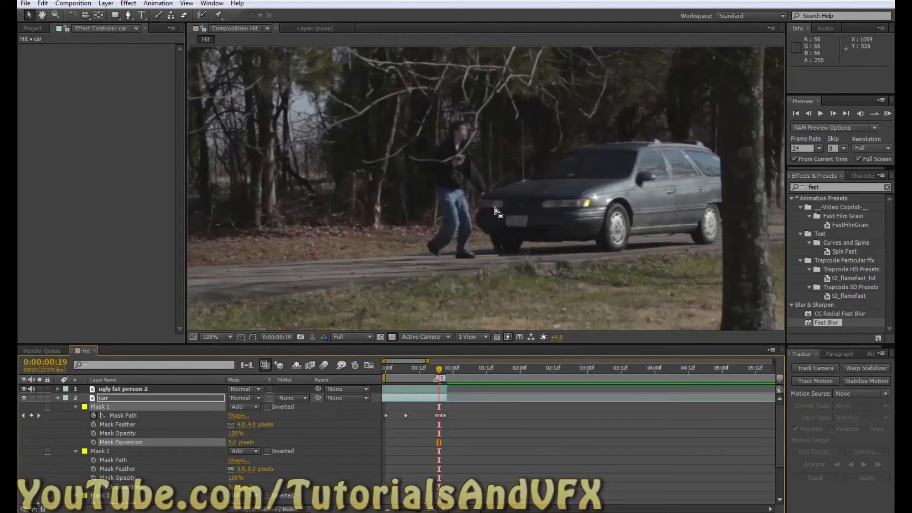
Set the Mask Feather of the car layer's Mask 3 to 8 pixels
click(109, 451)
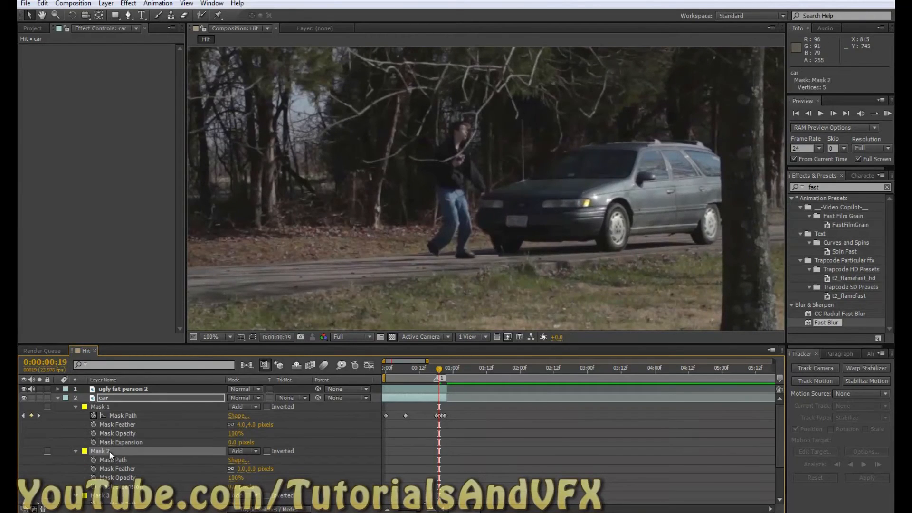
scroll(110, 451, down, 1)
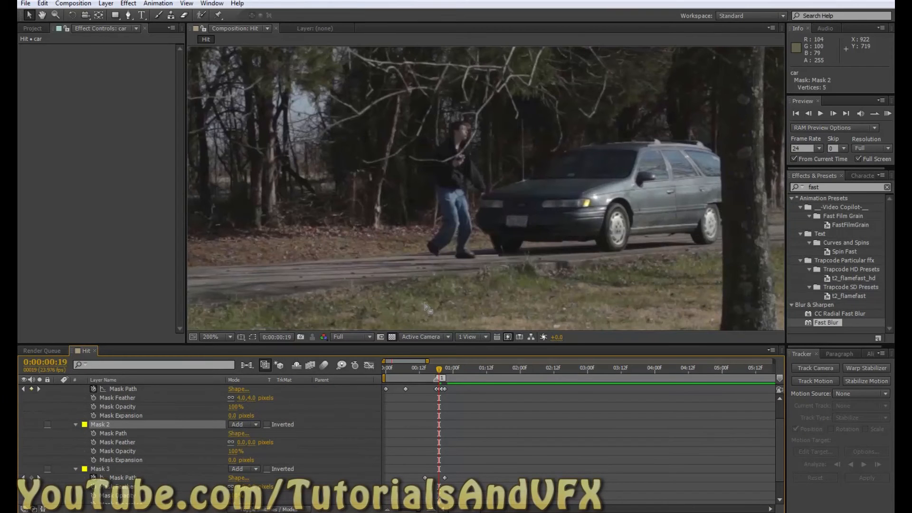
key(period)
scroll(199, 443, down, 1)
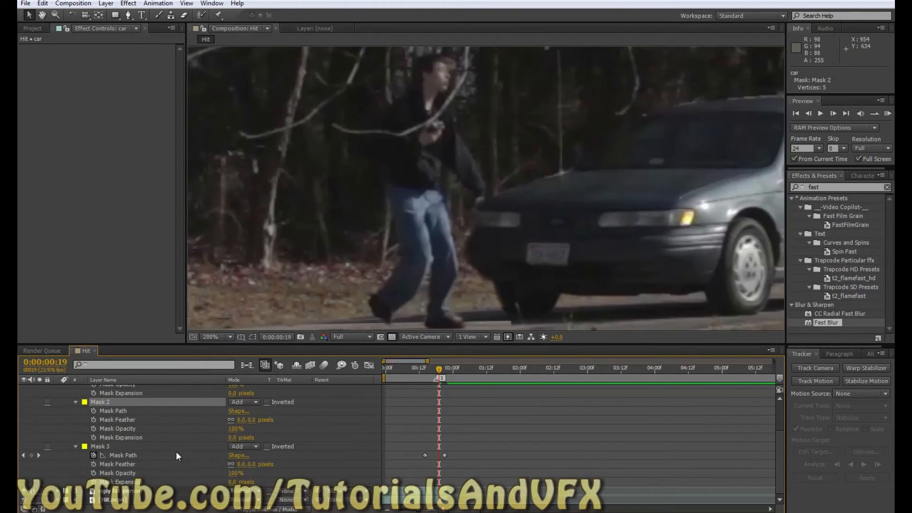
click(125, 448)
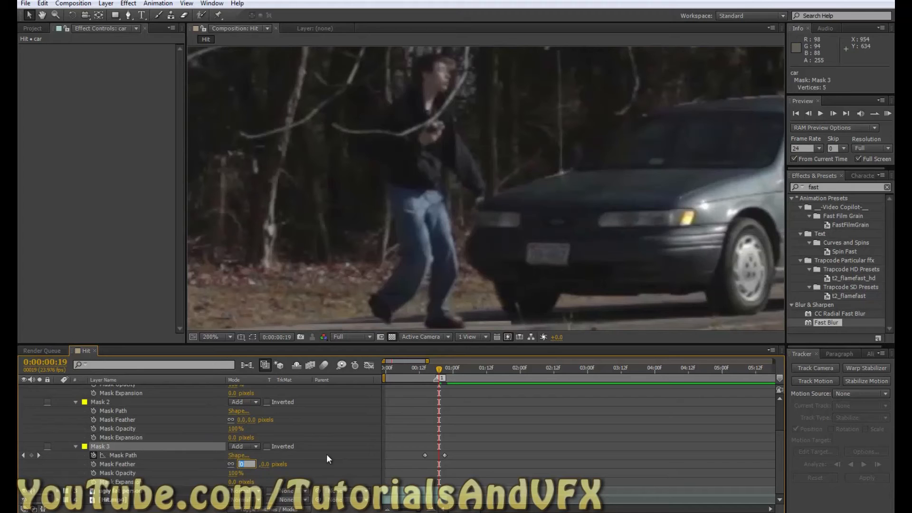
text(8)
click(320, 455)
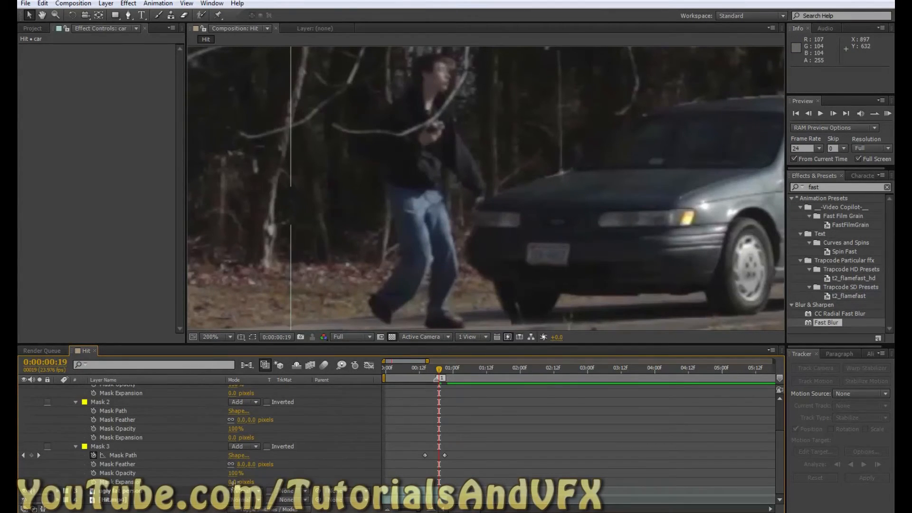
Set the Mask Feather of the car layer's Mask 3 to 4 pixels and adjust its Mask Expansion
click(232, 482)
drag(231, 482, 232, 482)
click(242, 464)
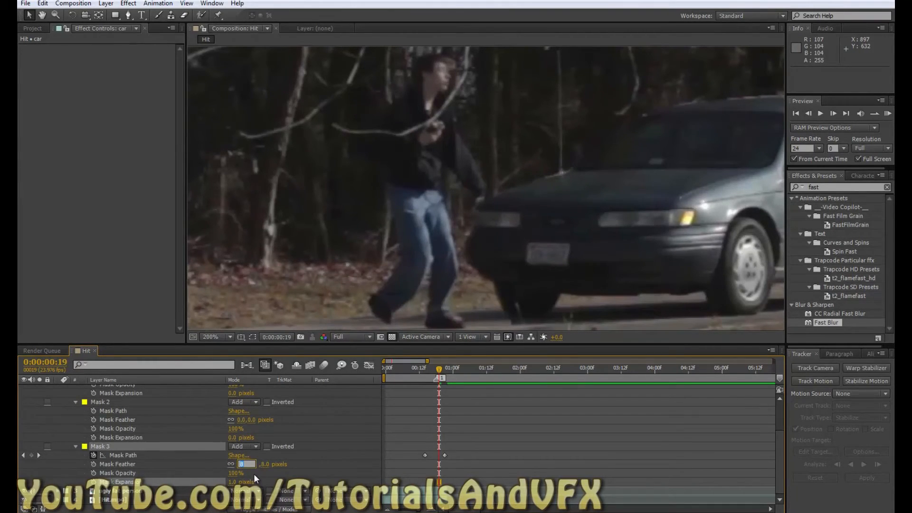
text(4)
key(Return)
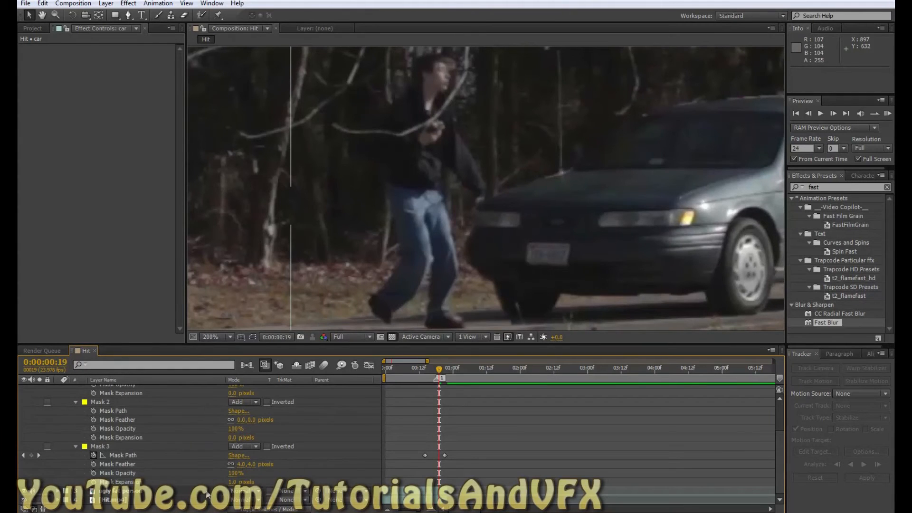
drag(232, 483, 232, 483)
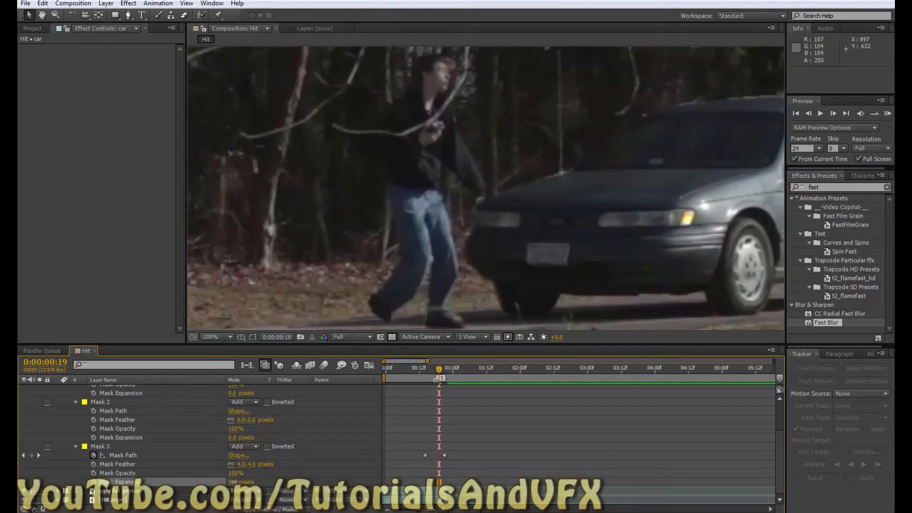
Show the mask outlines and reveal all mask properties of the ugly fat person 2 layer
click(251, 337)
click(251, 338)
scroll(158, 439, up, 3)
click(118, 389)
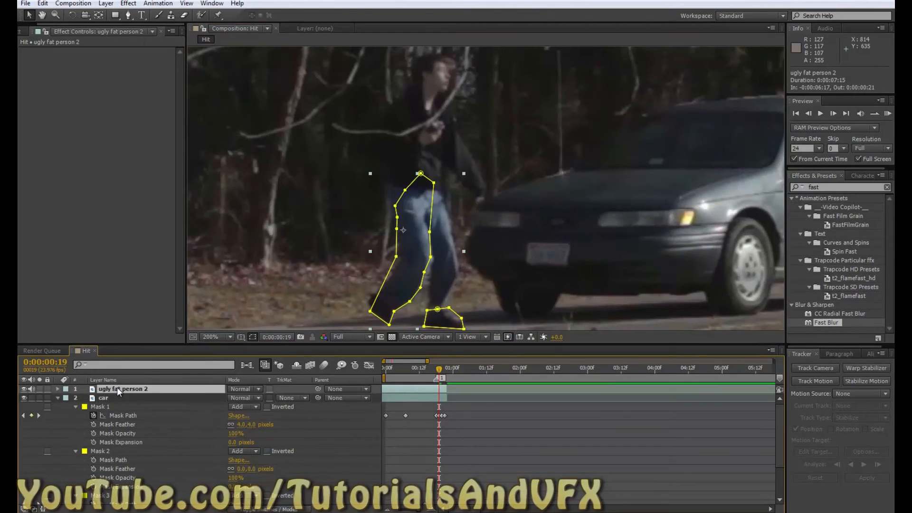
key(m)
key(m)
Raise the upper points of Mask 2 above the front shoe on ugly fat person 2 at 0:00:00:19, and check without outlines
click(110, 399)
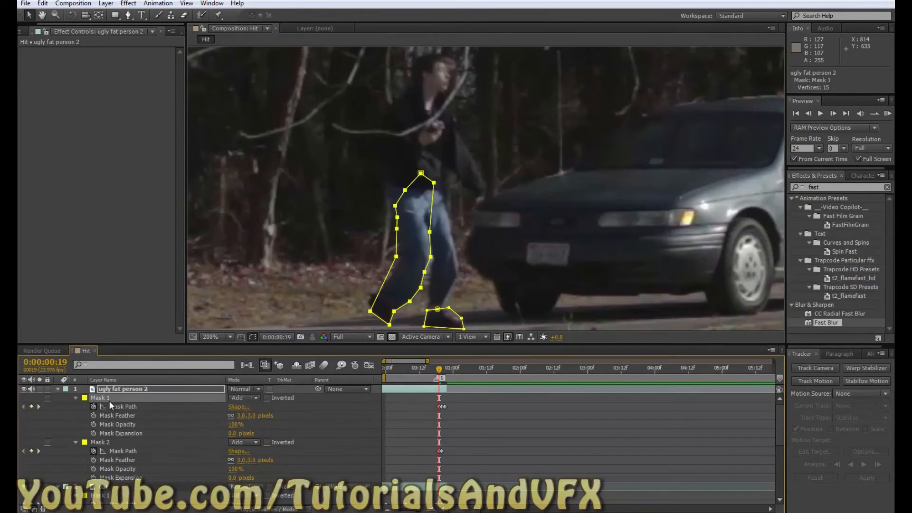
click(104, 442)
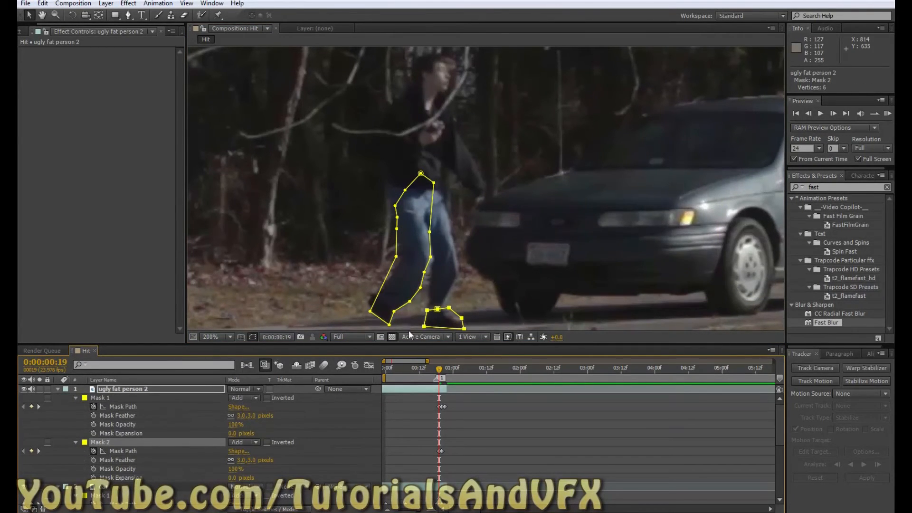
mouse_move(437, 310)
mouse_down()
mouse_move(438, 299)
mouse_move(427, 302)
mouse_move(447, 304)
mouse_up()
key(ctrl+z)
click(461, 300)
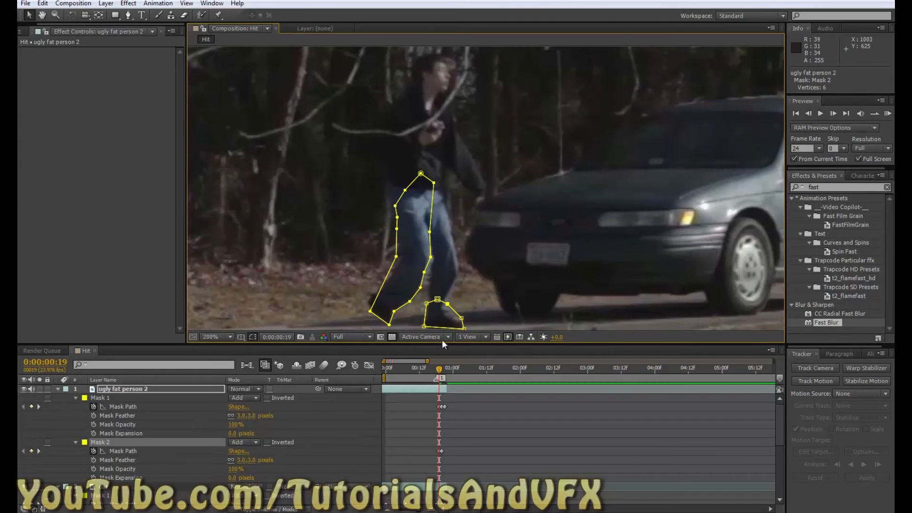
click(253, 336)
scroll(521, 261, down, 1)
scroll(518, 267, up, 1)
At 0:00:00:20, move the top point of Mask 2 on ugly fat person 2 higher above the foot, and hide the outlines
key(Page_Down)
scroll(508, 285, down, 1)
scroll(489, 280, up, 1)
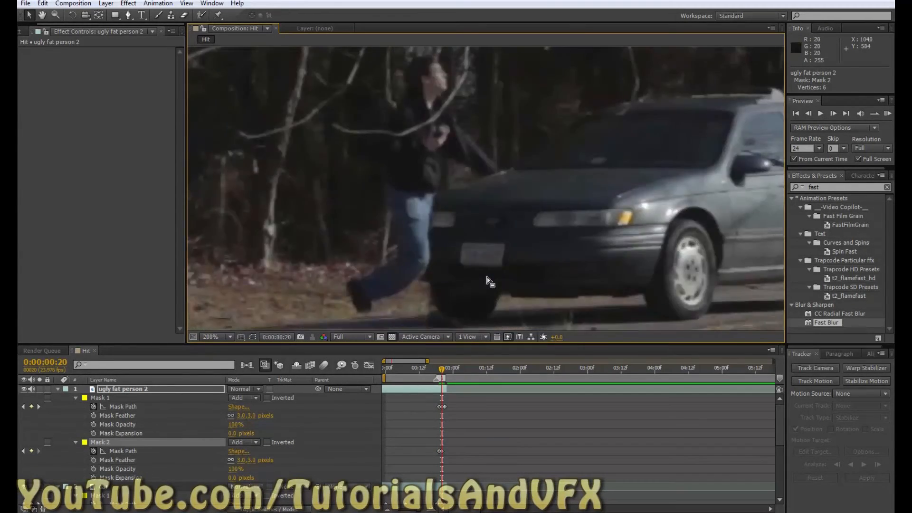
click(258, 333)
drag(440, 311, 431, 295)
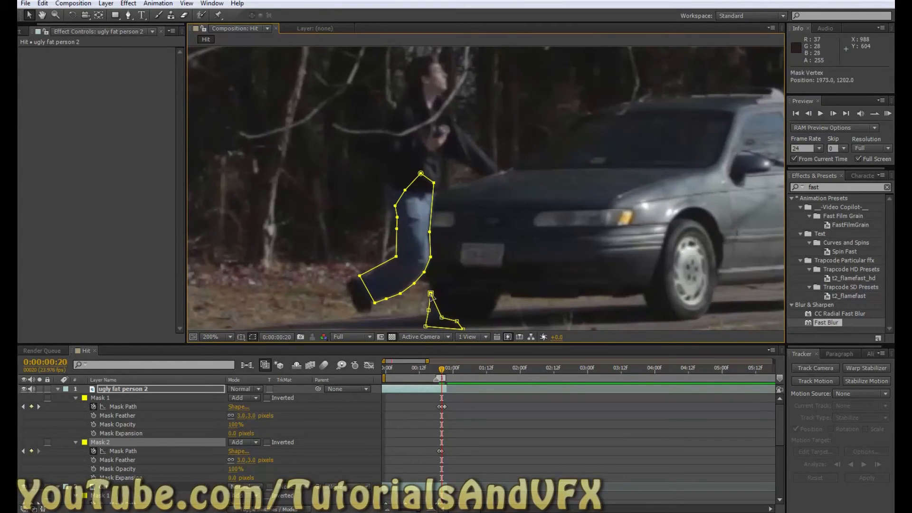
click(253, 336)
At 0:00:00:21, tighten Mask 1 of ugly fat person 2 along both sides of the leg and check the whole shot
key(Page_Down)
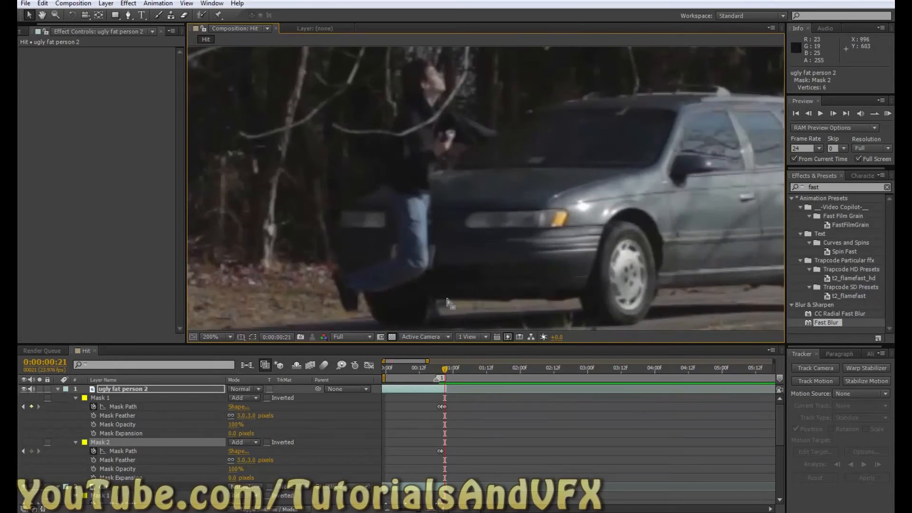
scroll(451, 292, down, 2)
scroll(452, 259, up, 1)
click(253, 336)
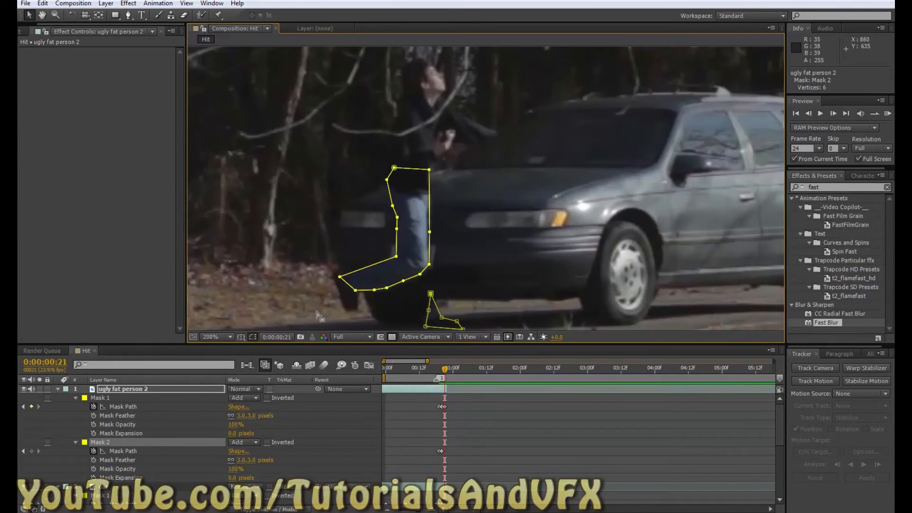
click(431, 231)
drag(429, 265, 398, 217)
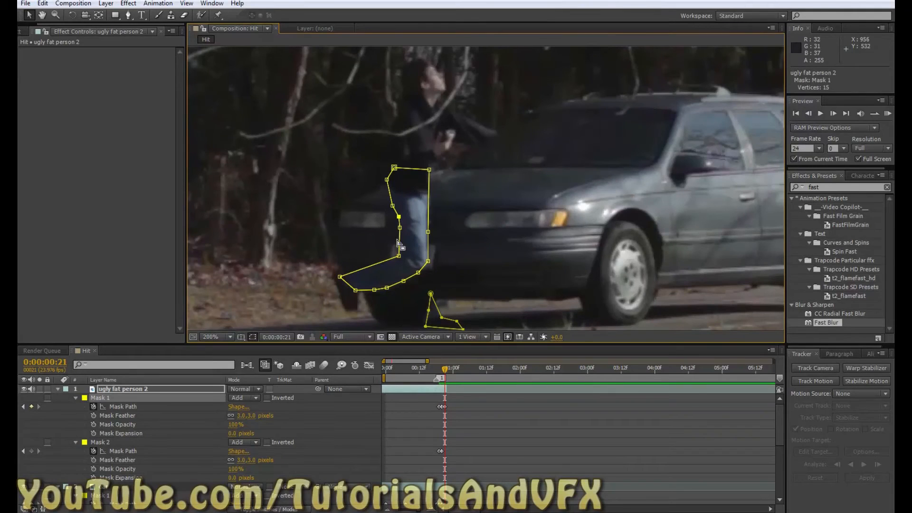
click(254, 337)
scroll(399, 262, down, 1)
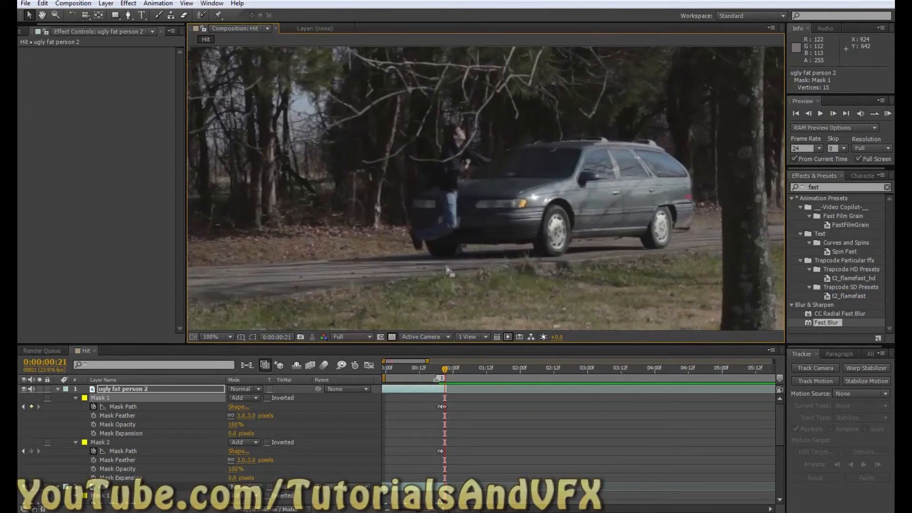
Step back and forth through the impact frames between 0:00:00:17 and 0:00:00:21 to examine the leg and car blend
key(Page_Up)
key(Page_Up)
key(Page_Up)
key(Page_Up)
key(Page_Up)
key(Page_Up)
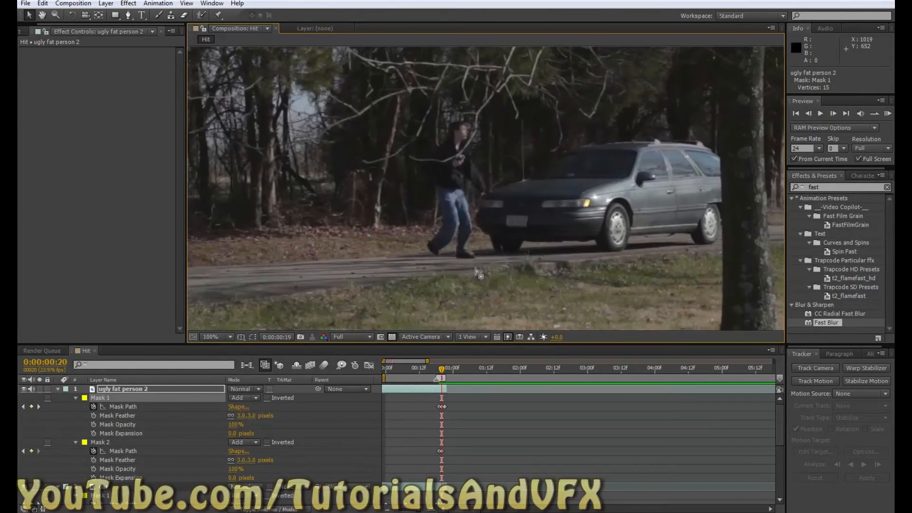
key(Page_Down)
key(Page_Down)
key(Page_Down)
key(Page_Down)
key(Page_Down)
key(Page_Down)
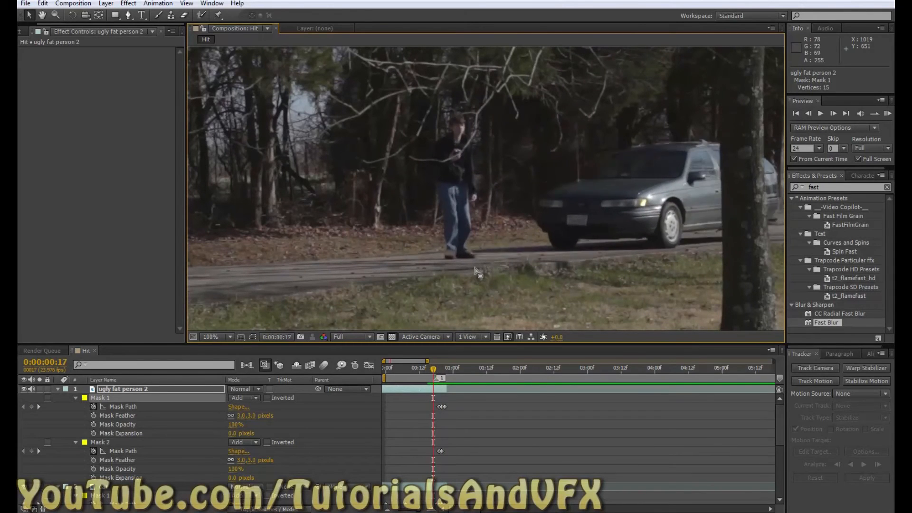
key(Page_Up)
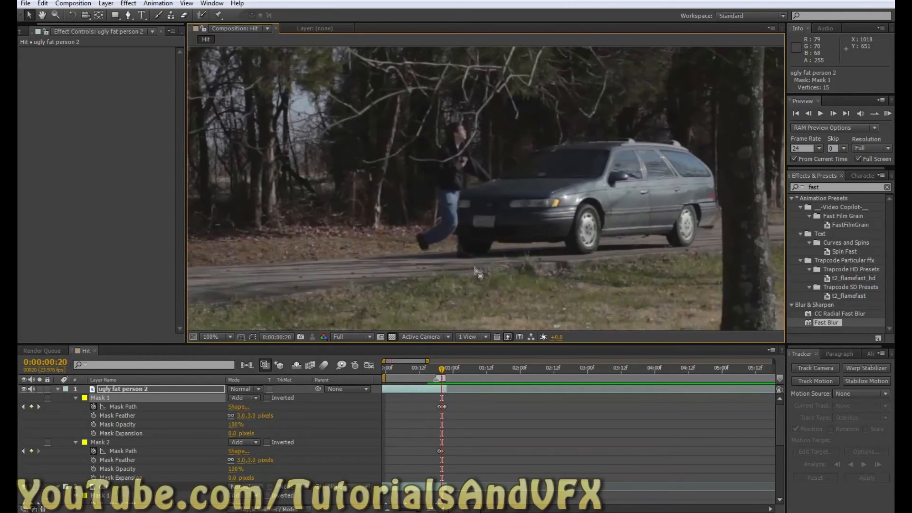
Add a black 1920 x 1080 solid as the uppermost layer and make it start at 0:00:00:21
key(ctrl+y)
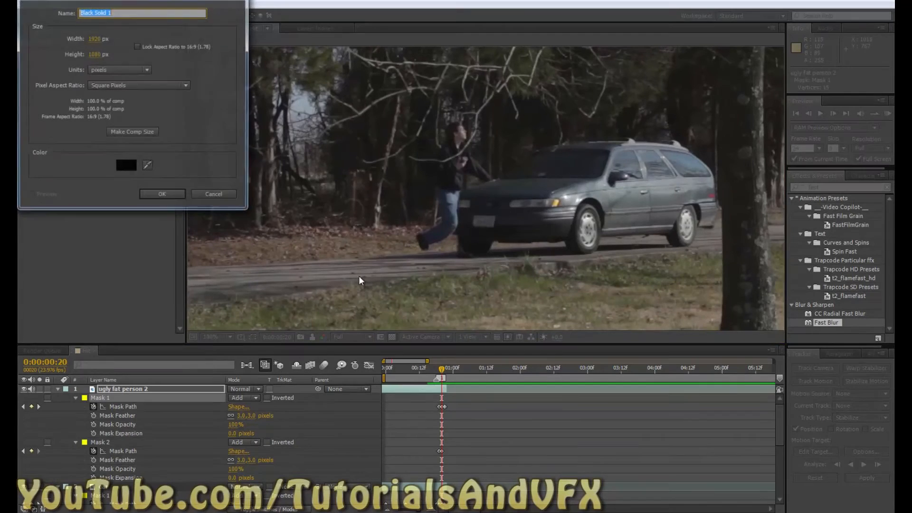
click(180, 195)
drag(433, 389, 485, 389)
key(Page_Down)
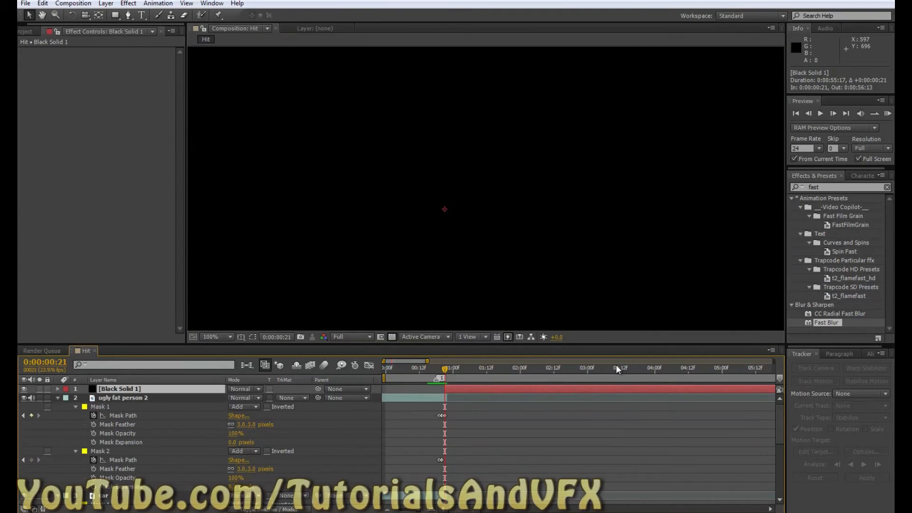
Review the shot through the car impact and the cut to black, and examine the full frame at 0:00:00:17
click(432, 366)
click(503, 368)
click(394, 368)
key(Page_Down)
key(Page_Down)
key(Page_Down)
key(Page_Down)
key(Page_Down)
key(Page_Down)
key(Page_Down)
key(Page_Down)
key(Page_Down)
key(Page_Down)
key(Page_Down)
key(Page_Down)
key(Page_Down)
key(Page_Down)
key(Page_Down)
key(Page_Down)
key(Page_Down)
key(Page_Down)
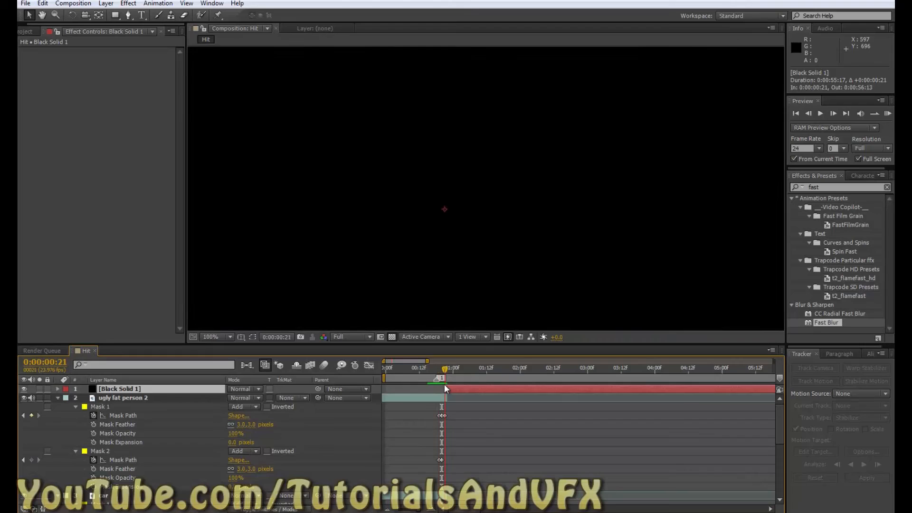
drag(444, 384, 434, 380)
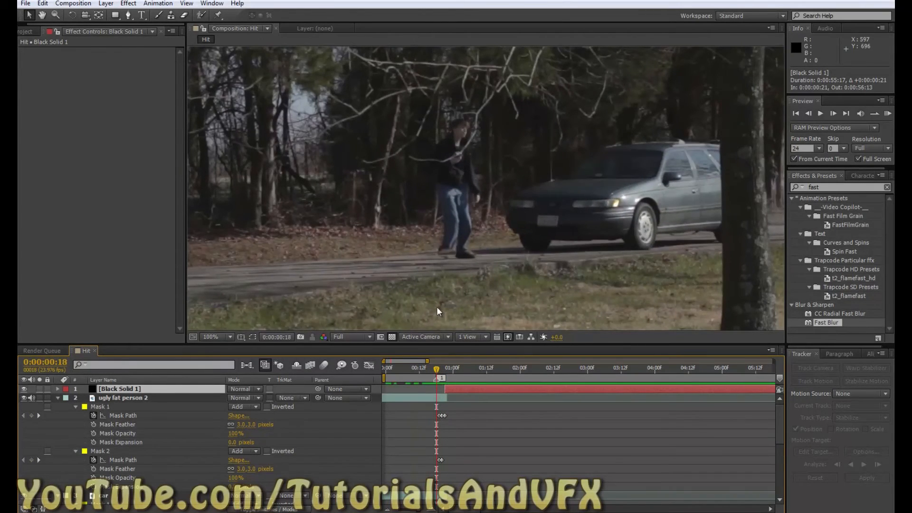
scroll(432, 246, down, 2)
scroll(485, 190, up, 2)
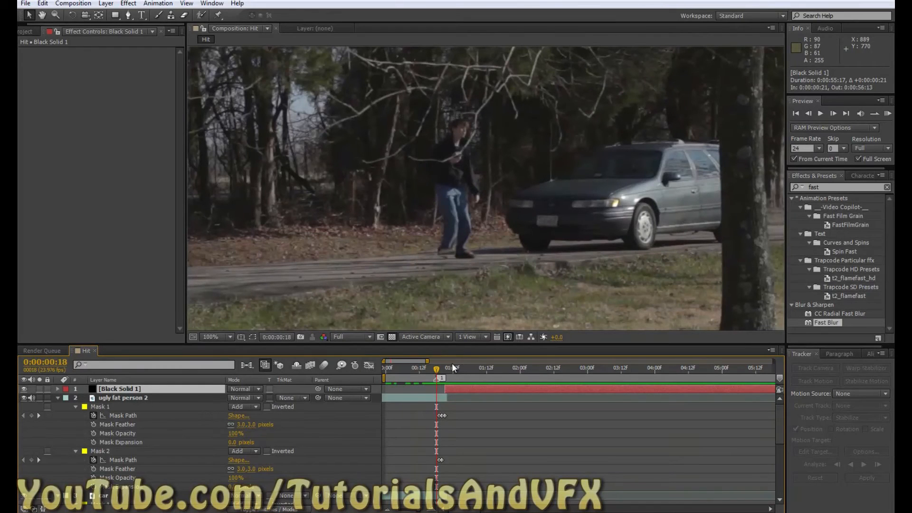
mouse_move(435, 369)
mouse_down()
mouse_move(376, 374)
mouse_move(454, 377)
mouse_move(423, 377)
mouse_move(435, 381)
mouse_up()
scroll(391, 226, down, 2)
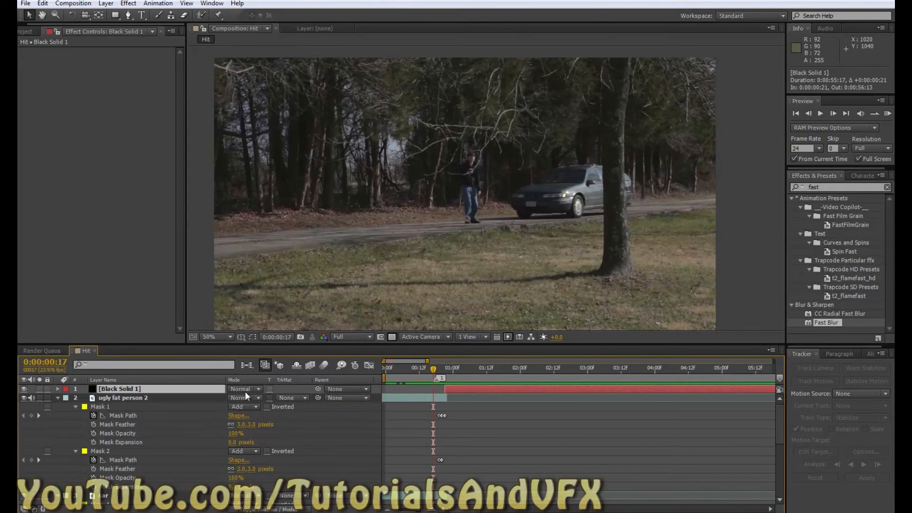
Pre-compose all layers of the Hit composition, moving all attributes into the new composition
click(126, 397)
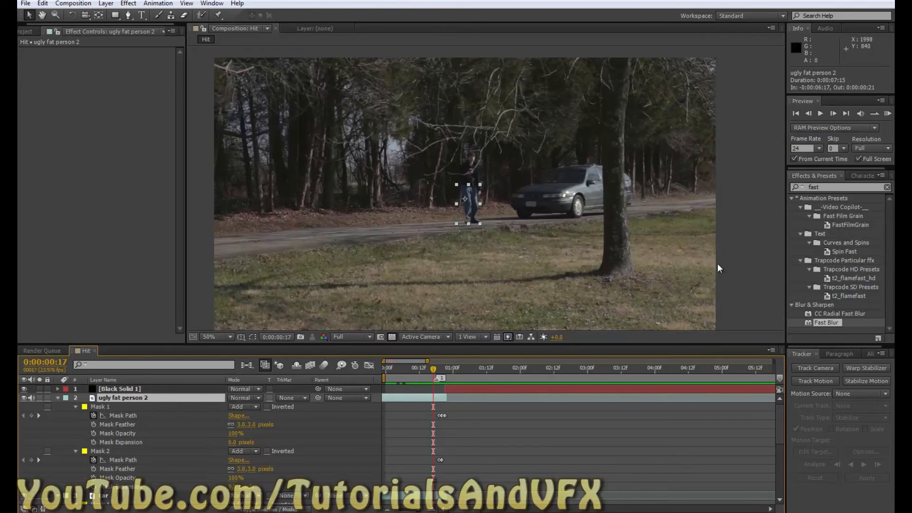
key(ctrl+a)
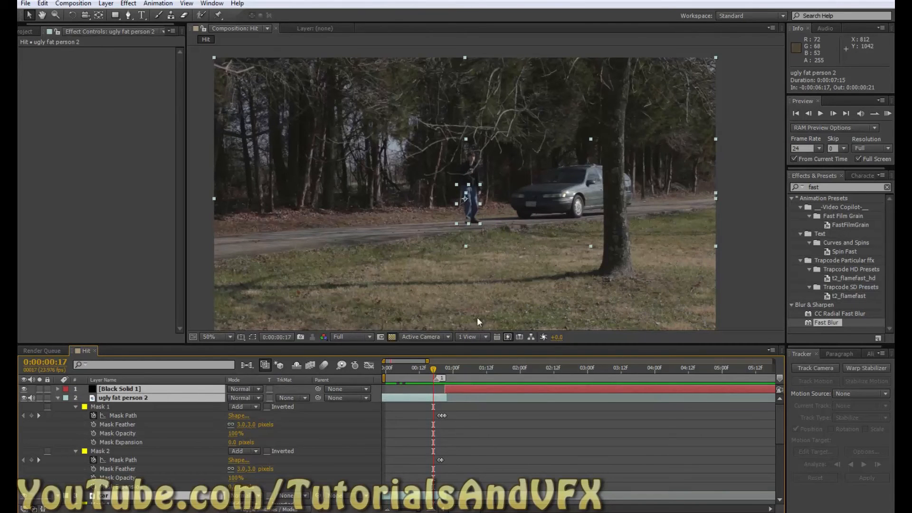
mouse_move(432, 369)
mouse_down()
mouse_move(445, 374)
mouse_move(436, 371)
mouse_up()
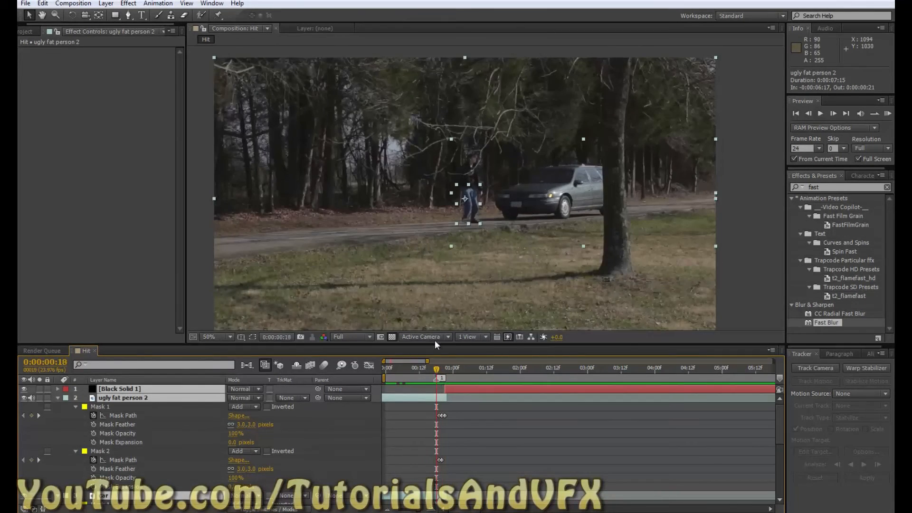
click(106, 3)
click(146, 383)
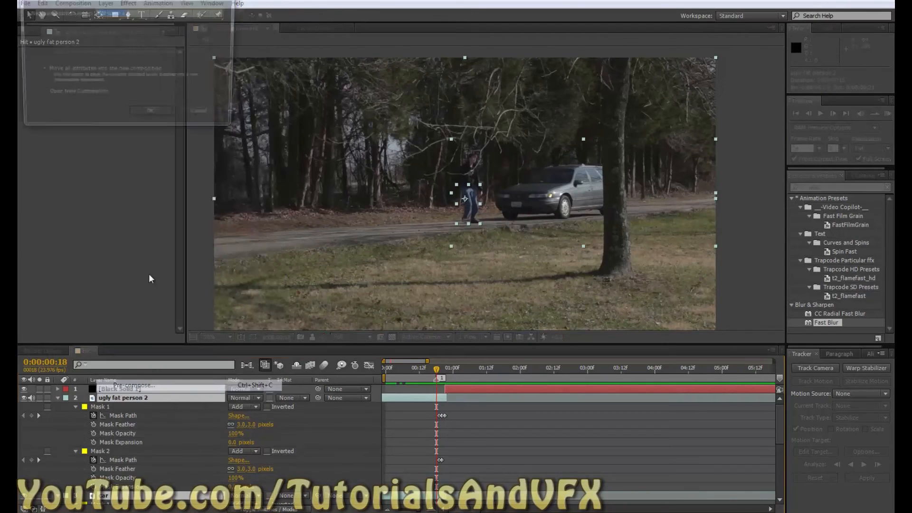
click(148, 114)
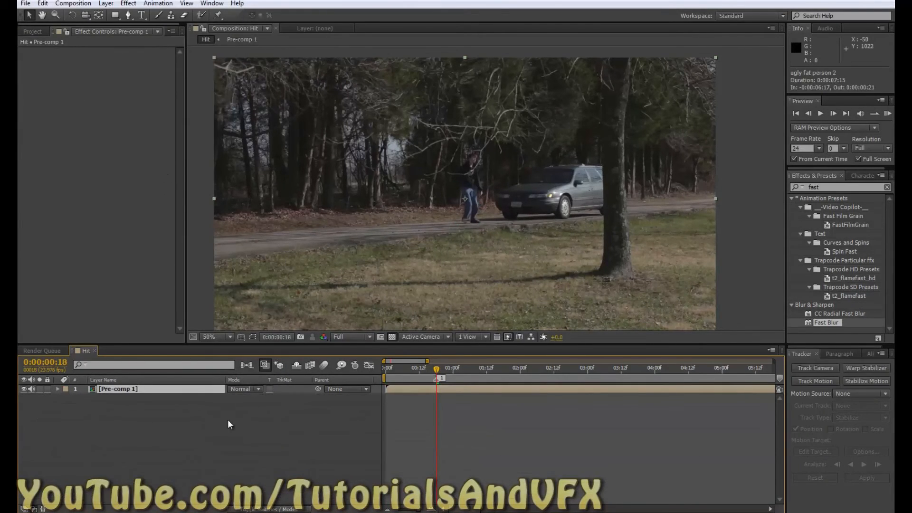
Reveal the pre-comp layer's Position property, go to 0:00:00:15, and open the pre-comp before returning to the Hit composition
click(150, 398)
click(141, 392)
key(p)
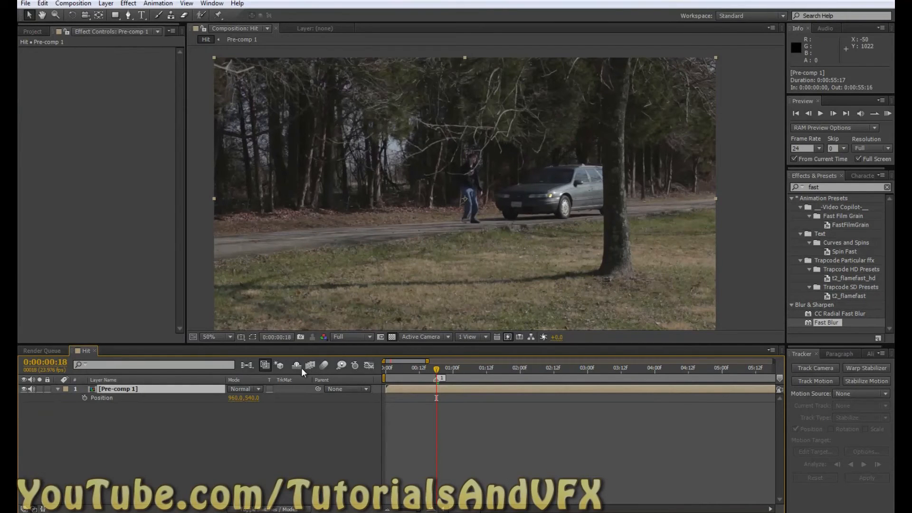
mouse_move(434, 368)
mouse_down()
mouse_move(386, 371)
mouse_move(438, 375)
mouse_move(398, 381)
mouse_move(426, 380)
mouse_up()
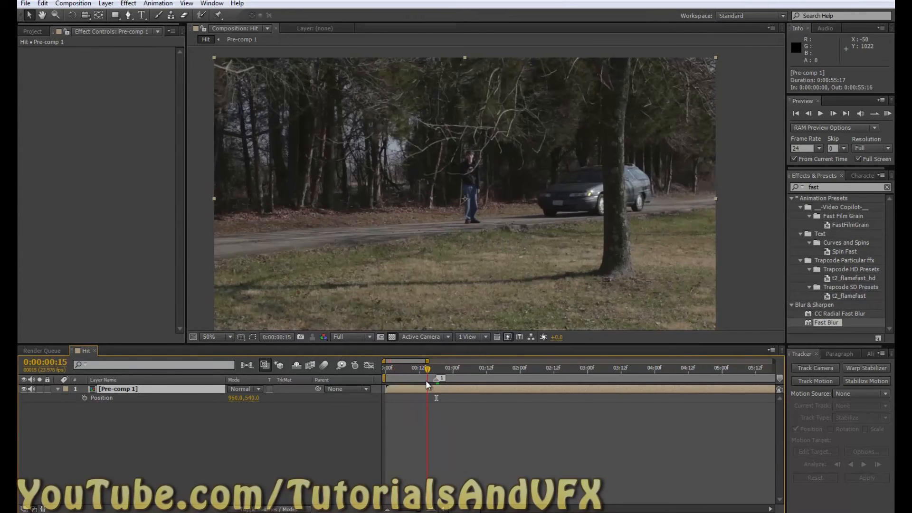
double_click(128, 389)
click(85, 352)
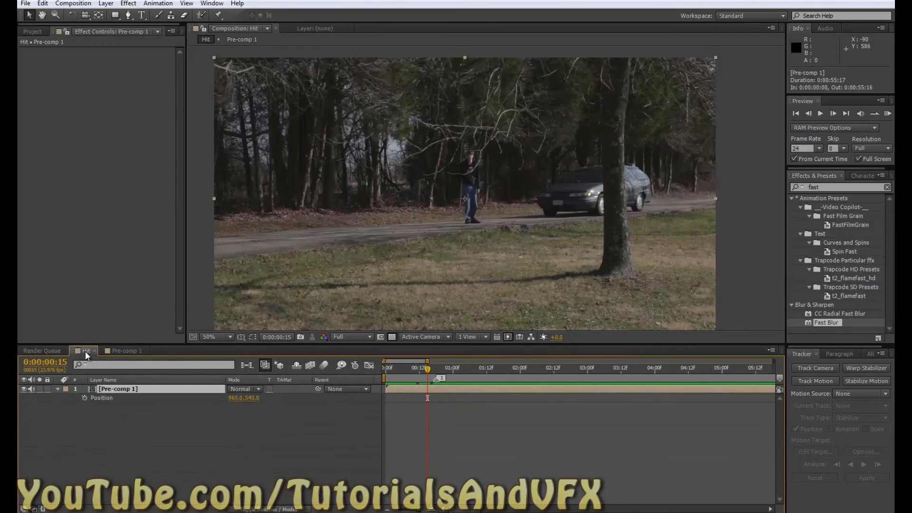
Add the expression wiggle(3,25) to the pre-comp layer's Position property
drag(346, 346, 345, 359)
mouse_move(422, 383)
mouse_down()
mouse_move(386, 385)
mouse_move(444, 391)
mouse_move(426, 389)
mouse_up()
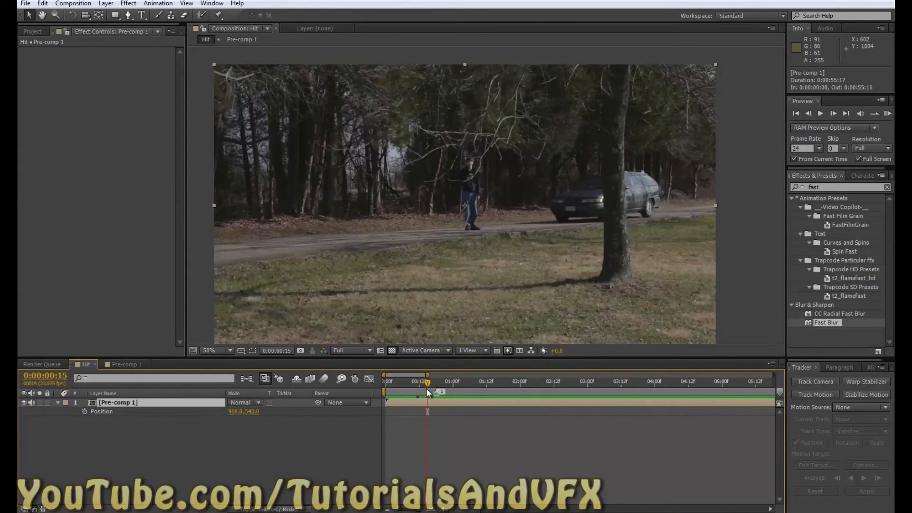
click(271, 456)
click(141, 403)
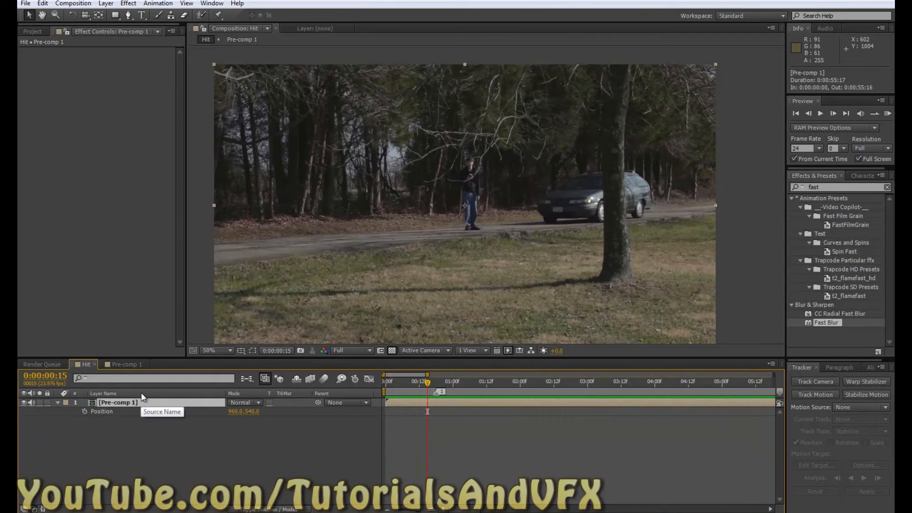
click(88, 412)
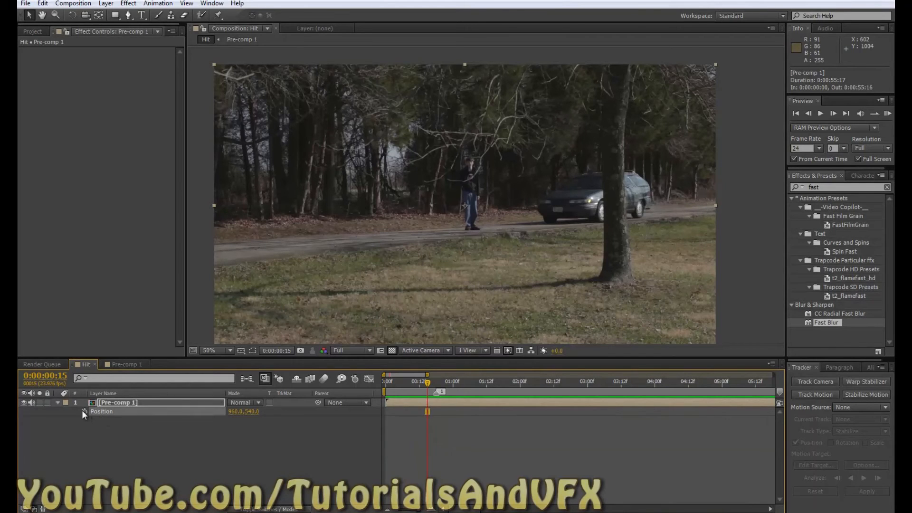
alt+click(85, 412)
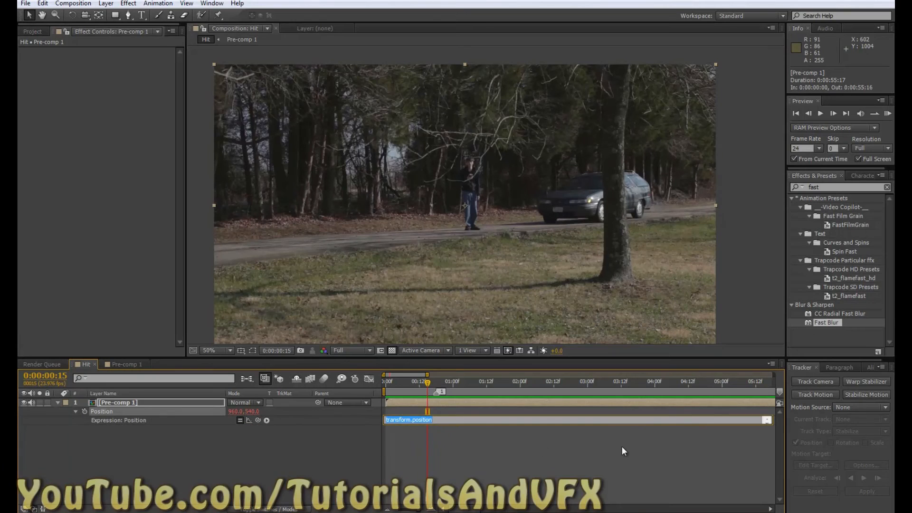
text(wiggle(3,25)
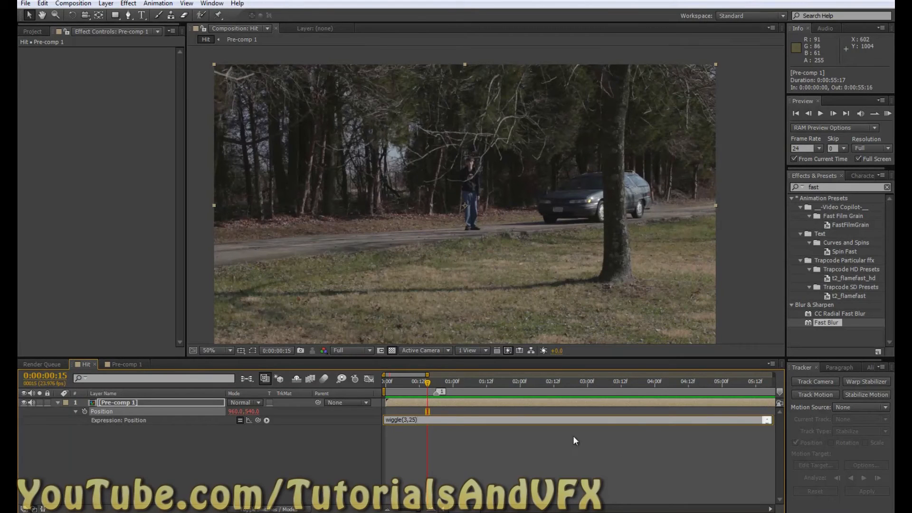
click(338, 450)
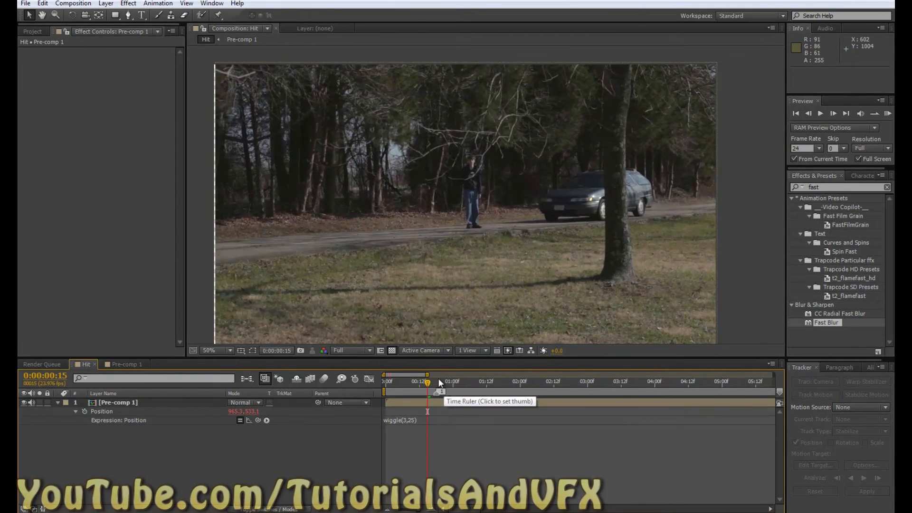
Check the frame edges at 0:00:00:09 and scale the pre-comp layer up to 104%
mouse_move(409, 394)
mouse_down()
mouse_move(417, 383)
mouse_move(393, 383)
mouse_move(410, 382)
mouse_up()
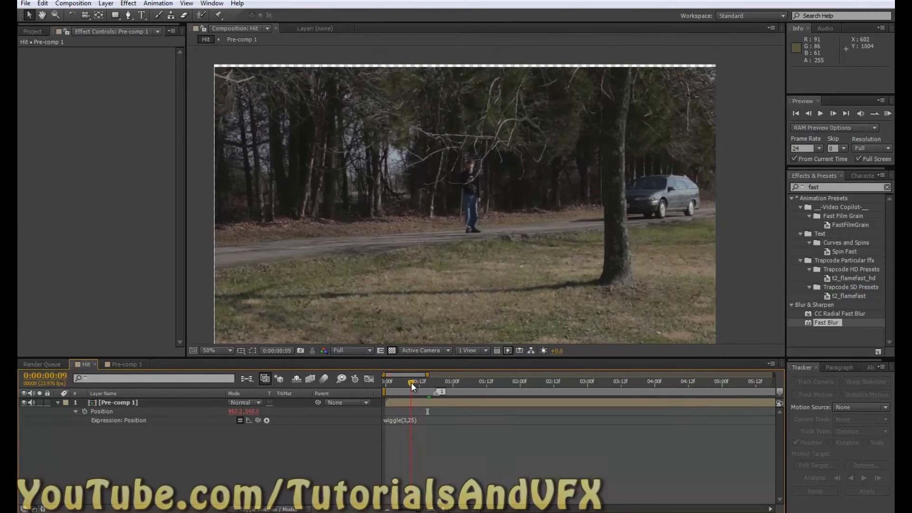
click(122, 402)
key(s)
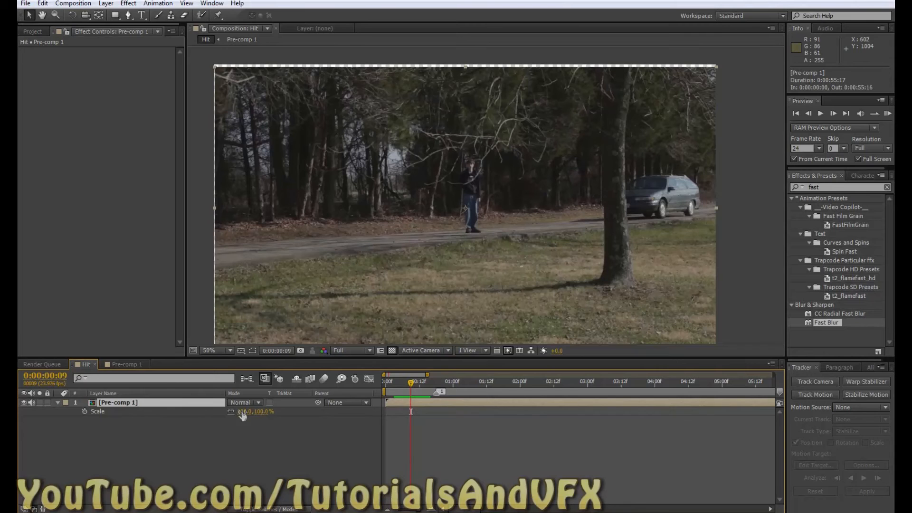
drag(245, 412, 263, 411)
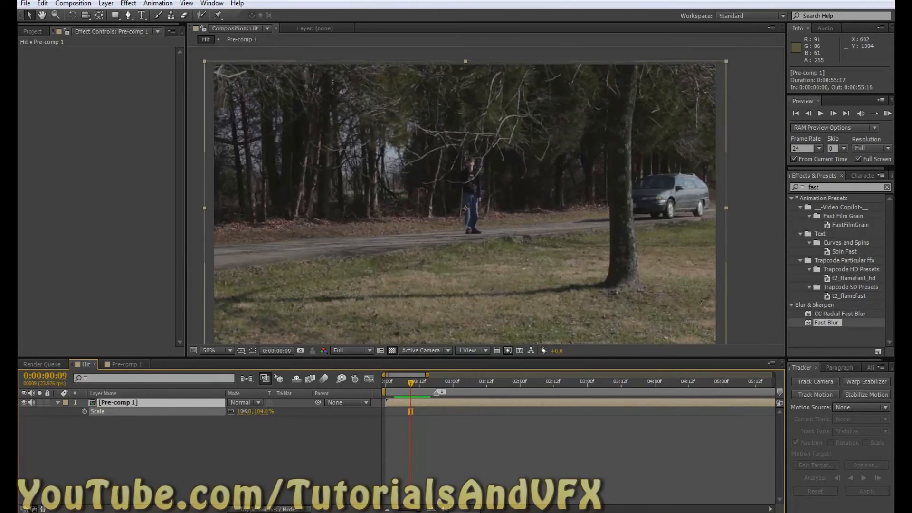
Play the shaking shot through the cut to black and preview it full screen from the first frame
key(space)
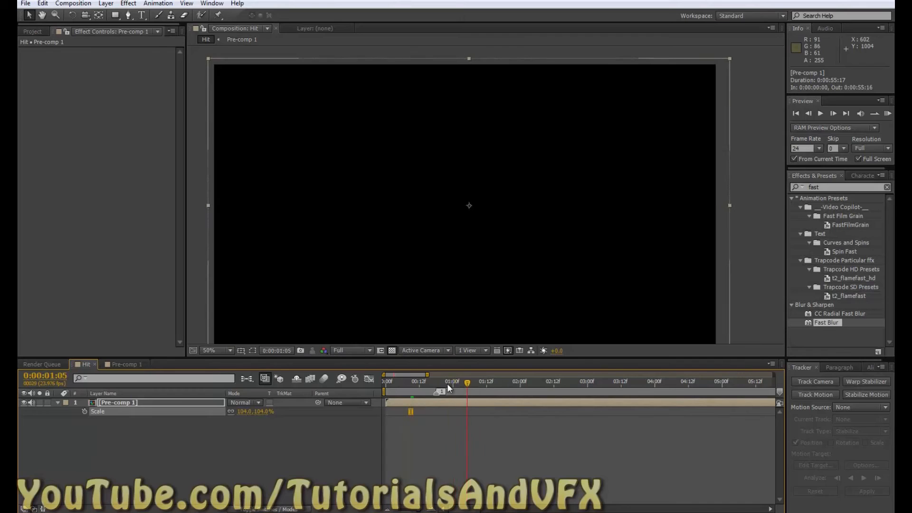
drag(446, 383, 381, 384)
click(886, 114)
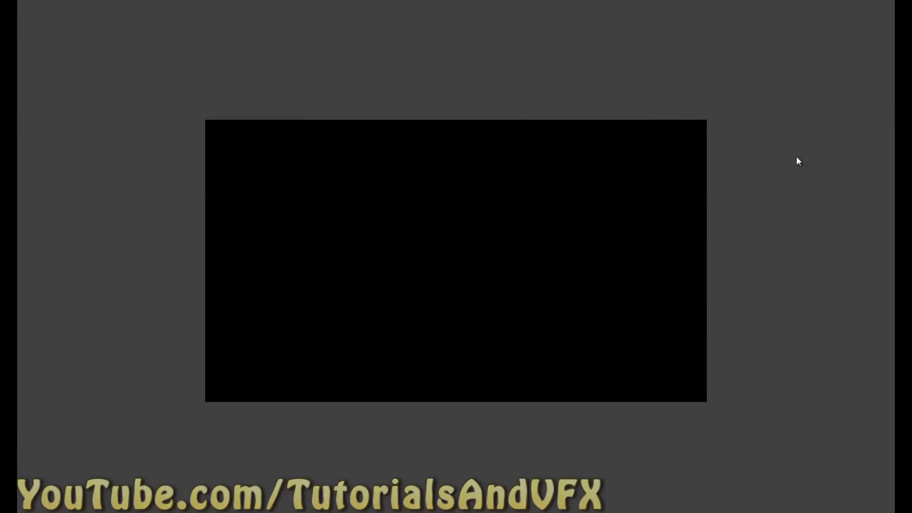
click(796, 156)
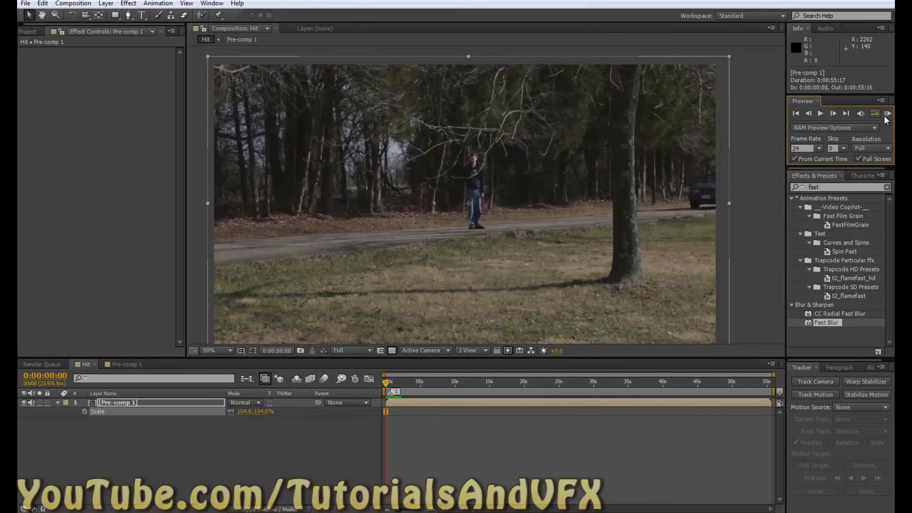
click(886, 115)
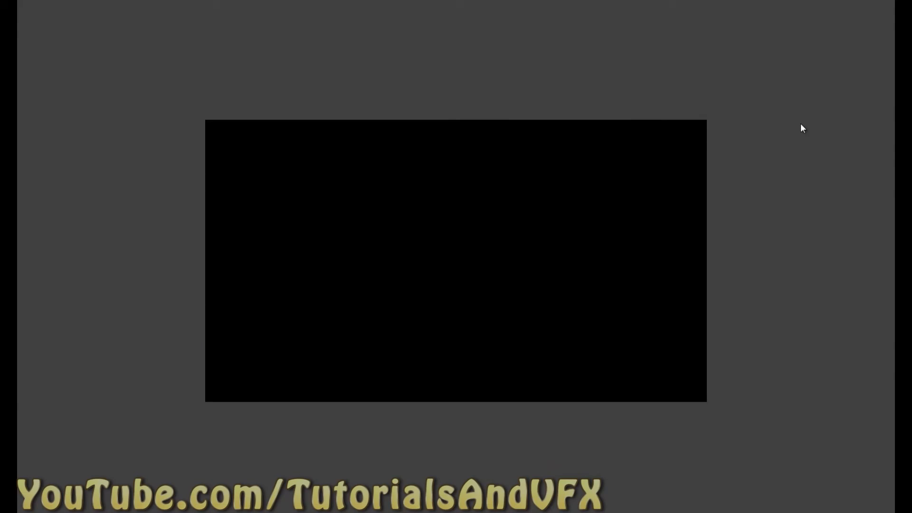
key(space)
Change the pre-comp layer's Position expression to wiggle(10,50) and play the shot
click(115, 404)
key(e)
key(e)
click(389, 422)
click(407, 421)
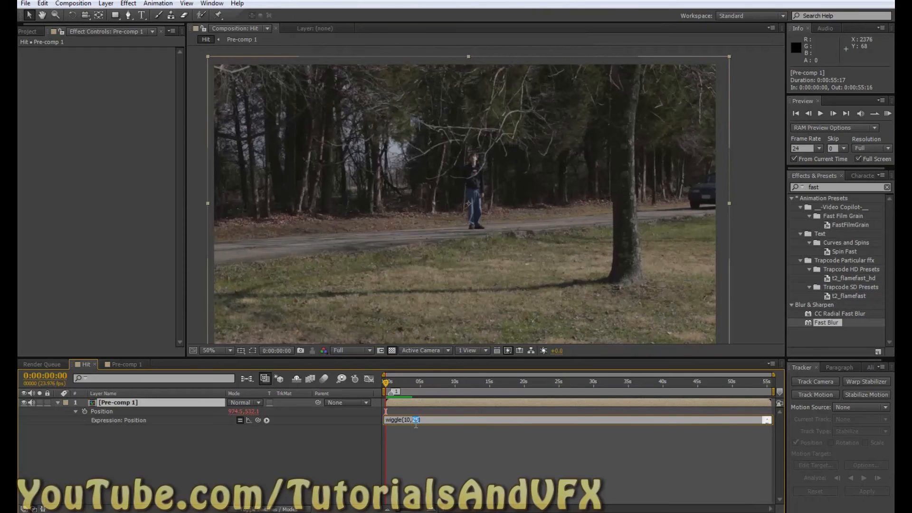
text(50)
click(350, 476)
key(space)
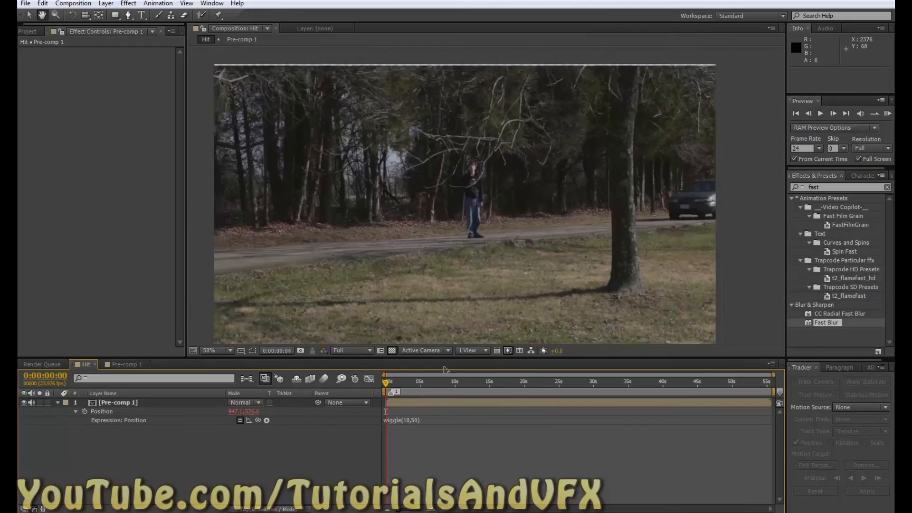
Reveal Scale alongside Position, enlarge the pre-comp layer to 113%, and play the shot from the start
click(115, 403)
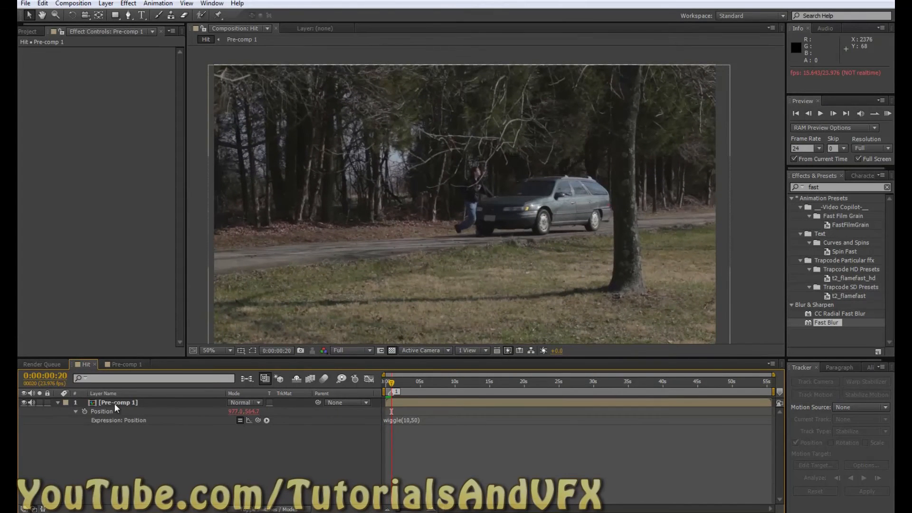
key(shift+s)
drag(258, 426, 263, 426)
mouse_move(390, 384)
mouse_down()
mouse_move(427, 387)
mouse_move(381, 390)
mouse_up()
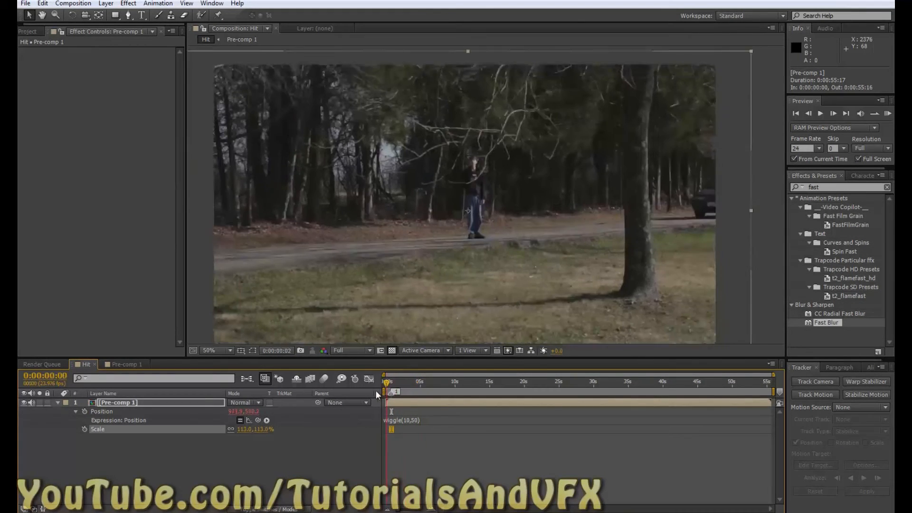
key(space)
Set the frequency in the pre-comp layer's wiggle expression to 2
click(410, 420)
click(409, 419)
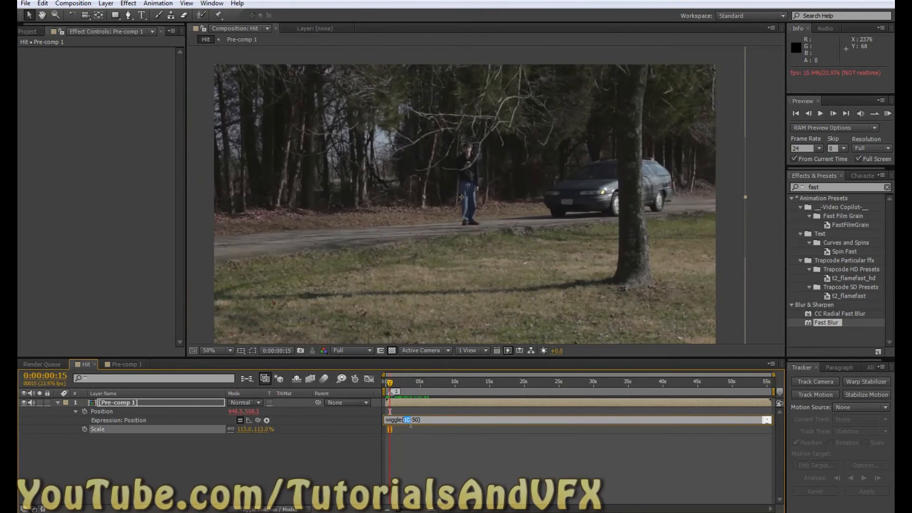
text(2)
click(434, 444)
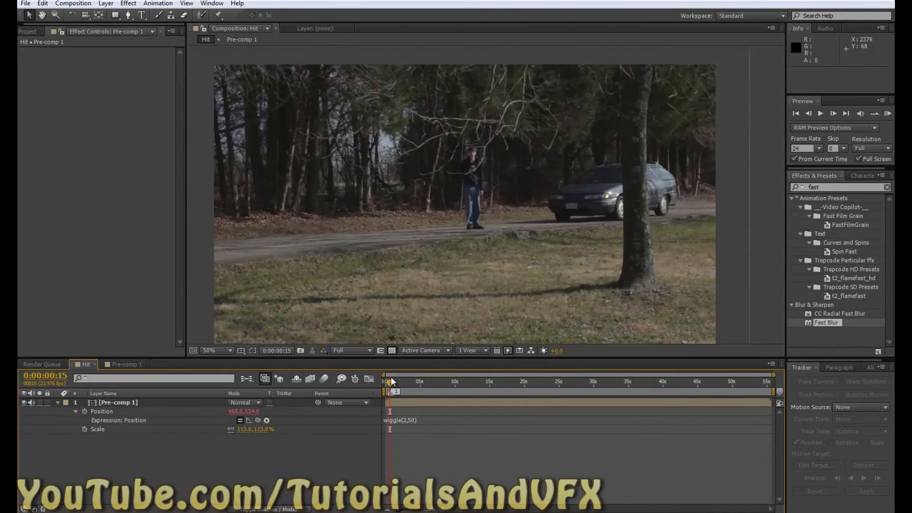
Preview the slower camera shake full screen from the first frame, and look inside the pre-comp before returning to the Hit composition
key(space)
drag(391, 382, 376, 382)
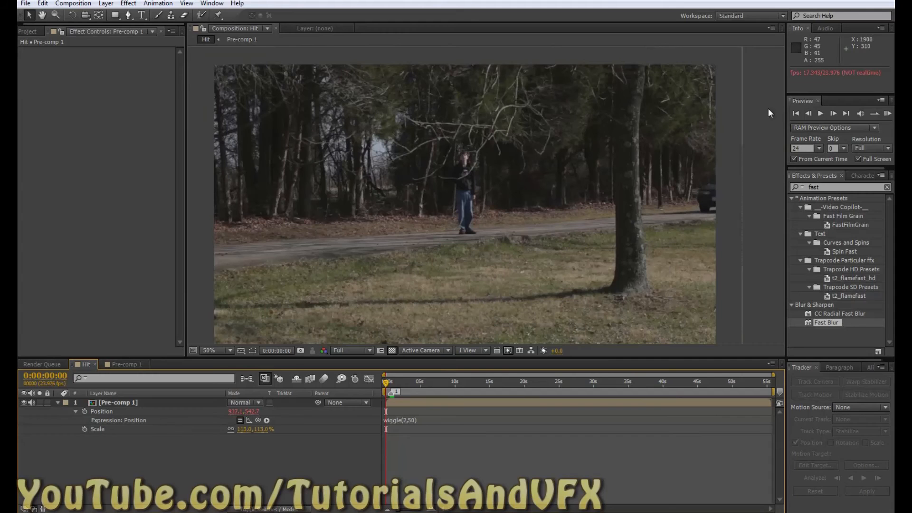
click(887, 114)
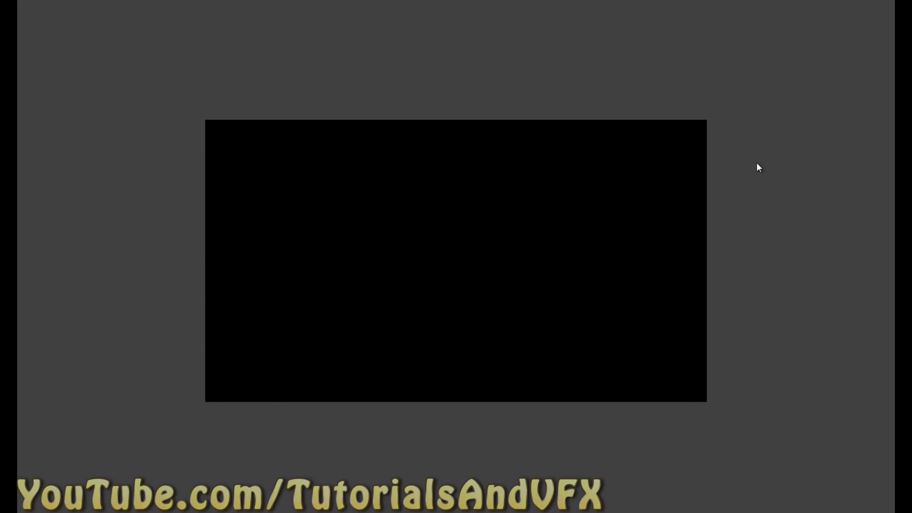
key(space)
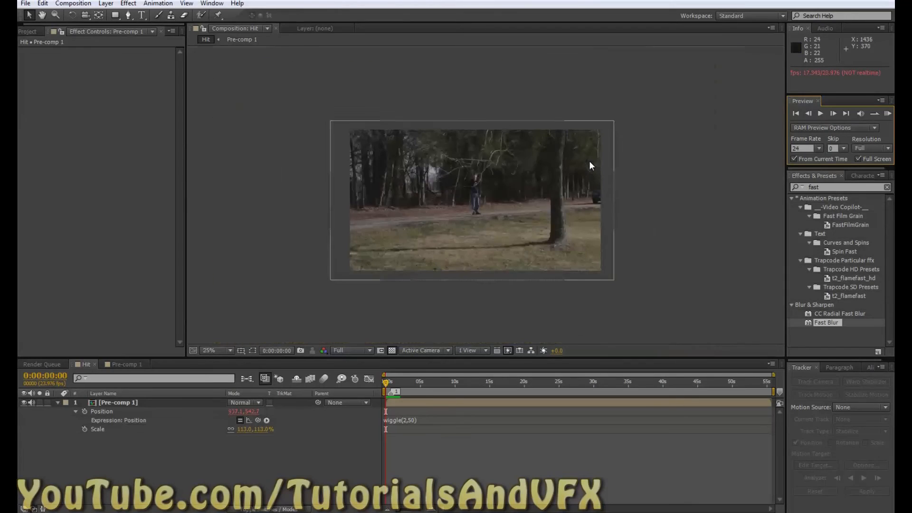
double_click(109, 401)
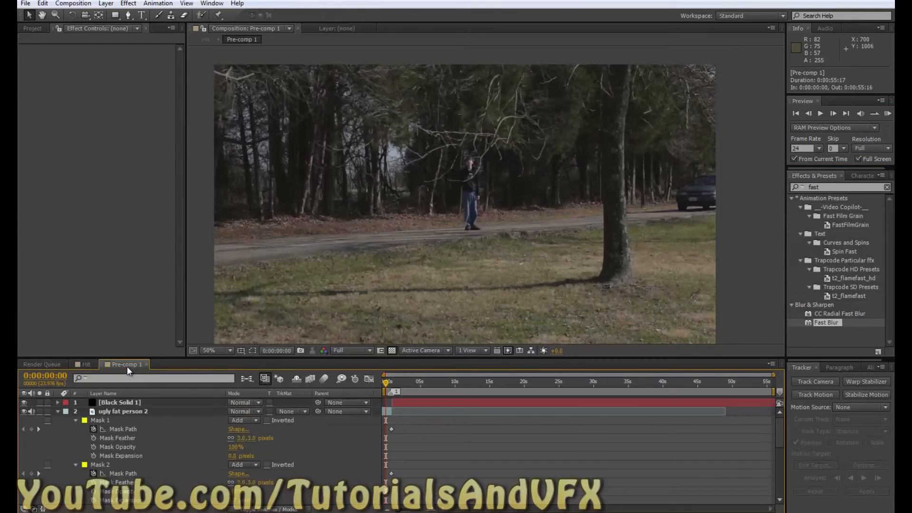
click(85, 365)
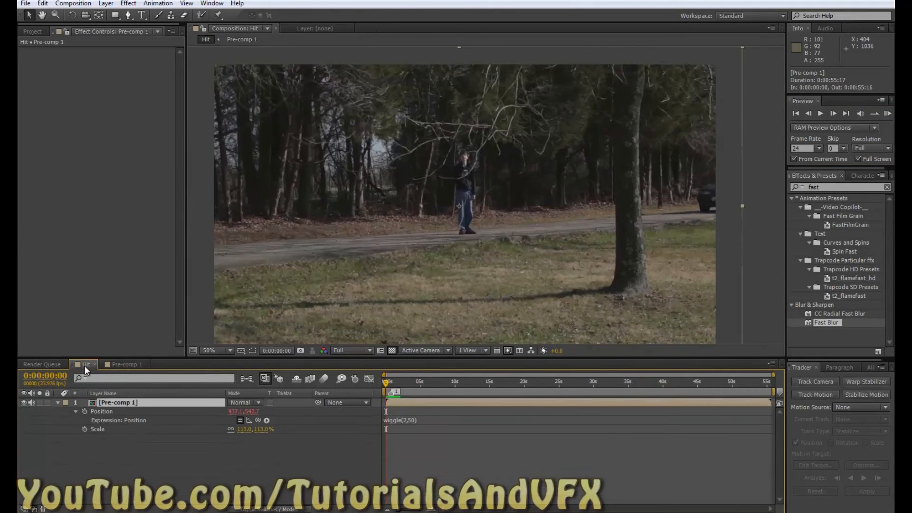
Add two adjustment layers above the pre-comp in the Hit composition
click(154, 428)
click(126, 401)
click(184, 465)
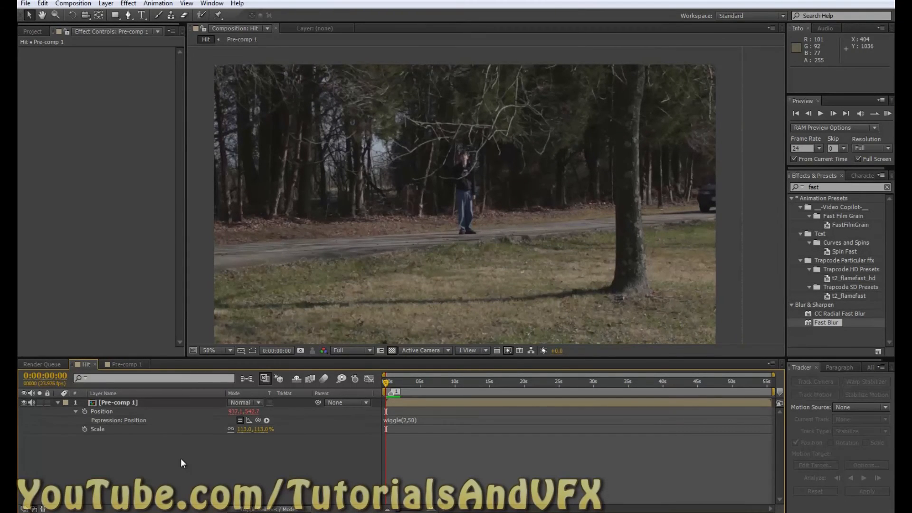
key(ctrl+alt+y)
key(ctrl+alt+y)
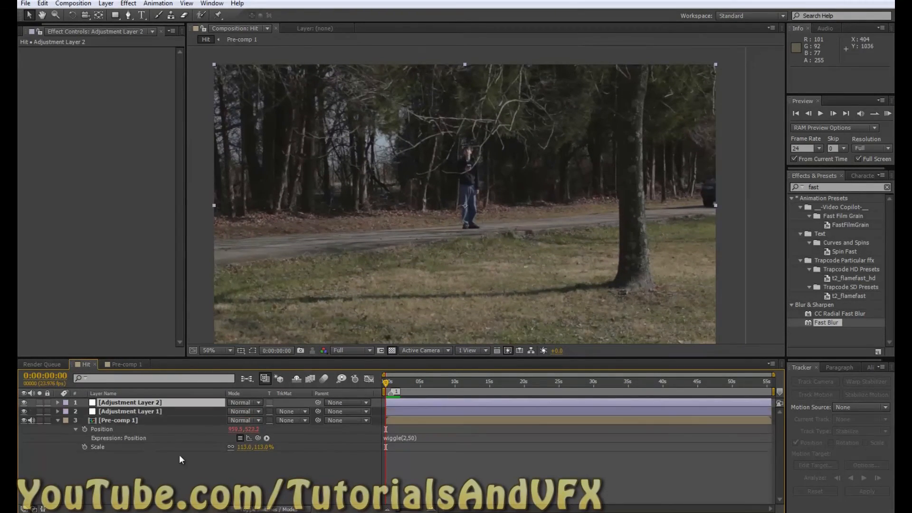
Apply Unsharp Mask to Adjustment Layer 1 with an Amount of 75 and inspect the sharpening around the man up close
click(138, 409)
key(ctrl+5)
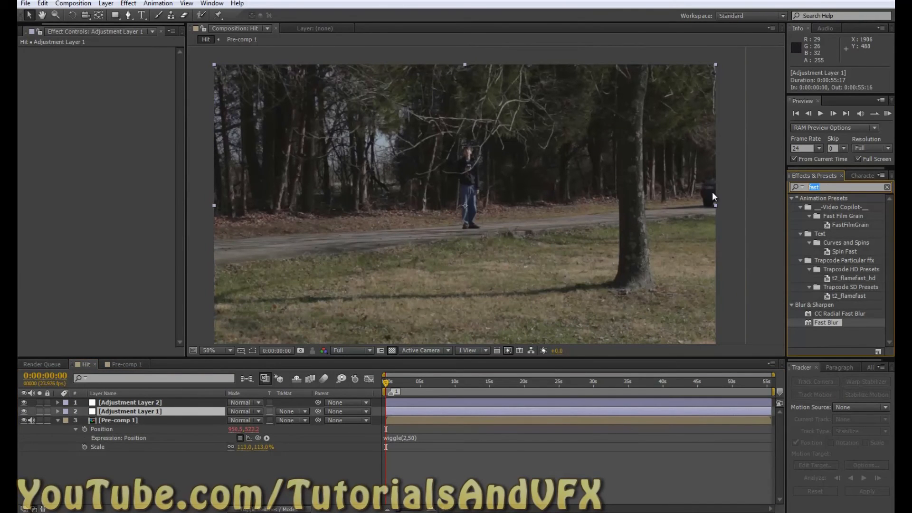
text(unsh)
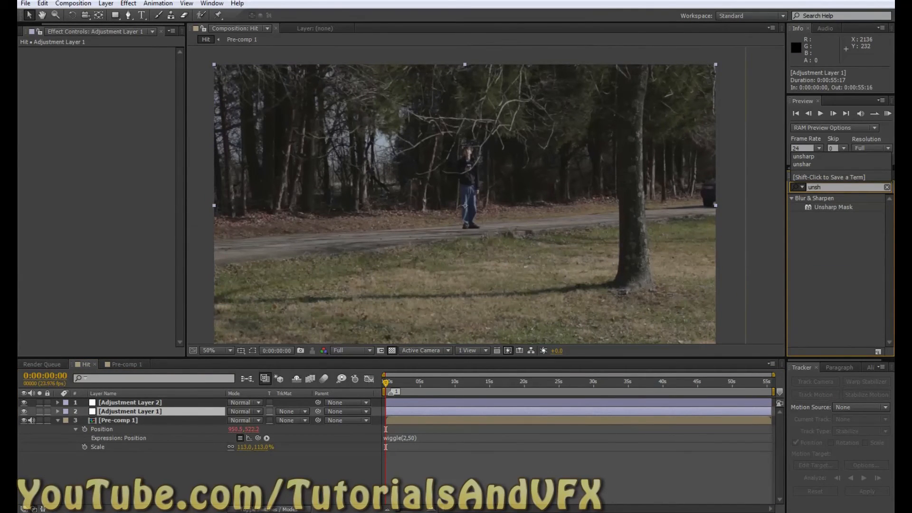
drag(803, 212, 61, 153)
click(115, 60)
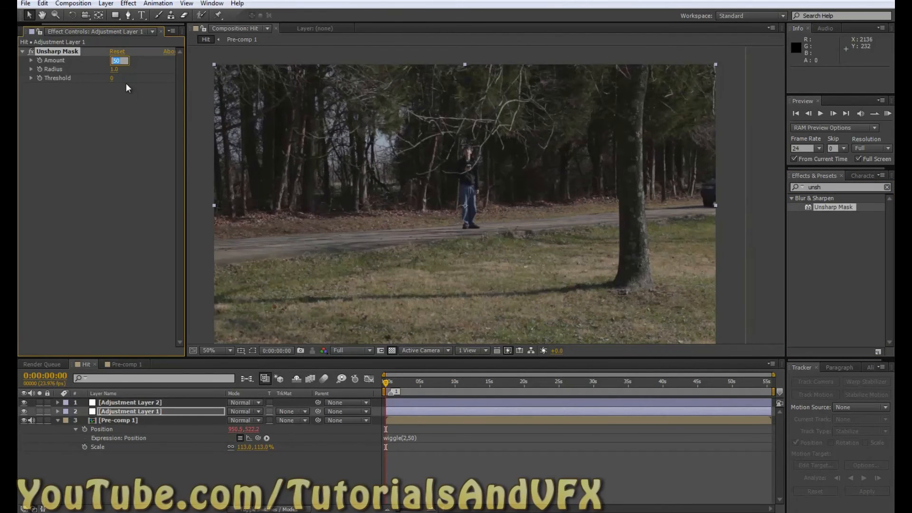
text(75)
key(Return)
scroll(494, 153, up, 4)
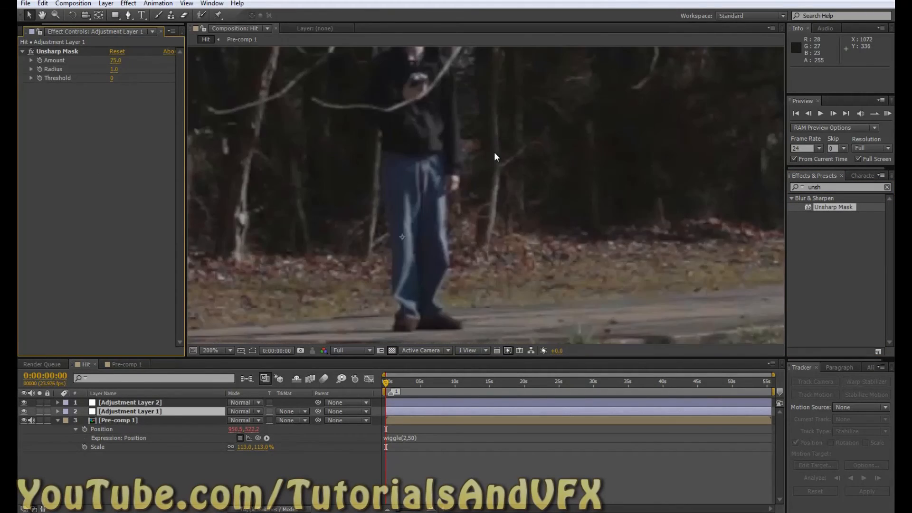
key(period)
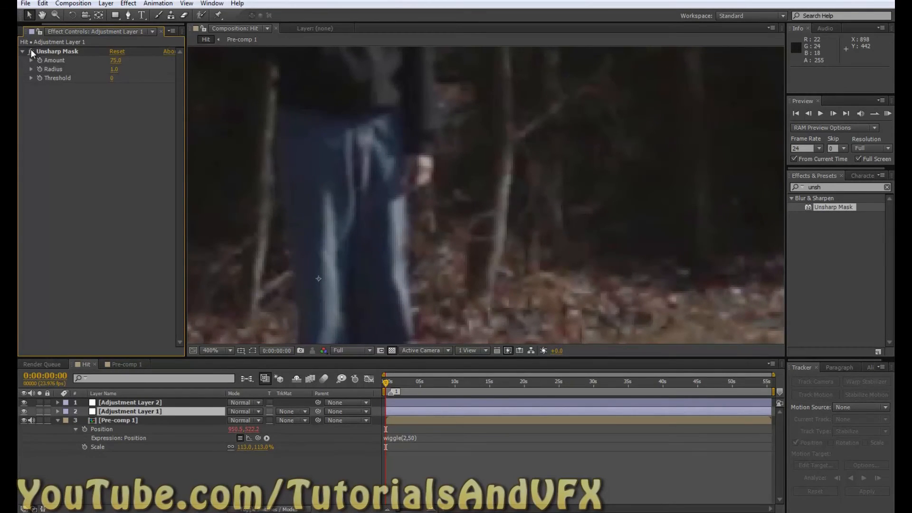
scroll(452, 229, down, 2)
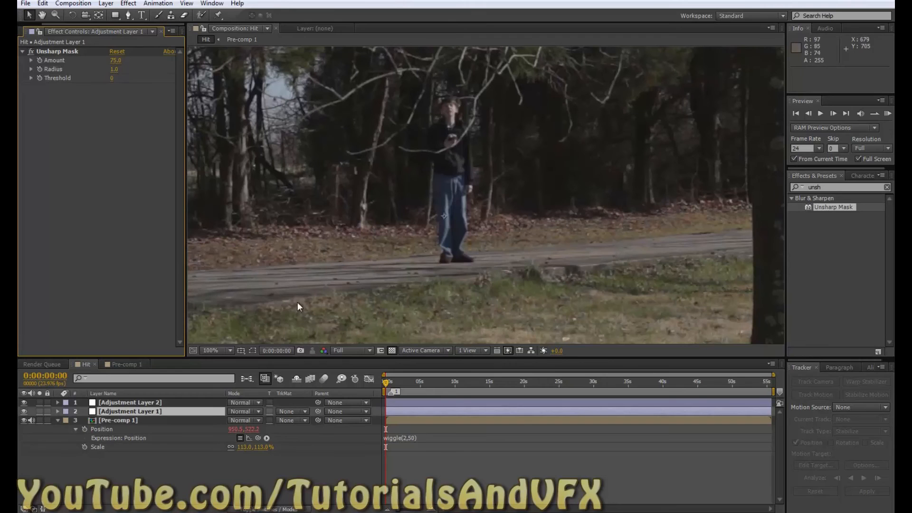
Find the Magic Bullet Looks effect and apply it to Adjustment Layer 2
click(122, 403)
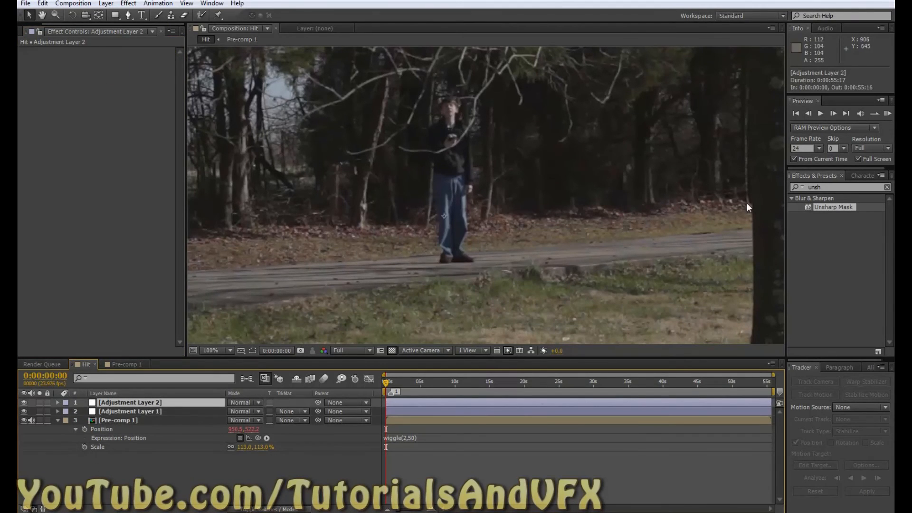
drag(825, 187, 676, 185)
key(BackSpace)
text(looks)
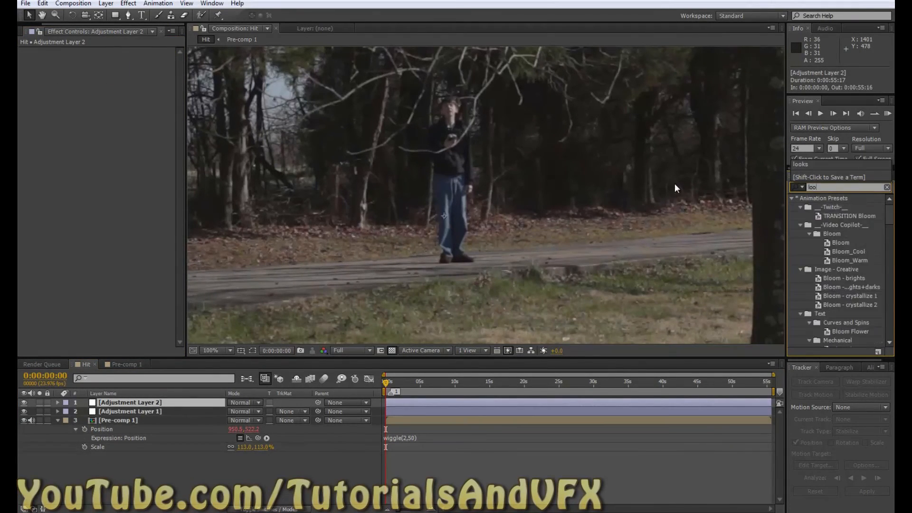
drag(823, 207, 99, 266)
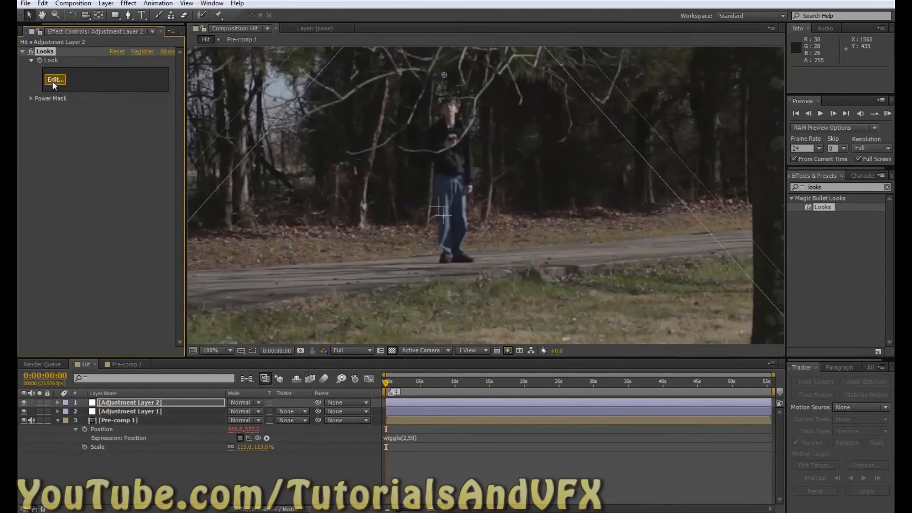
Open the Looks editor for Adjustment Layer 2, add an Exposure tool to the Subject stage and raise the exposure slightly
click(54, 80)
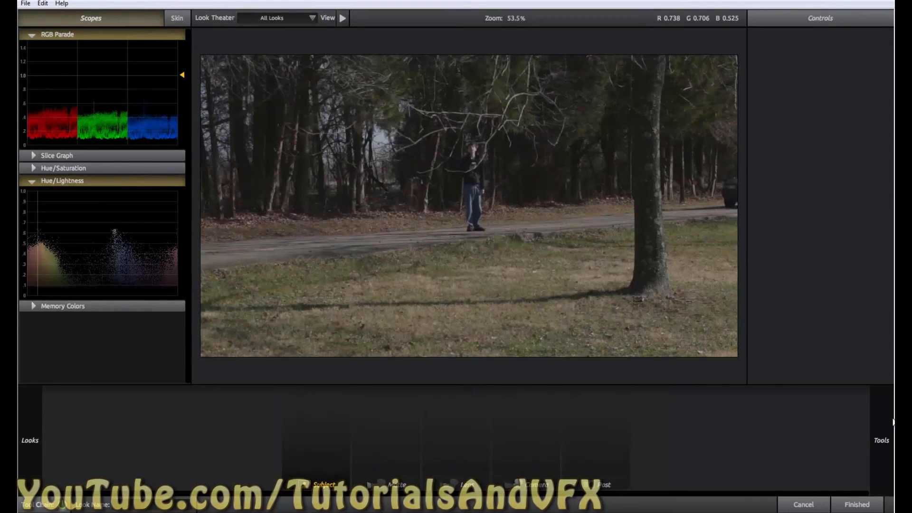
mouse_move(893, 422)
drag(689, 93, 318, 423)
drag(860, 64, 863, 62)
Add a Contrast tool after Exposure in the Subject stage and set its contrast to +0.250
mouse_move(886, 402)
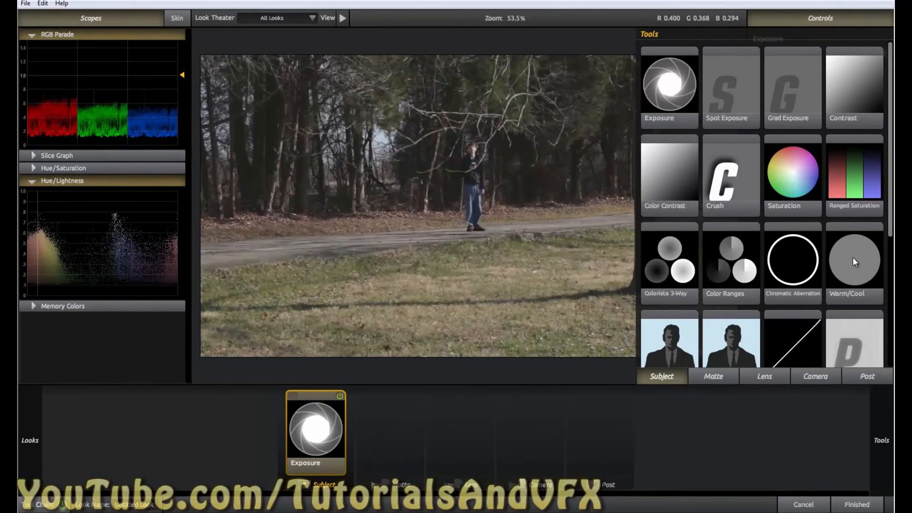
drag(860, 95, 371, 402)
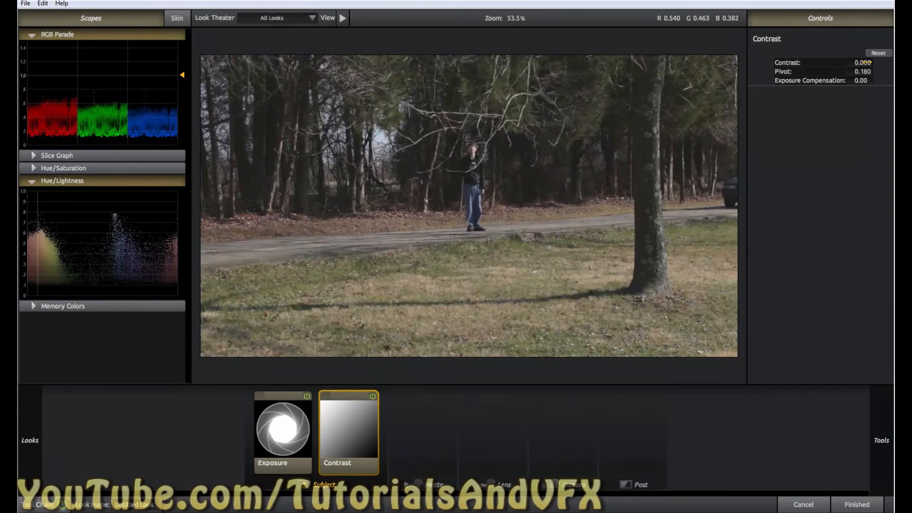
drag(863, 62, 877, 62)
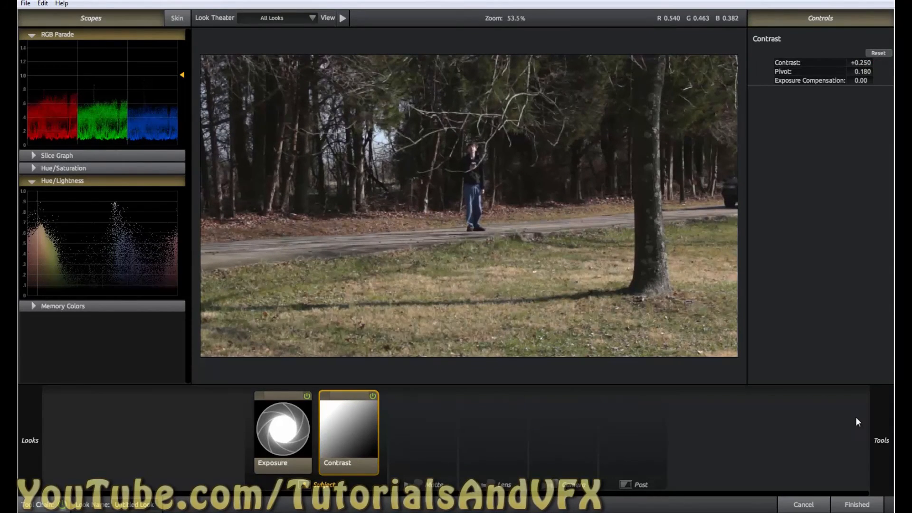
Add a Colorista 3-Way tool after Contrast, brighten its highlights and midtones, and darken the shadows
mouse_move(874, 423)
drag(680, 261, 383, 418)
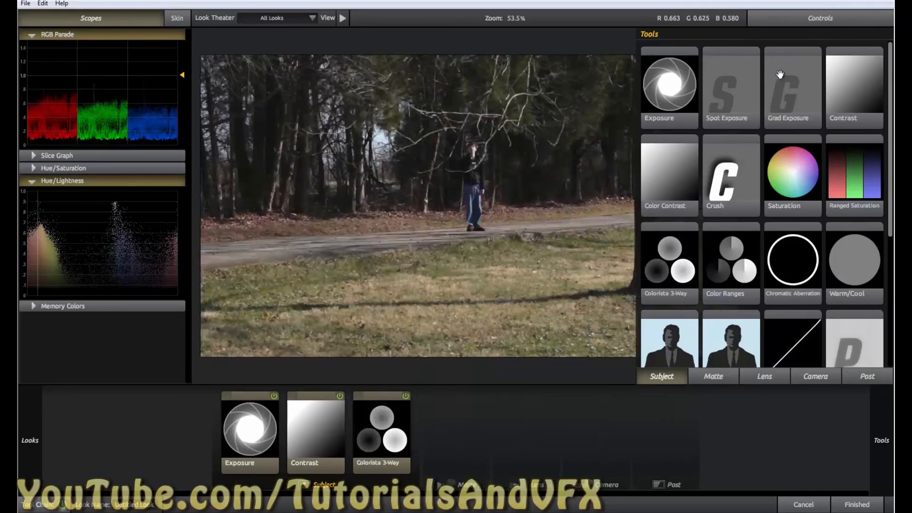
drag(835, 104, 842, 79)
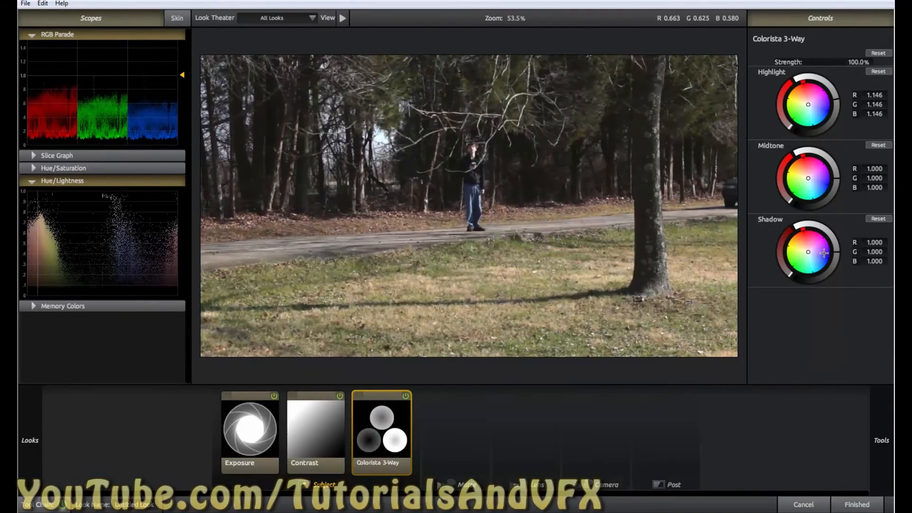
drag(834, 252, 835, 265)
drag(845, 199, 836, 180)
drag(842, 128, 842, 99)
Tint the Colorista 3-Way midtones and highlights warm yellow-orange and the shadows blue, fine-tuning each range's colour strength
drag(805, 162, 776, 194)
drag(805, 89, 786, 97)
drag(784, 92, 835, 272)
mouse_move(779, 246)
mouse_down()
mouse_move(783, 267)
mouse_move(780, 258)
mouse_up()
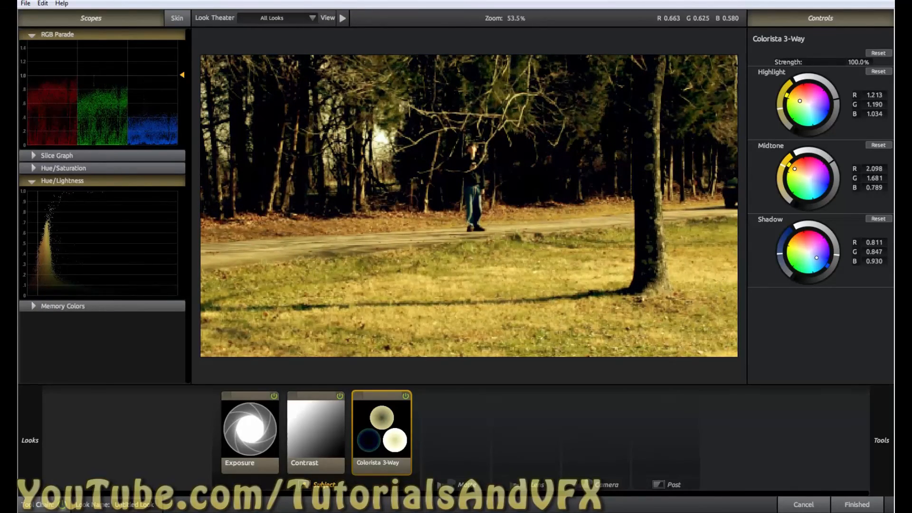
drag(781, 166, 779, 177)
mouse_move(781, 104)
mouse_down()
mouse_move(780, 120)
mouse_move(780, 111)
mouse_up()
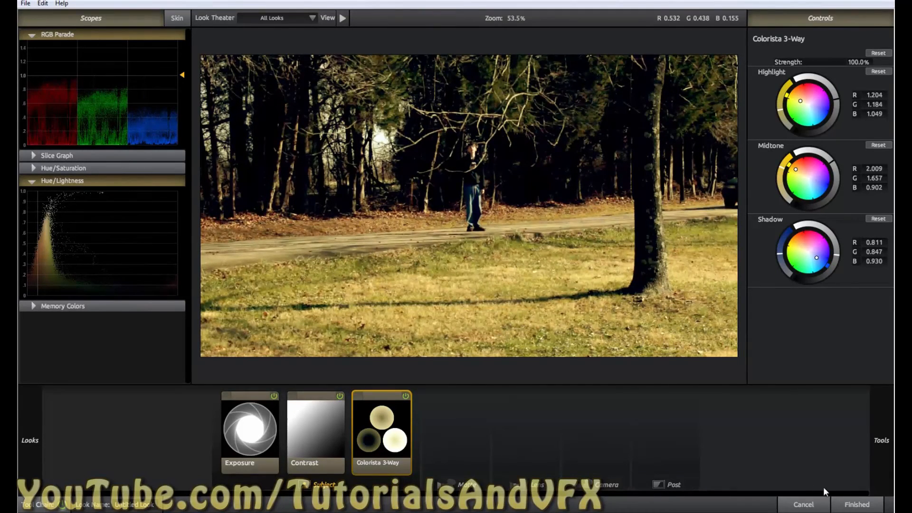
Toggle the whole look off and on to compare it with the original footage, and apply the finished look
click(65, 505)
click(65, 505)
click(66, 506)
click(65, 505)
click(863, 503)
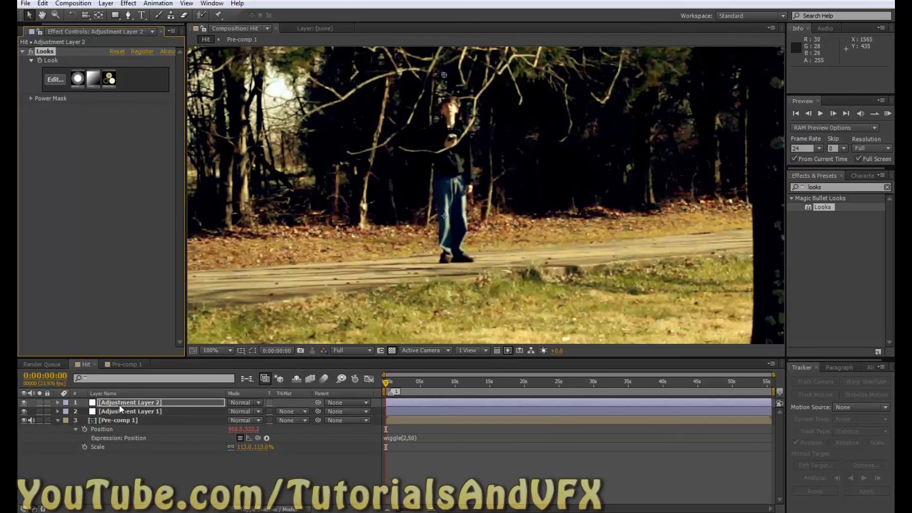
Lower the opacity of Adjustment Layer 2 to 69% and check the softened grade on the whole frame
click(119, 404)
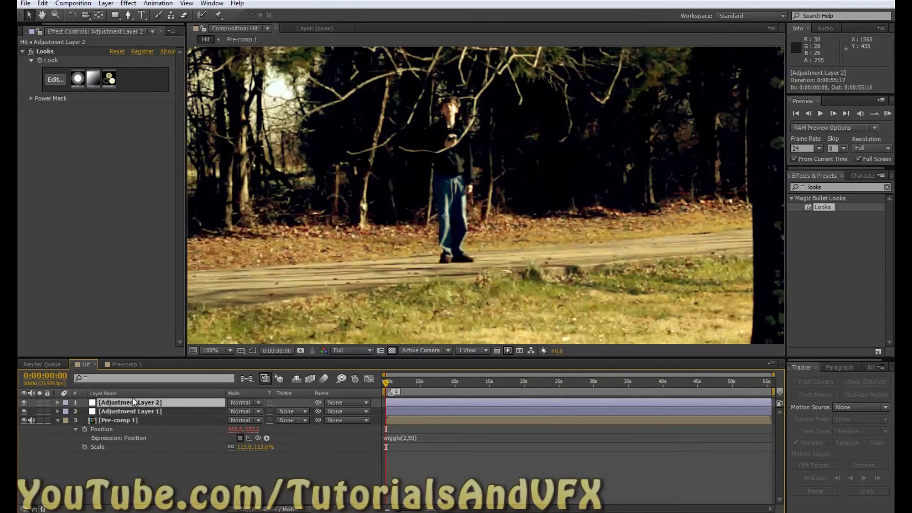
key(t)
drag(239, 410, 195, 412)
scroll(384, 277, down, 1)
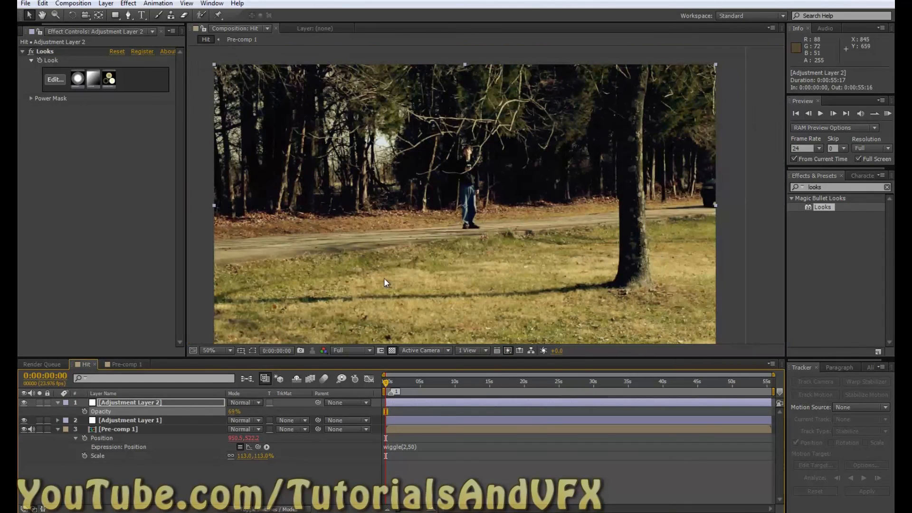
click(324, 481)
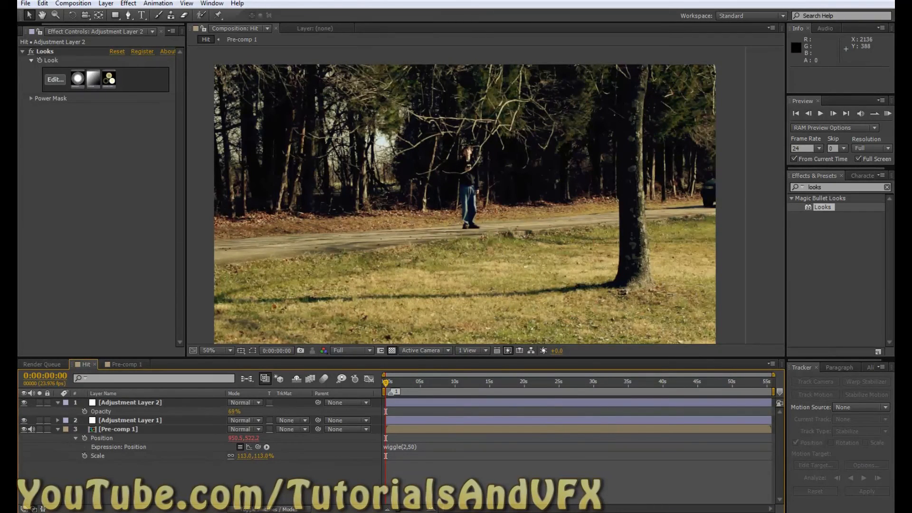
Preview the graded shot full screen from the first frame, and preview it again from a few frames in
click(886, 115)
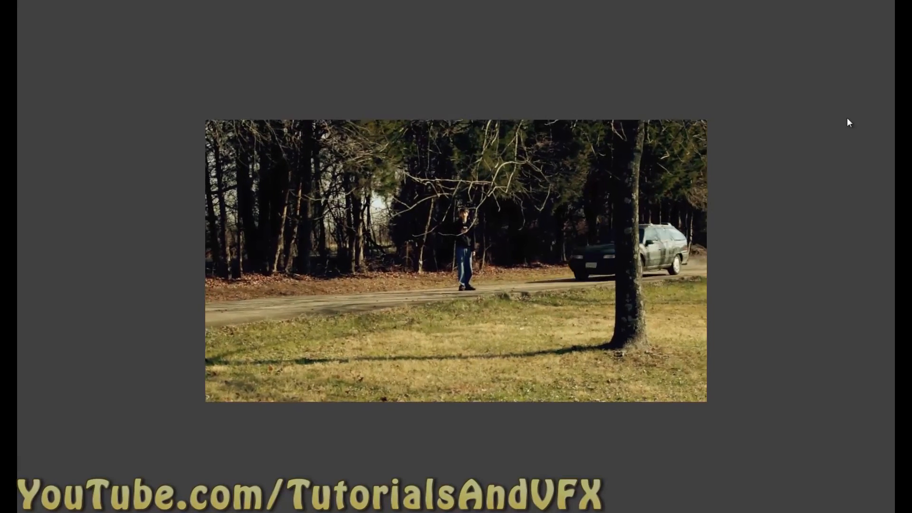
key(space)
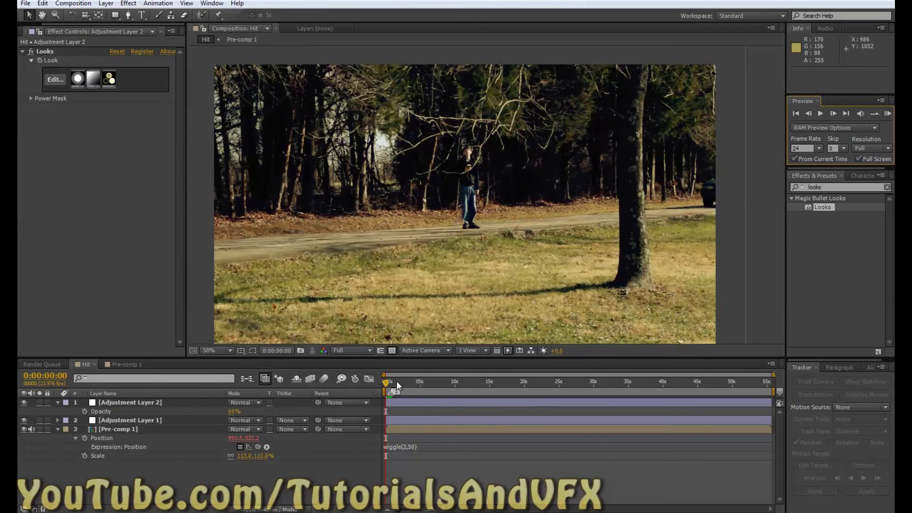
drag(389, 383, 387, 383)
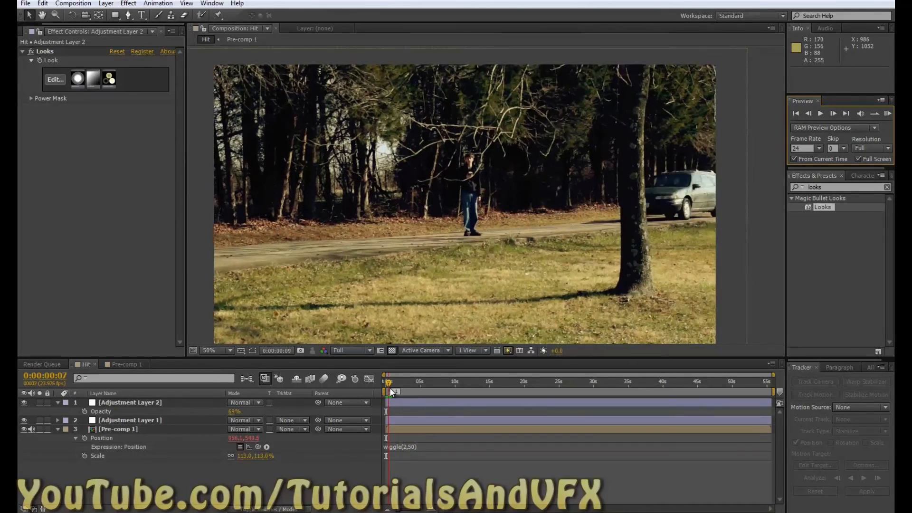
click(887, 113)
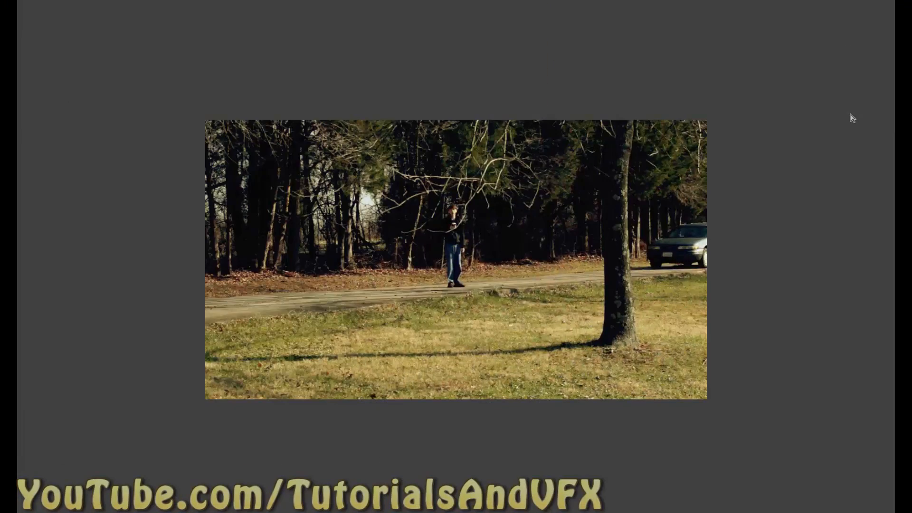
key(space)
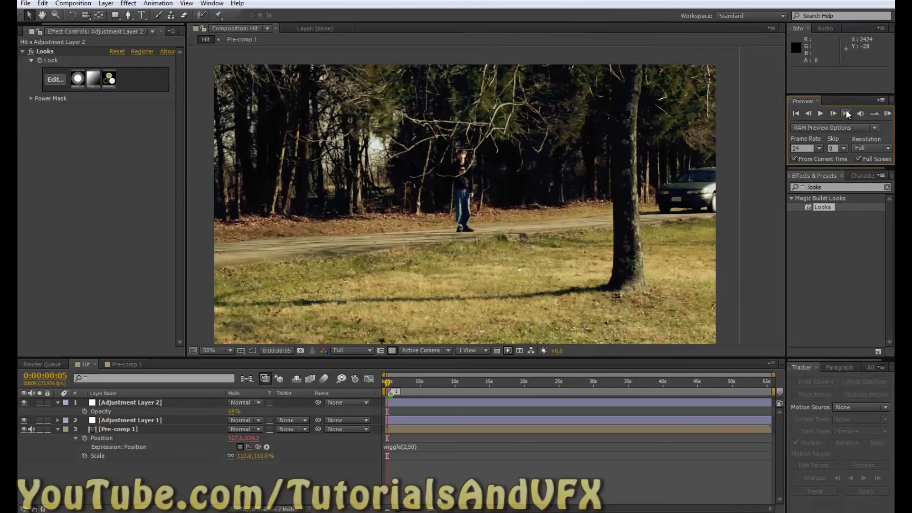